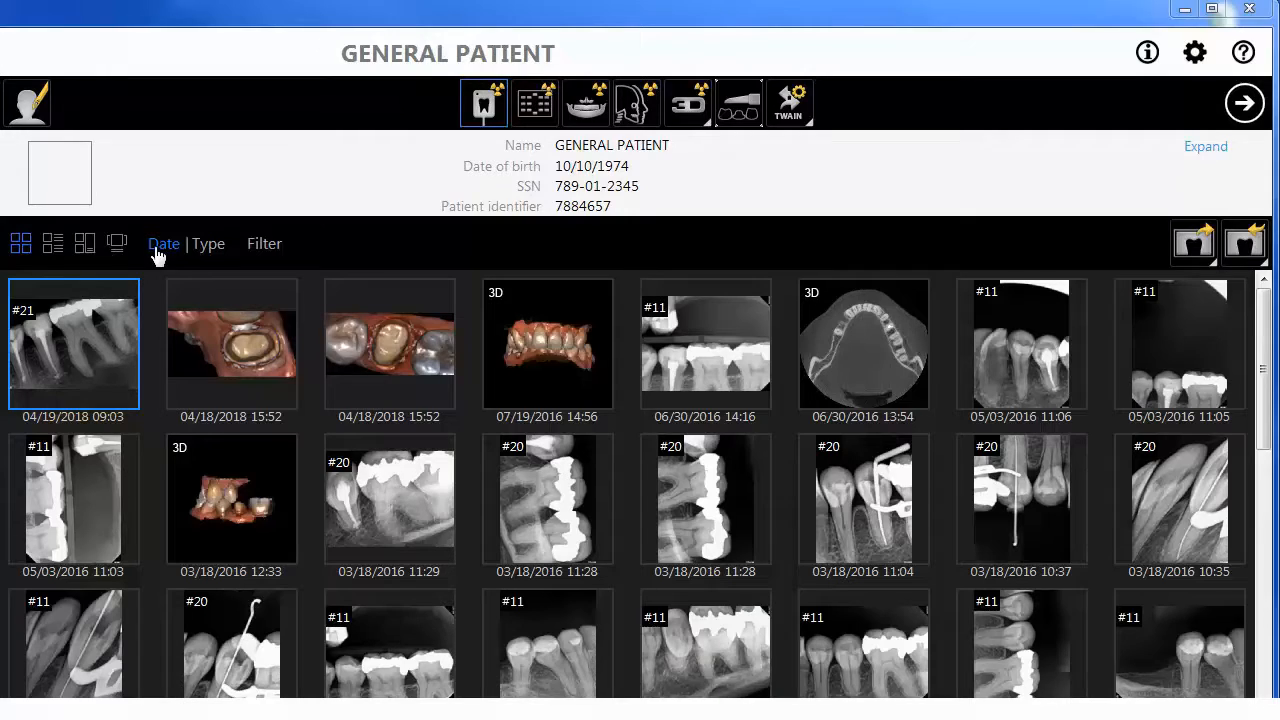
Sort the gallery by type and back by date, and show it in the detailed, preview and carousel views.
click(208, 252)
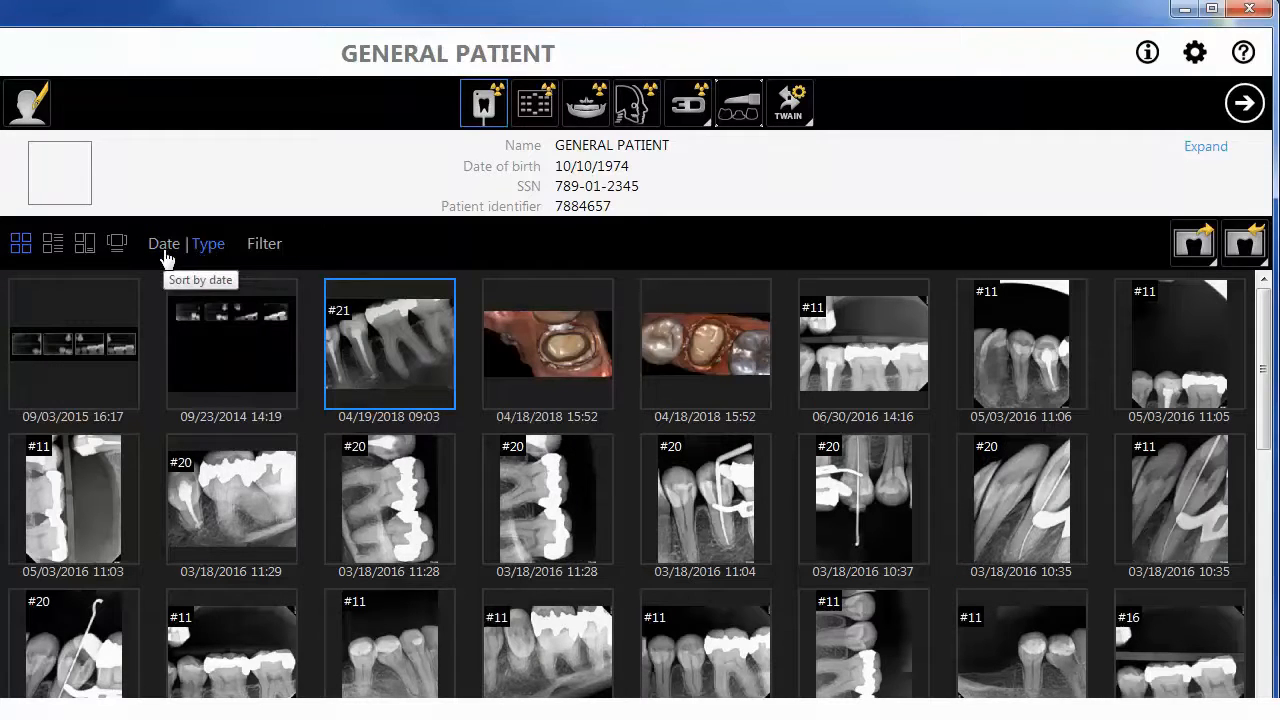
click(165, 255)
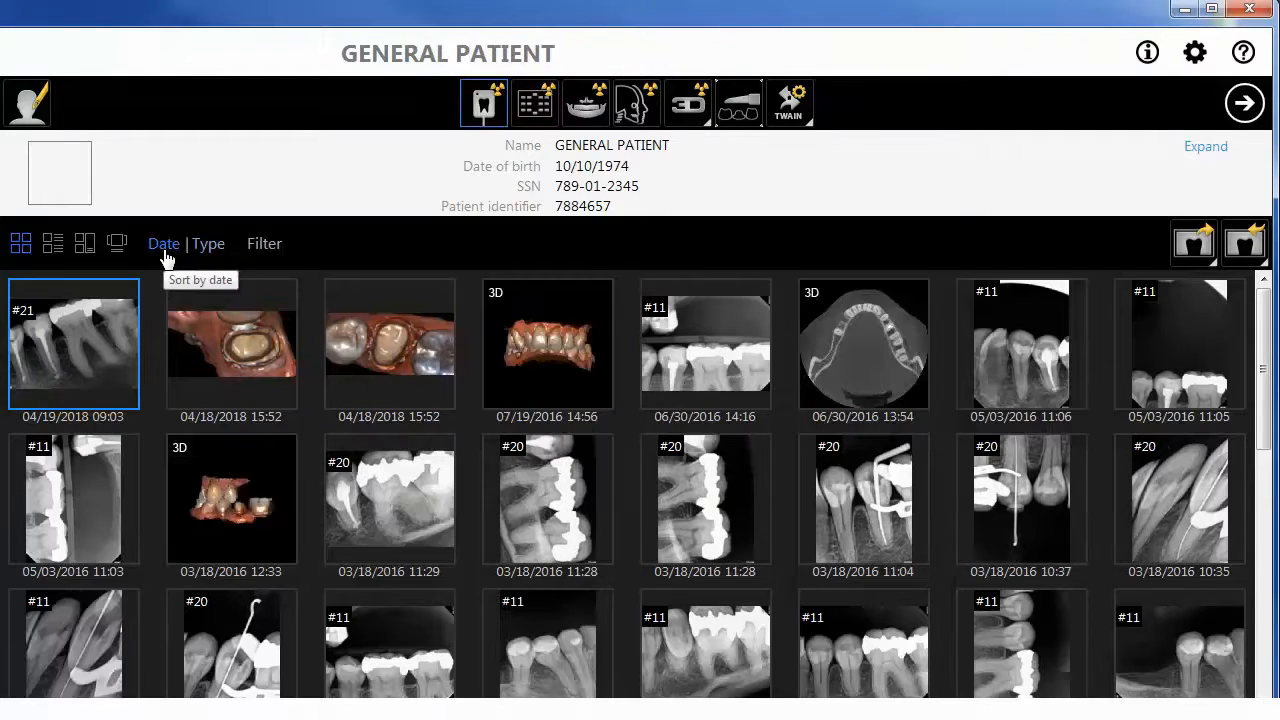
click(51, 248)
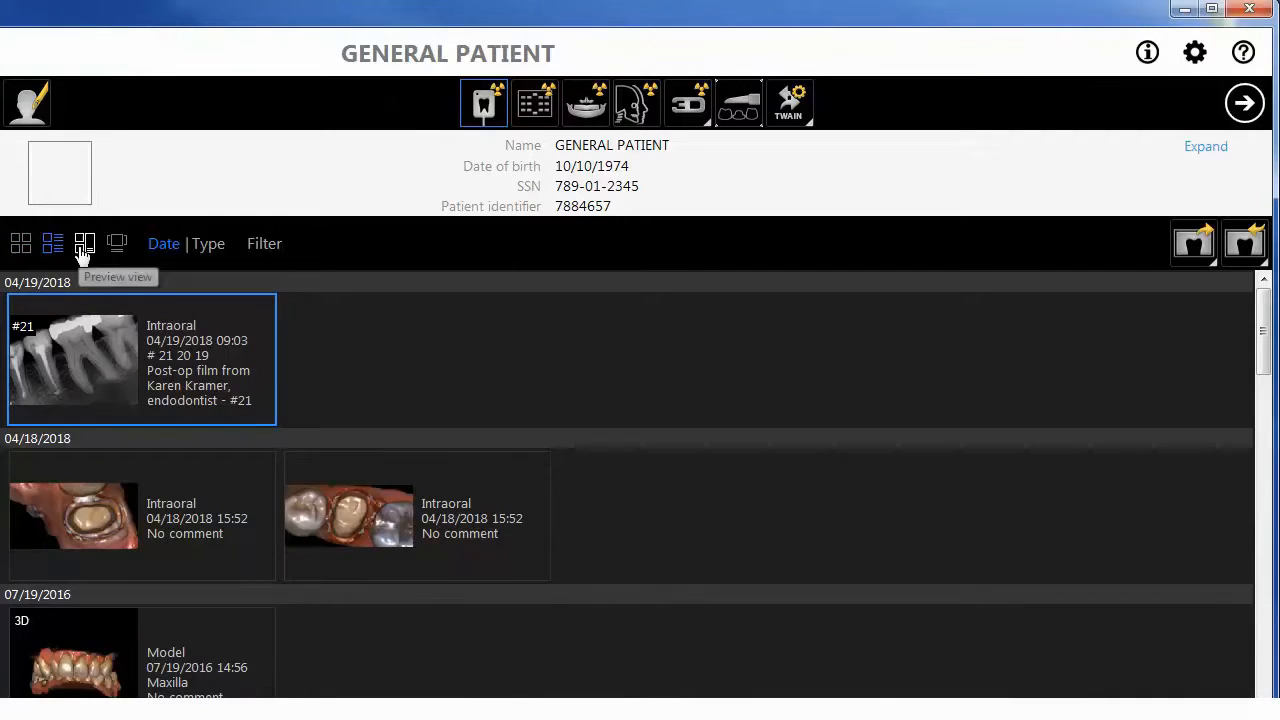
click(82, 252)
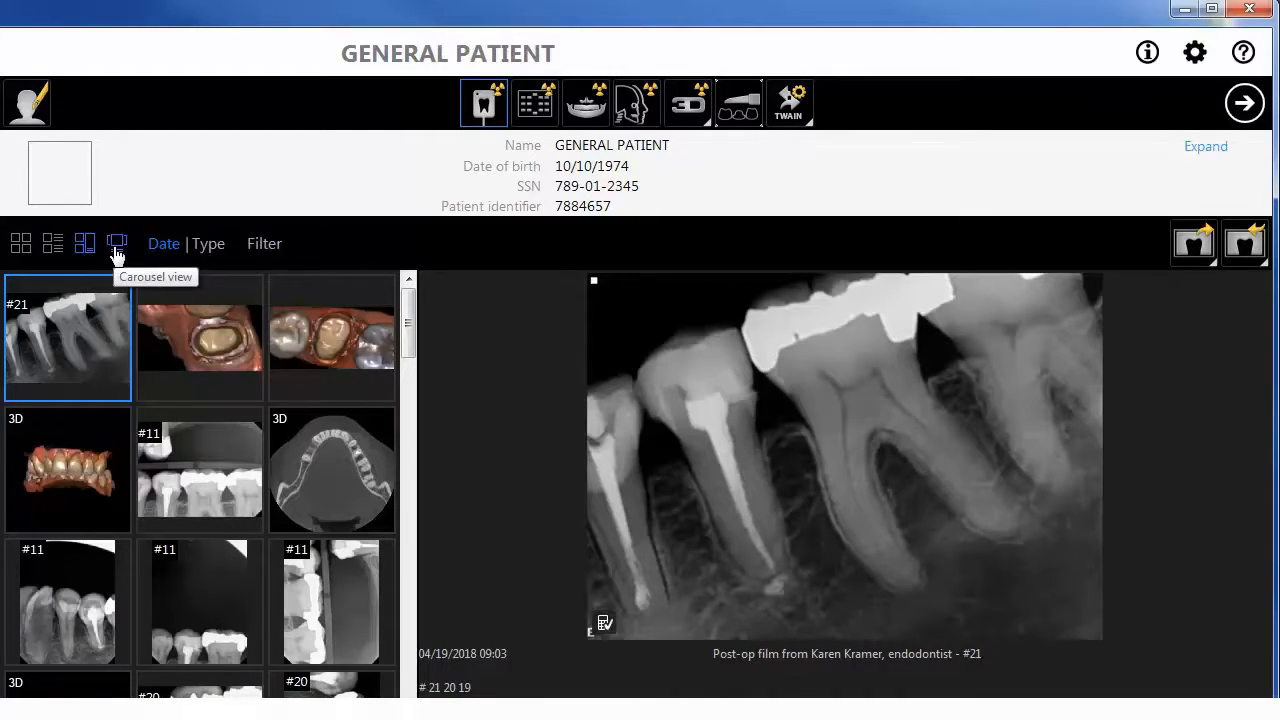
click(116, 252)
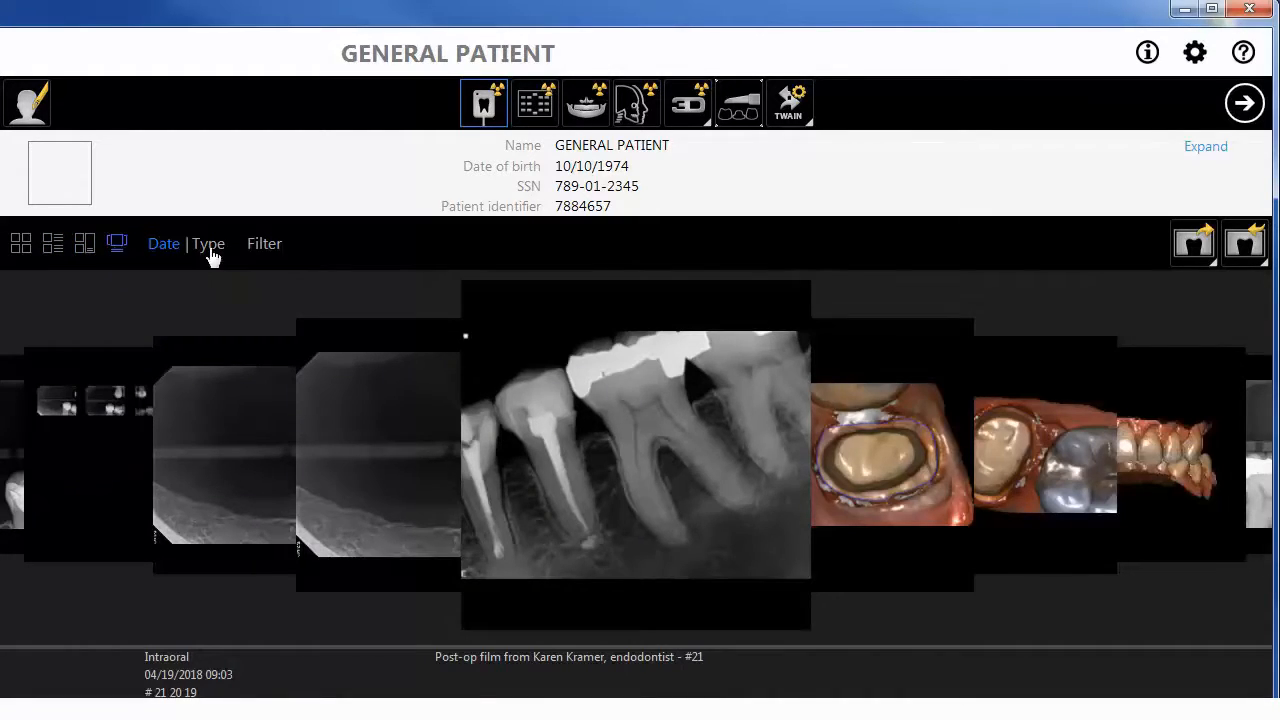
Filter the gallery to intraoral images of tooth #19, show them as thumbnails, and hide the filter panel.
click(263, 250)
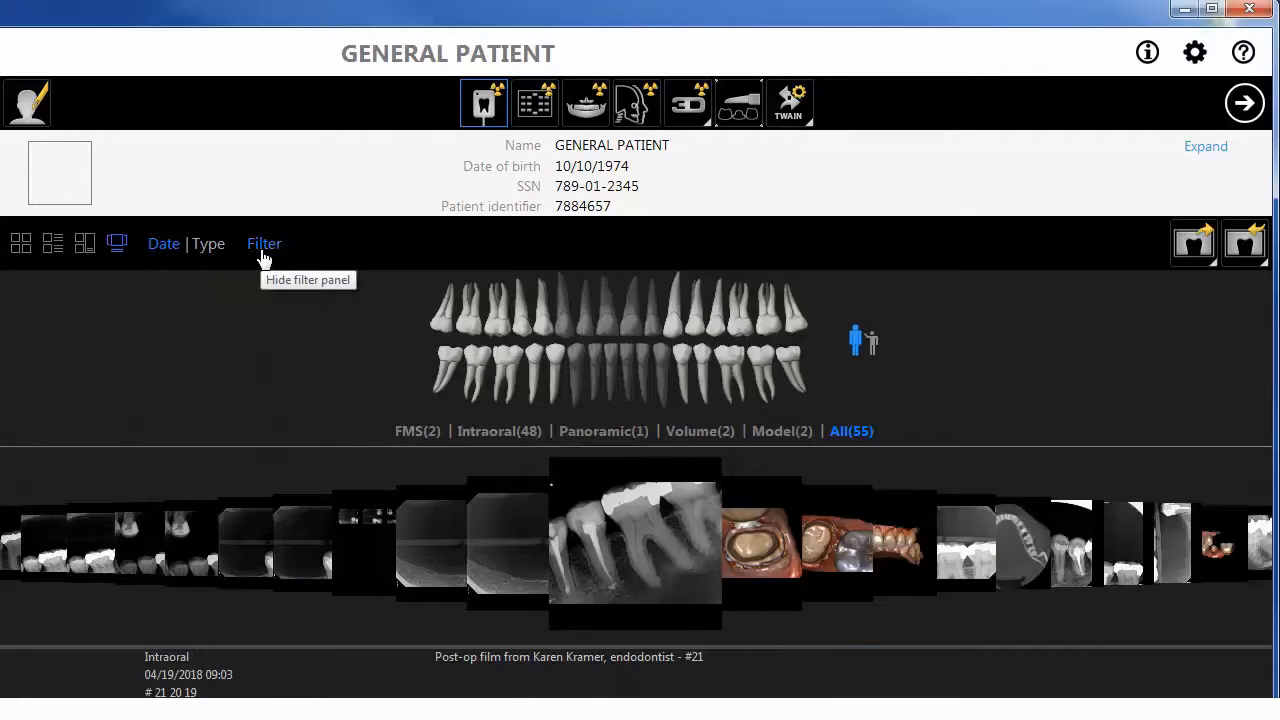
click(730, 368)
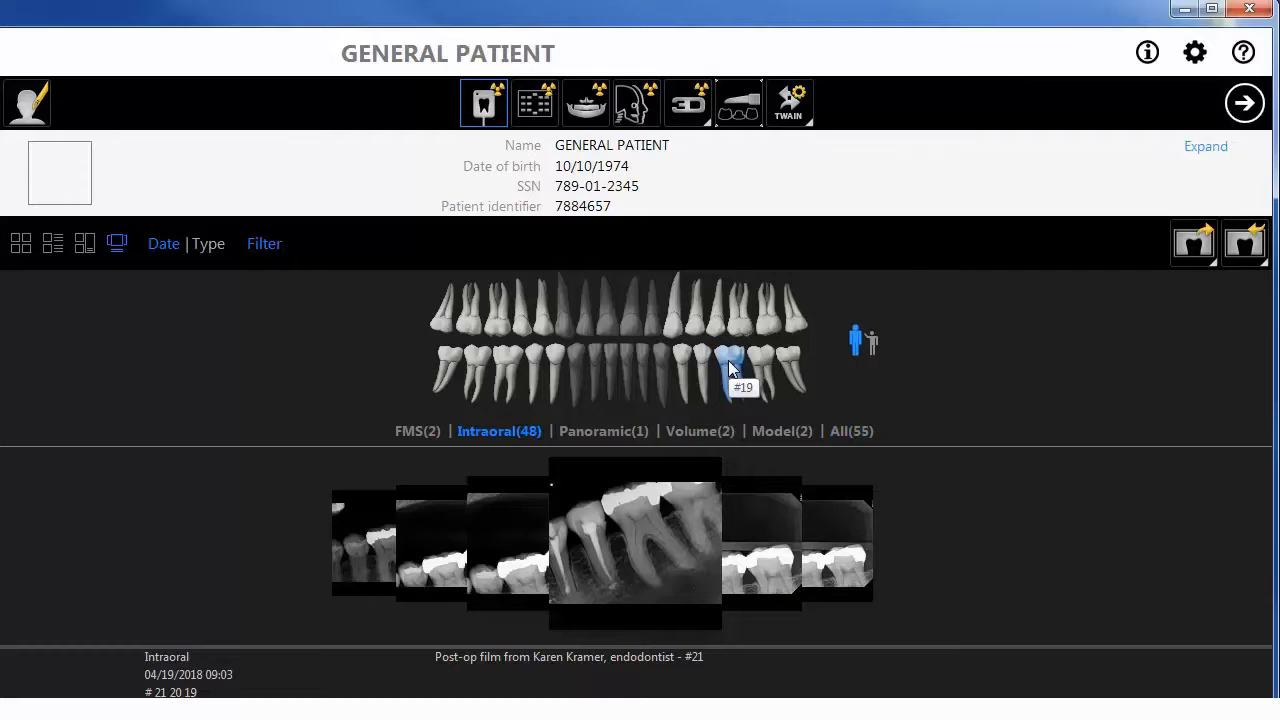
click(21, 250)
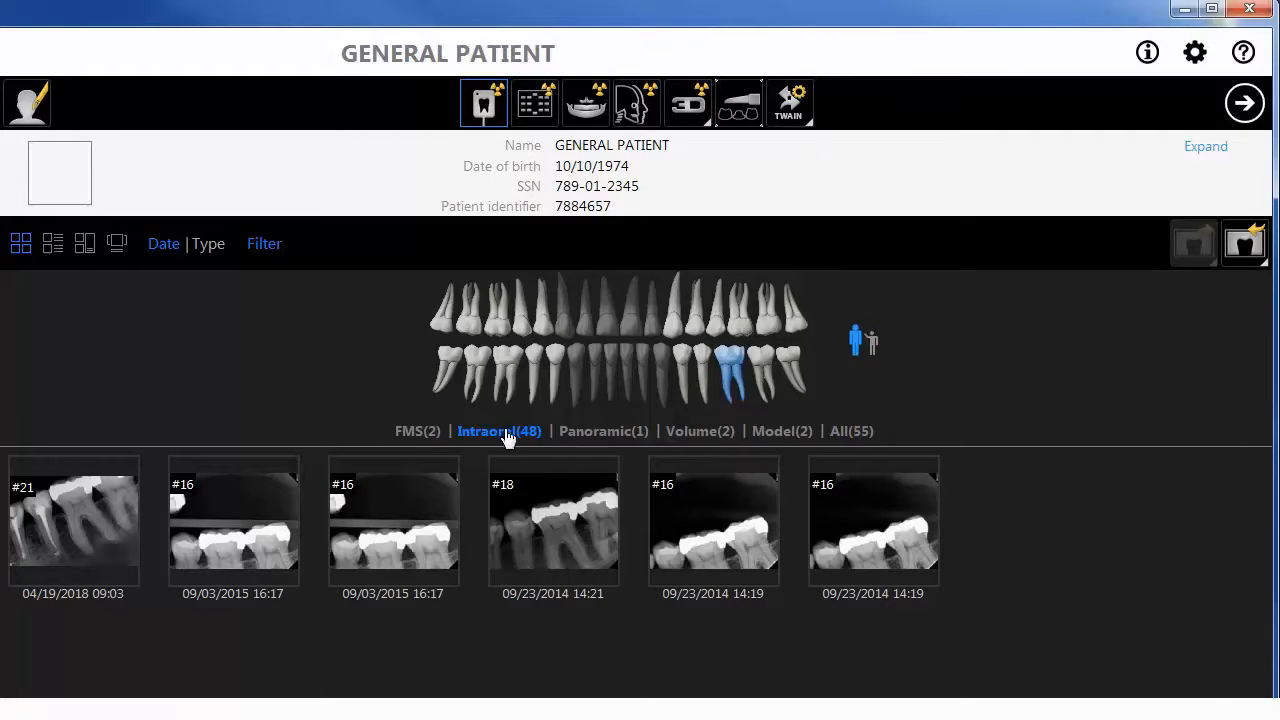
click(277, 255)
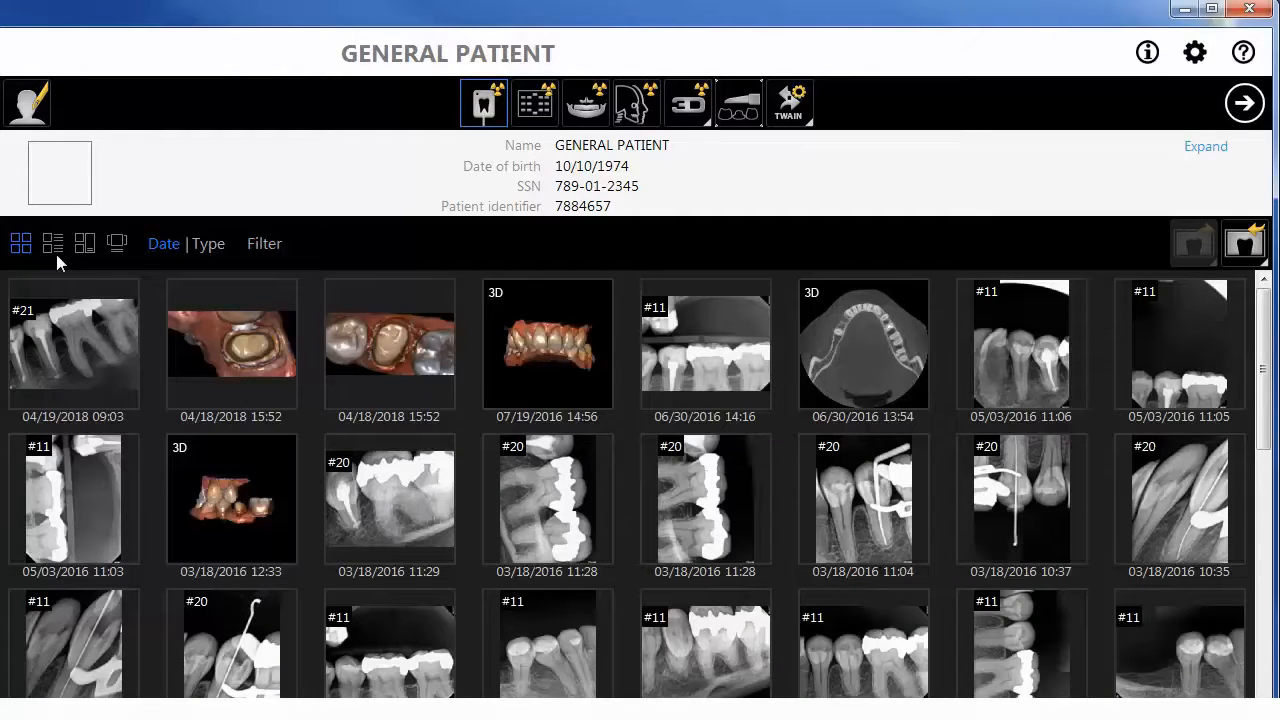
Examine the image information of the 04/19/2018 radiograph in the detailed view, open its comment for editing, and close it.
click(53, 246)
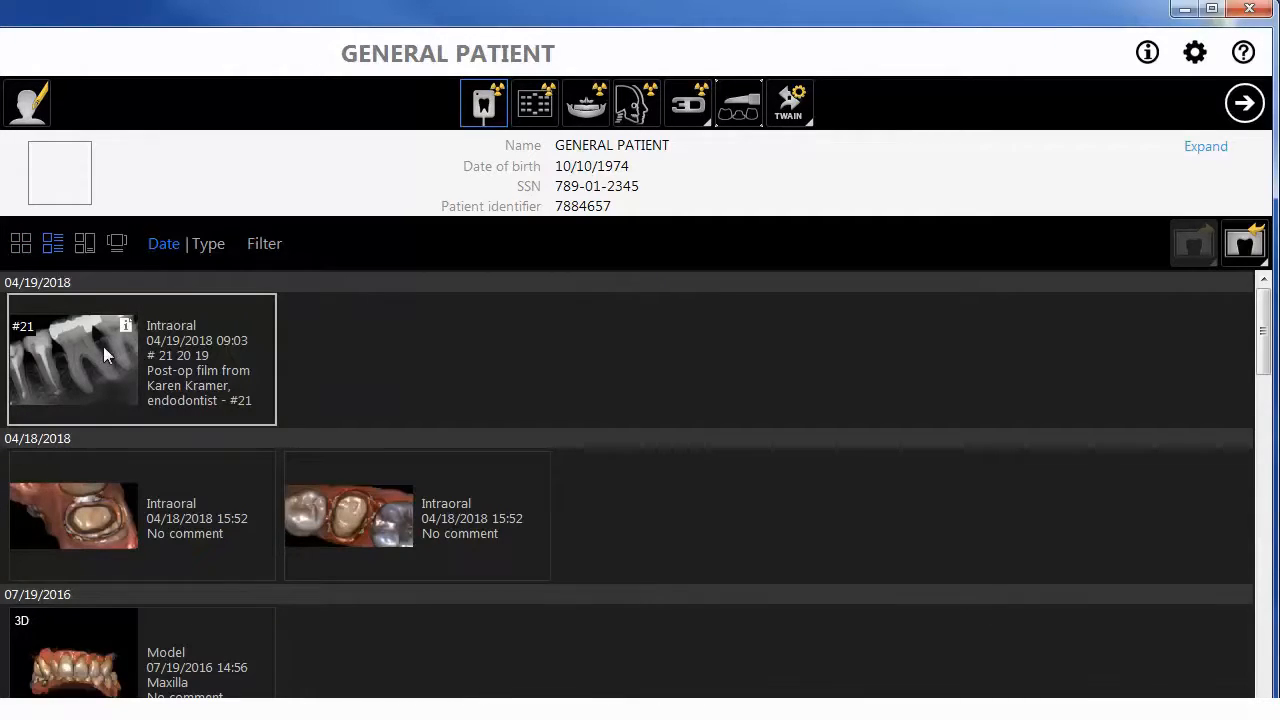
click(125, 327)
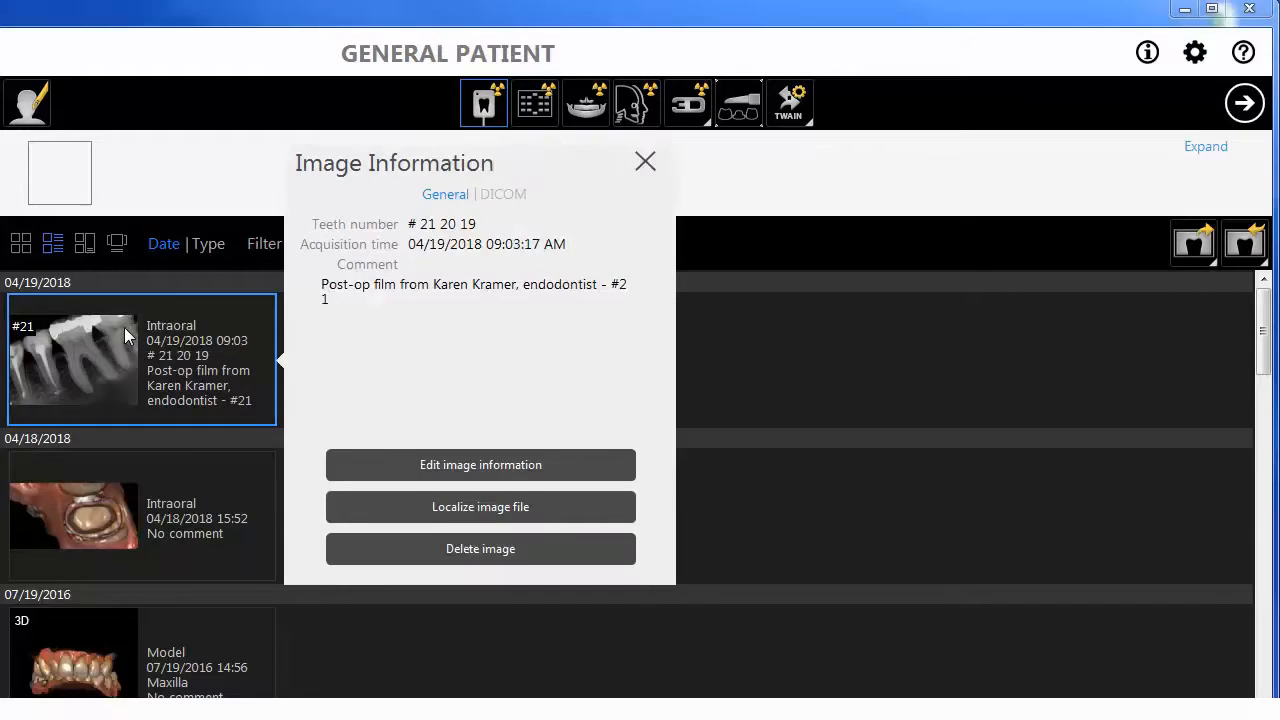
click(469, 350)
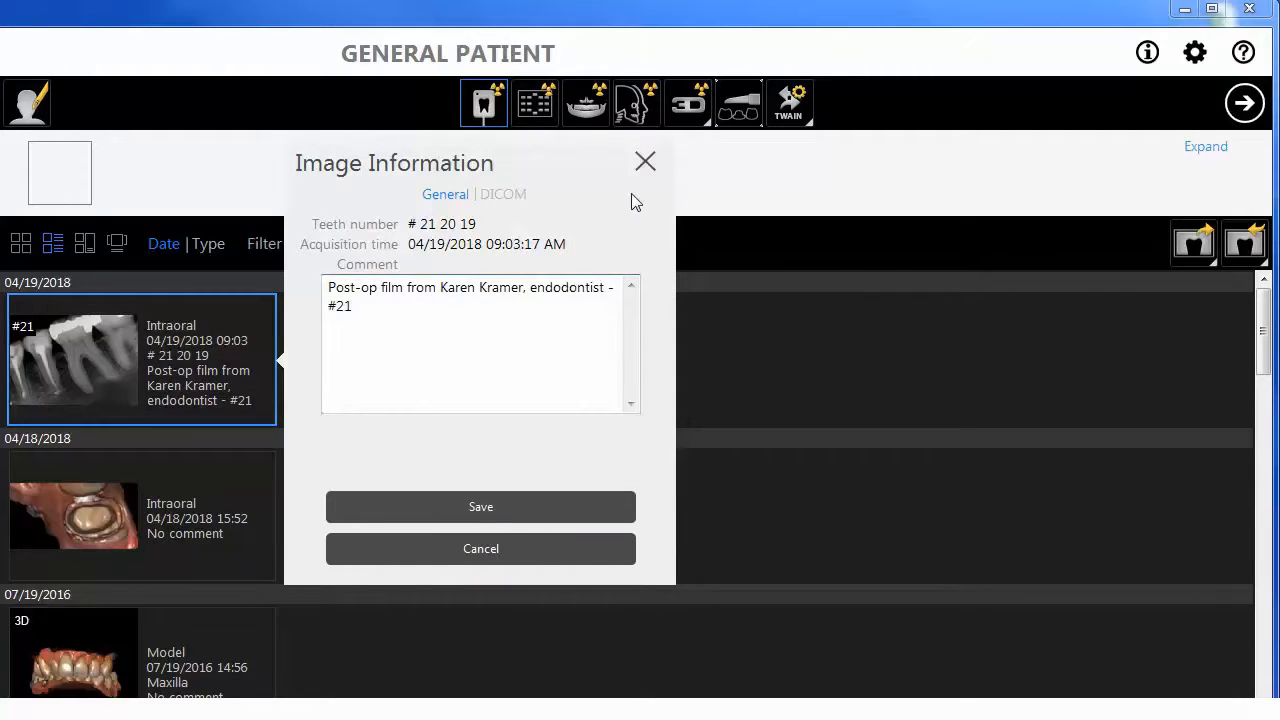
click(647, 164)
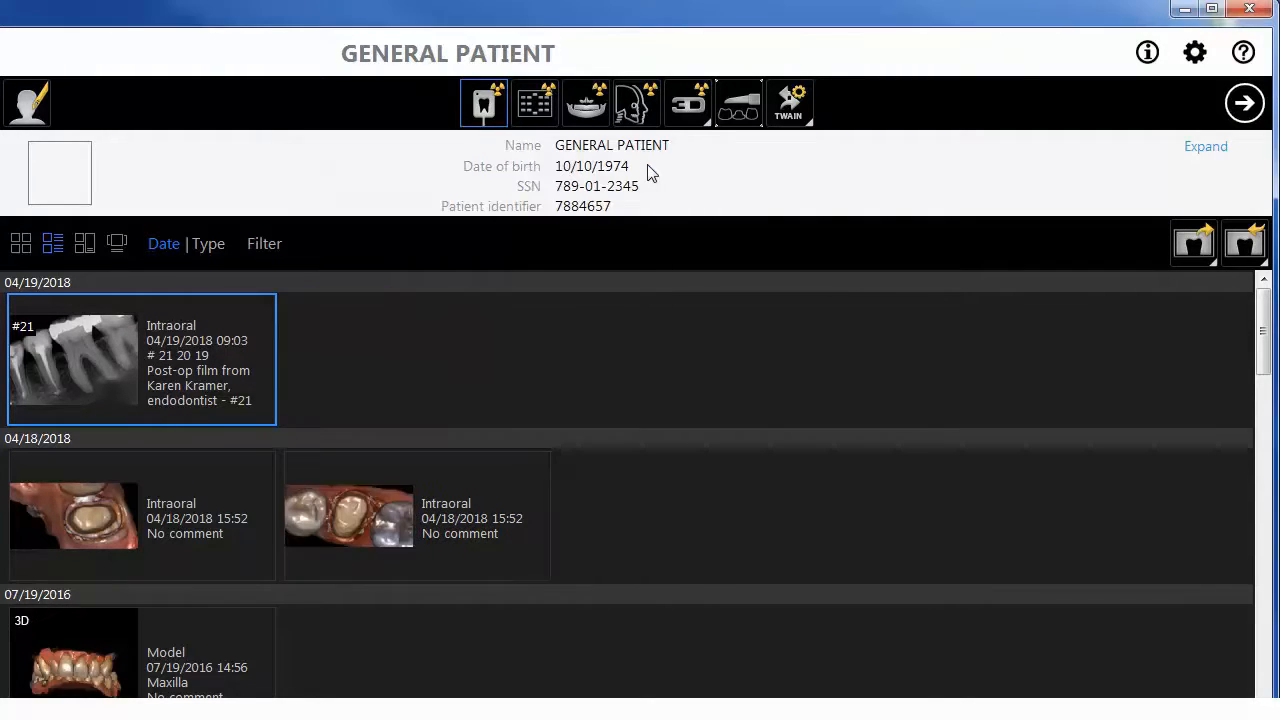
Open the 04/19/2018 radiograph in the workspace and slightly enlarge the 09/23/2014 panoramic image window.
click(231, 384)
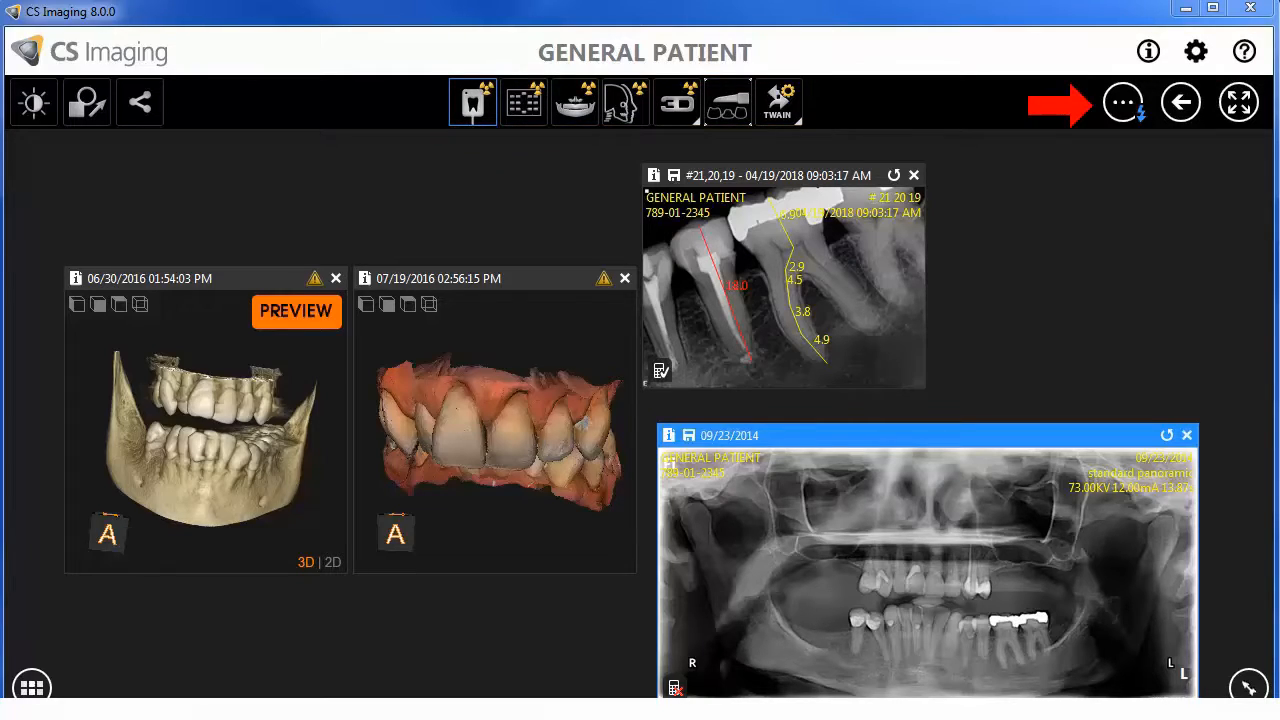
click(1127, 120)
click(1062, 112)
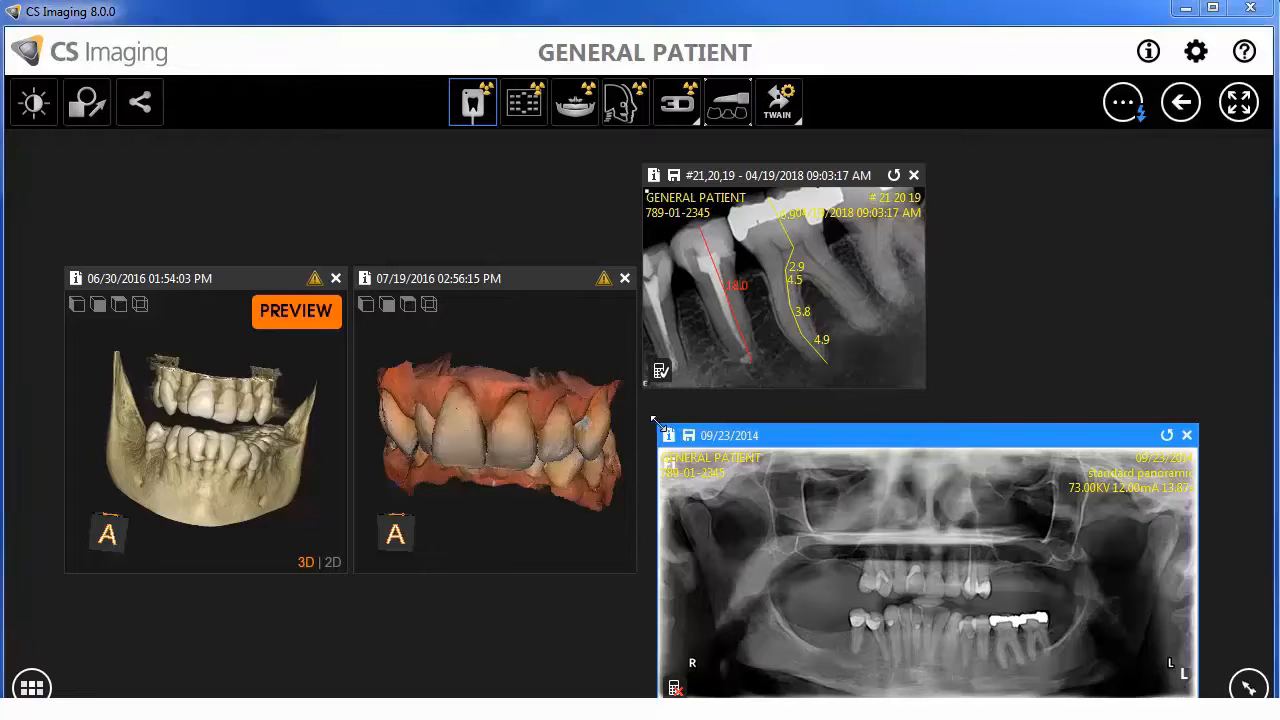
mouse_move(658, 426)
mouse_down()
mouse_move(490, 323)
mouse_move(439, 316)
mouse_move(578, 362)
mouse_move(648, 406)
mouse_up()
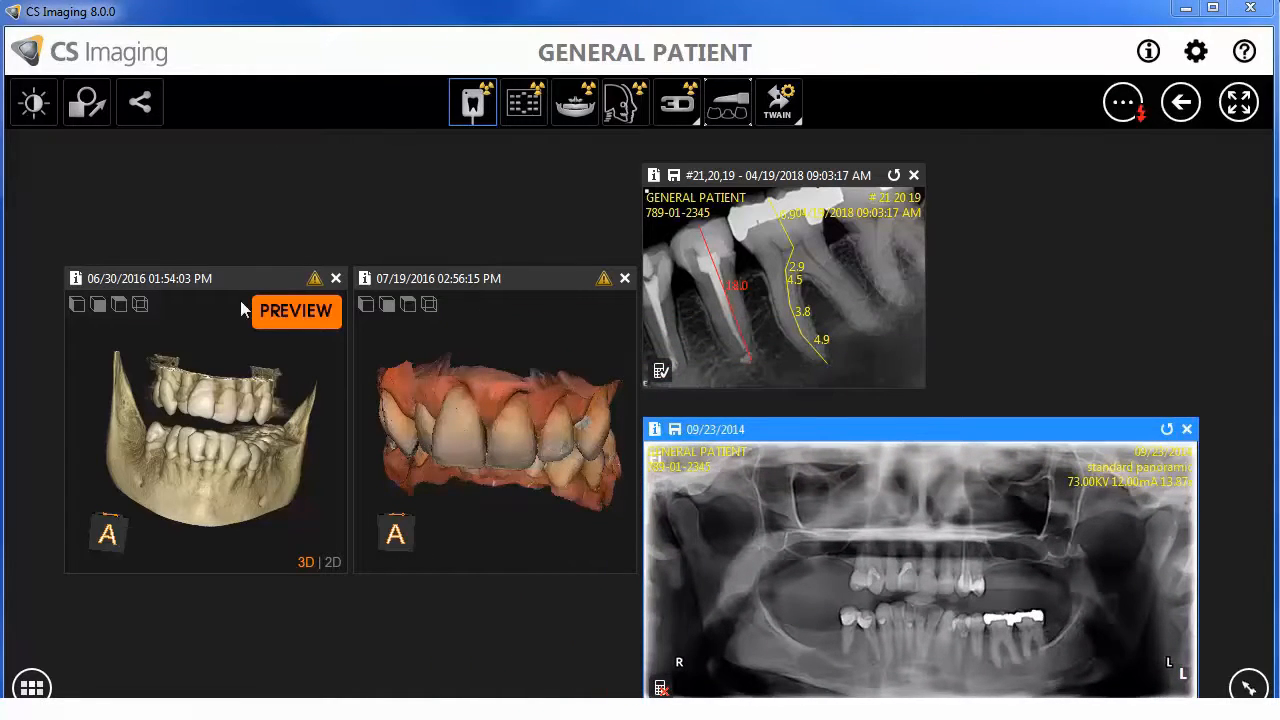
Look through the image processing, drawings and annotations, and sharing tool sets.
click(34, 118)
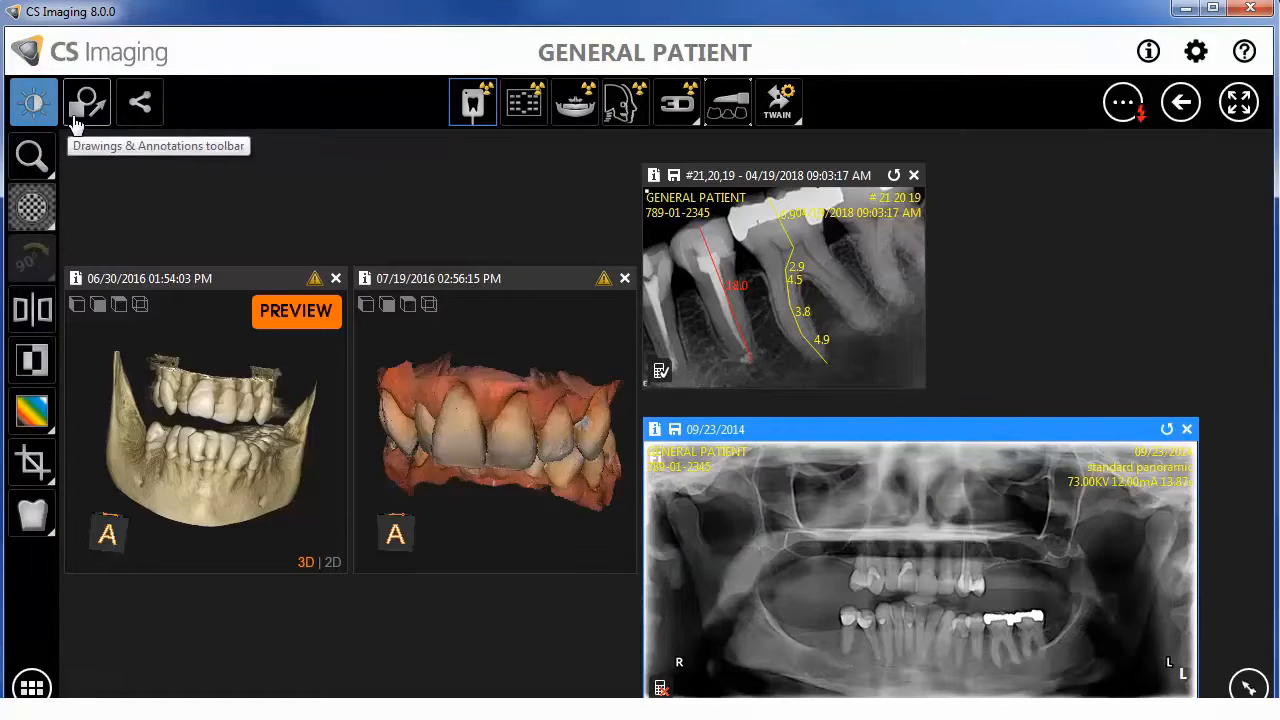
click(76, 120)
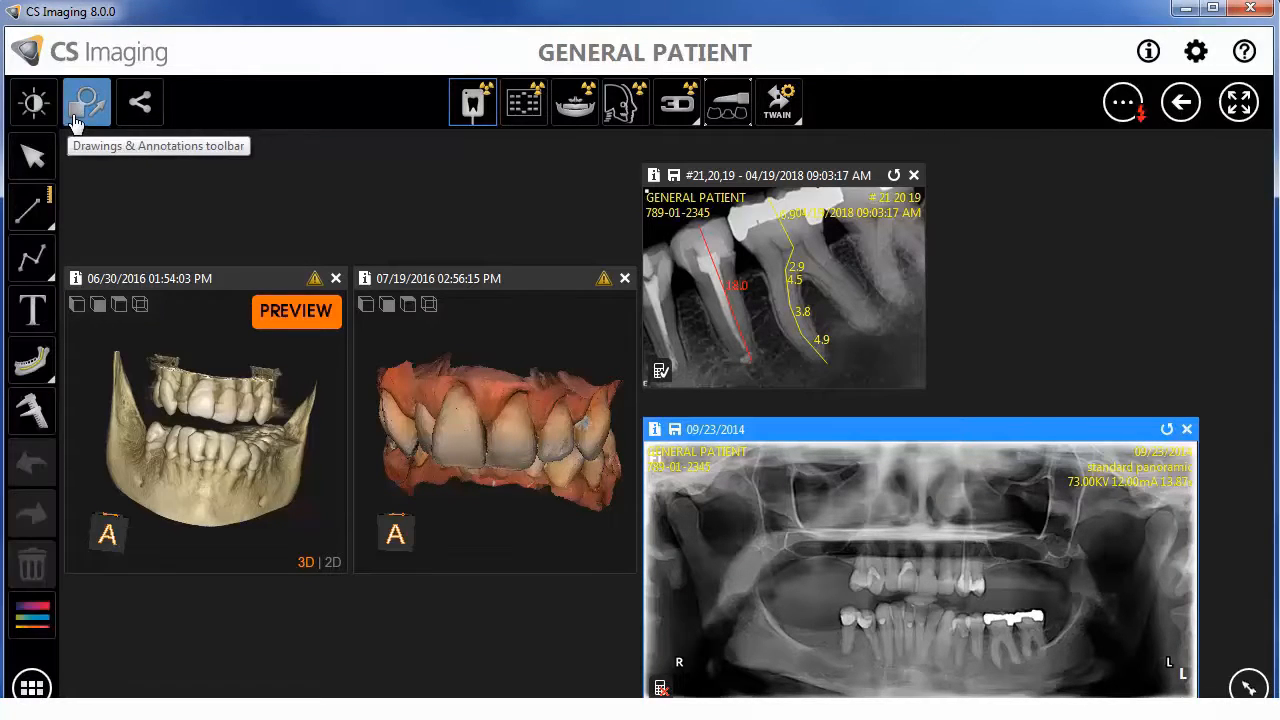
click(142, 132)
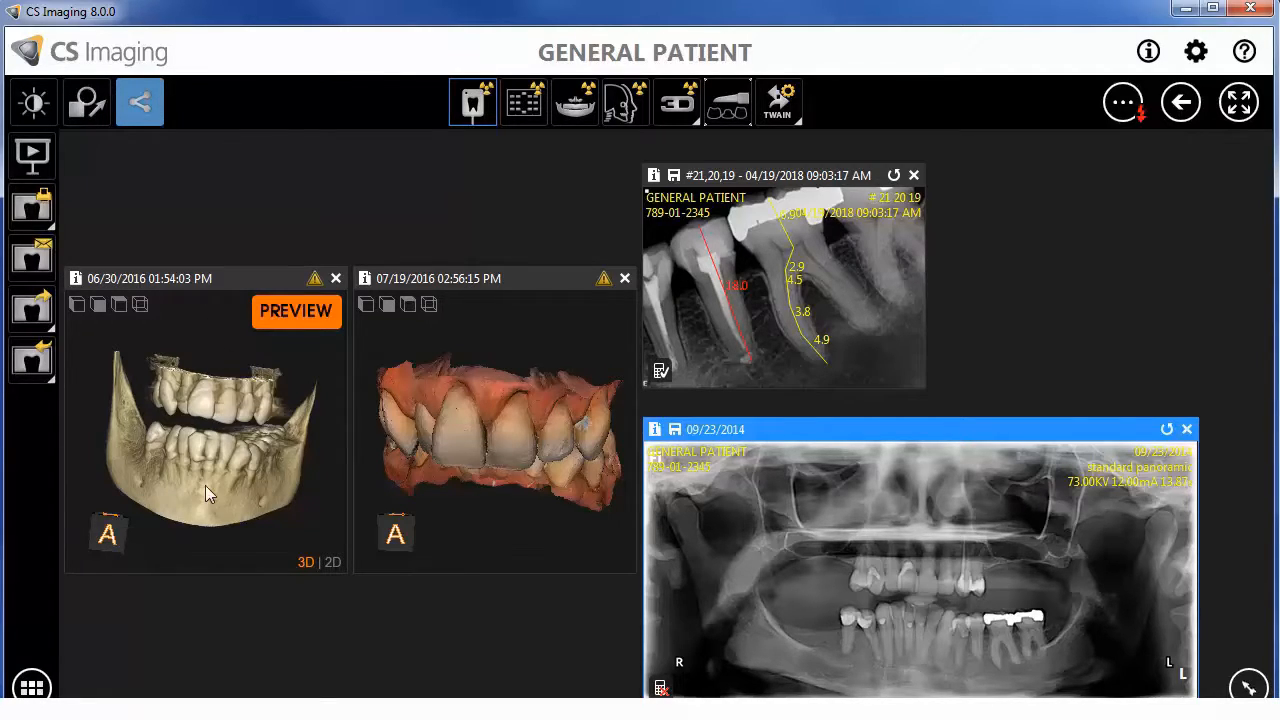
View the image gallery strip within the workspace, close it, and view the image control panel.
click(31, 687)
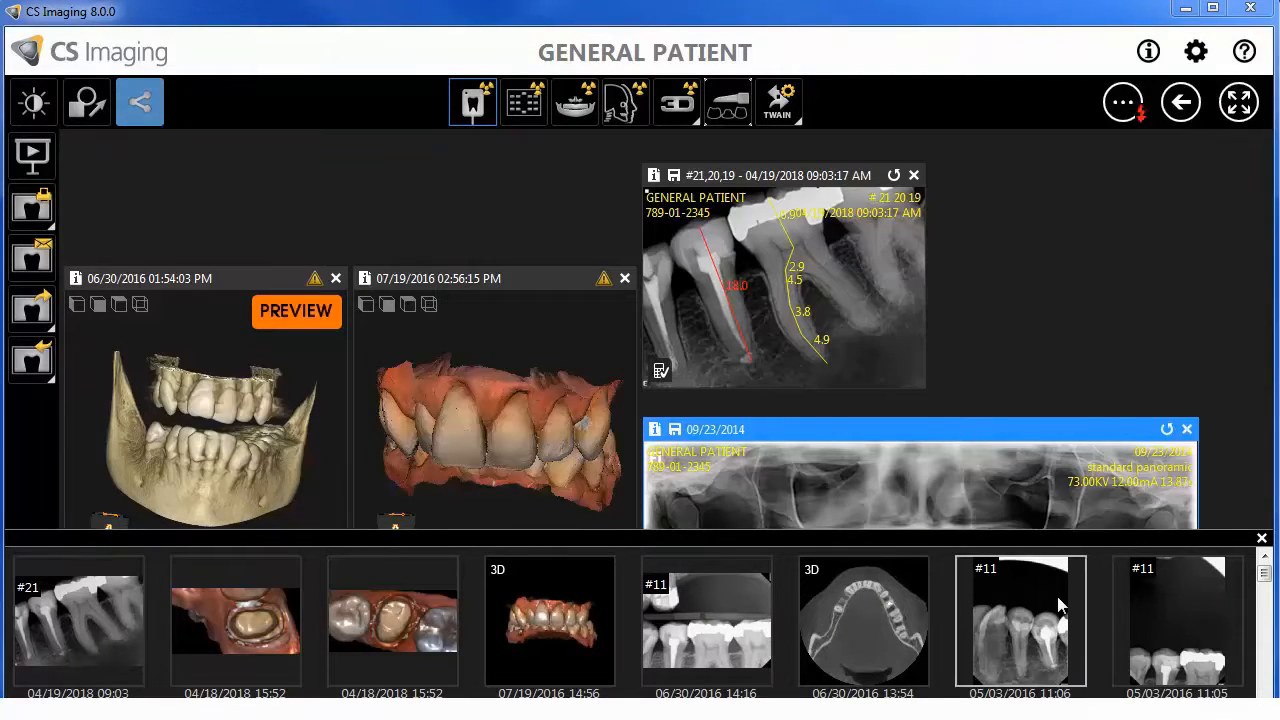
click(1261, 540)
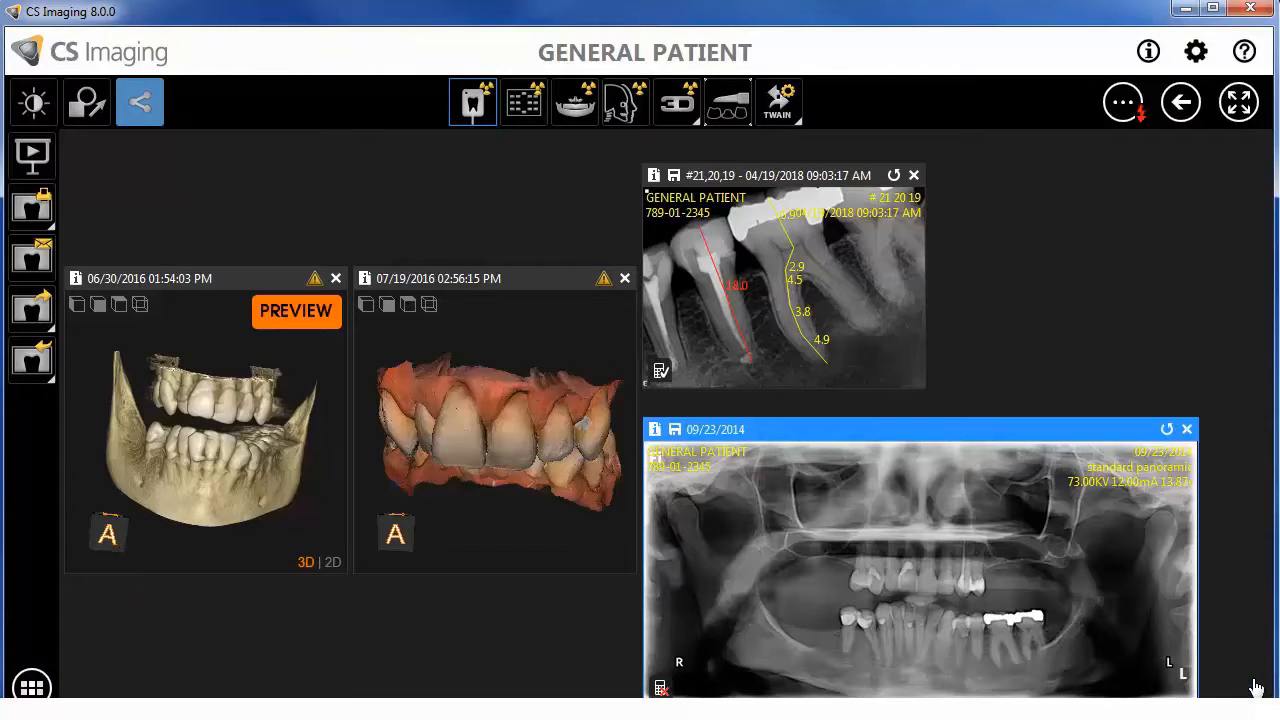
click(1256, 688)
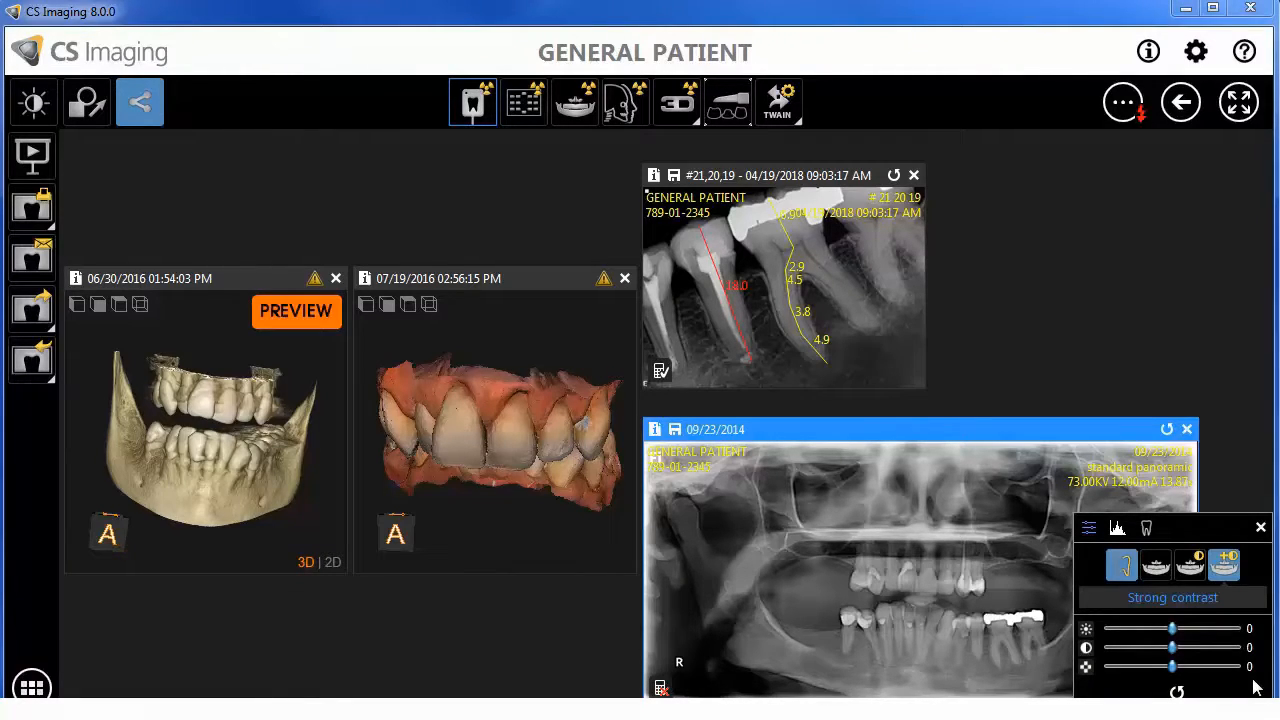
click(1256, 688)
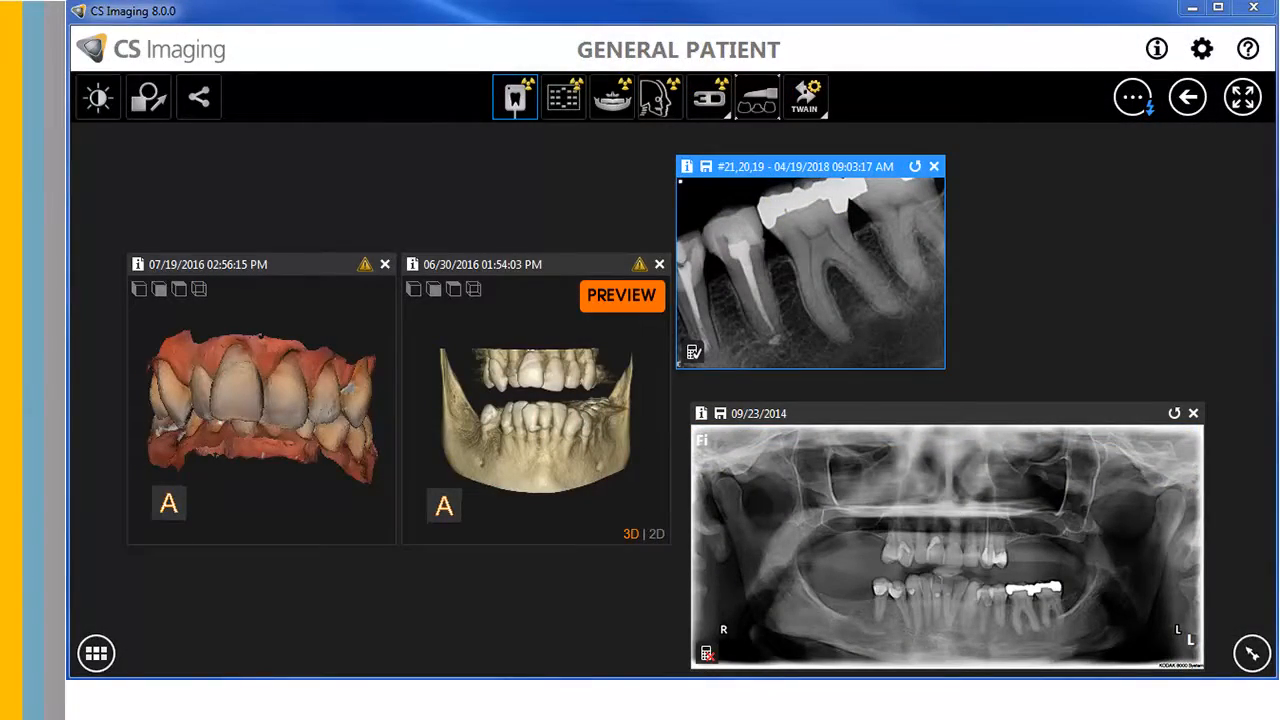
Show the measurements window and turn on Auto-Arrange for the workspace images.
click(1133, 97)
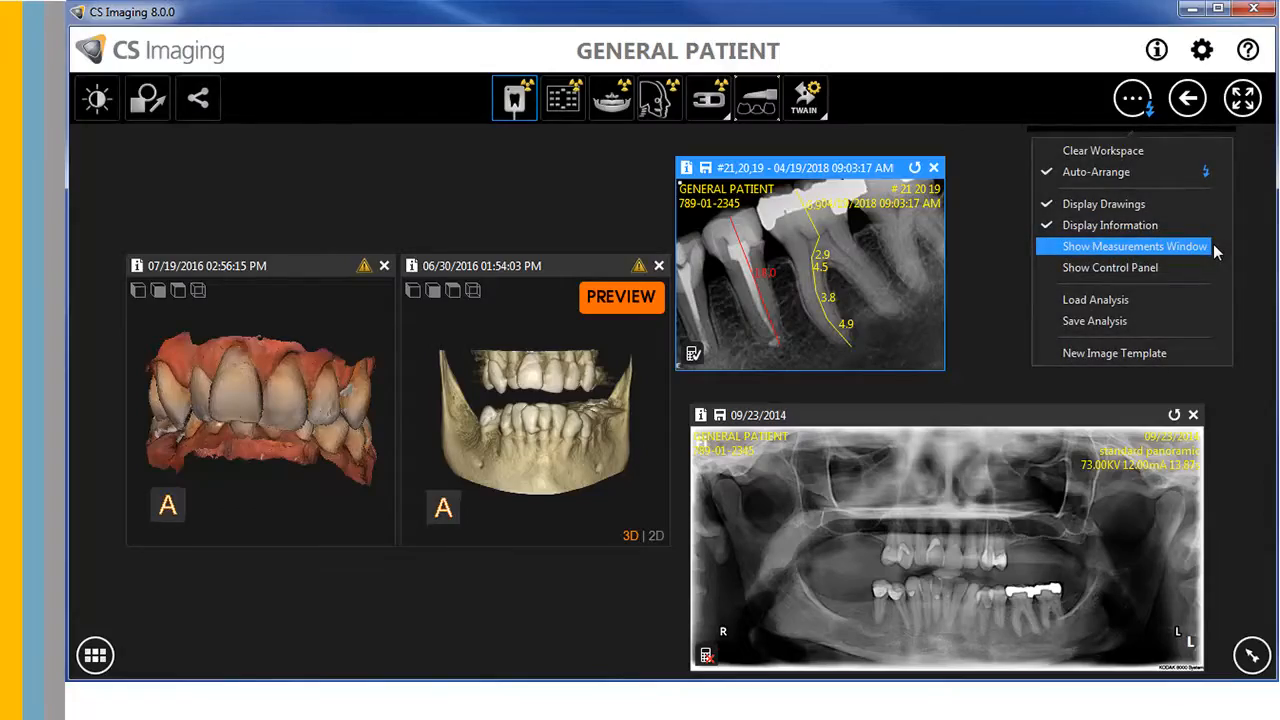
click(1134, 246)
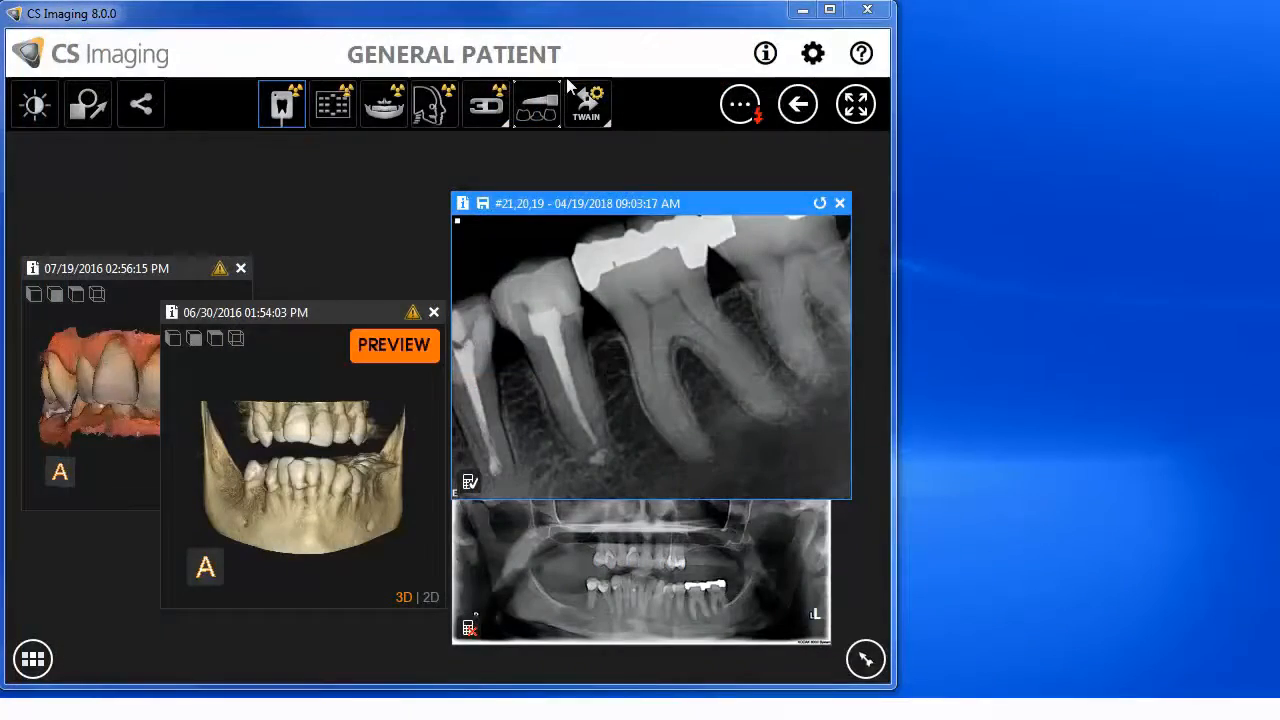
click(738, 117)
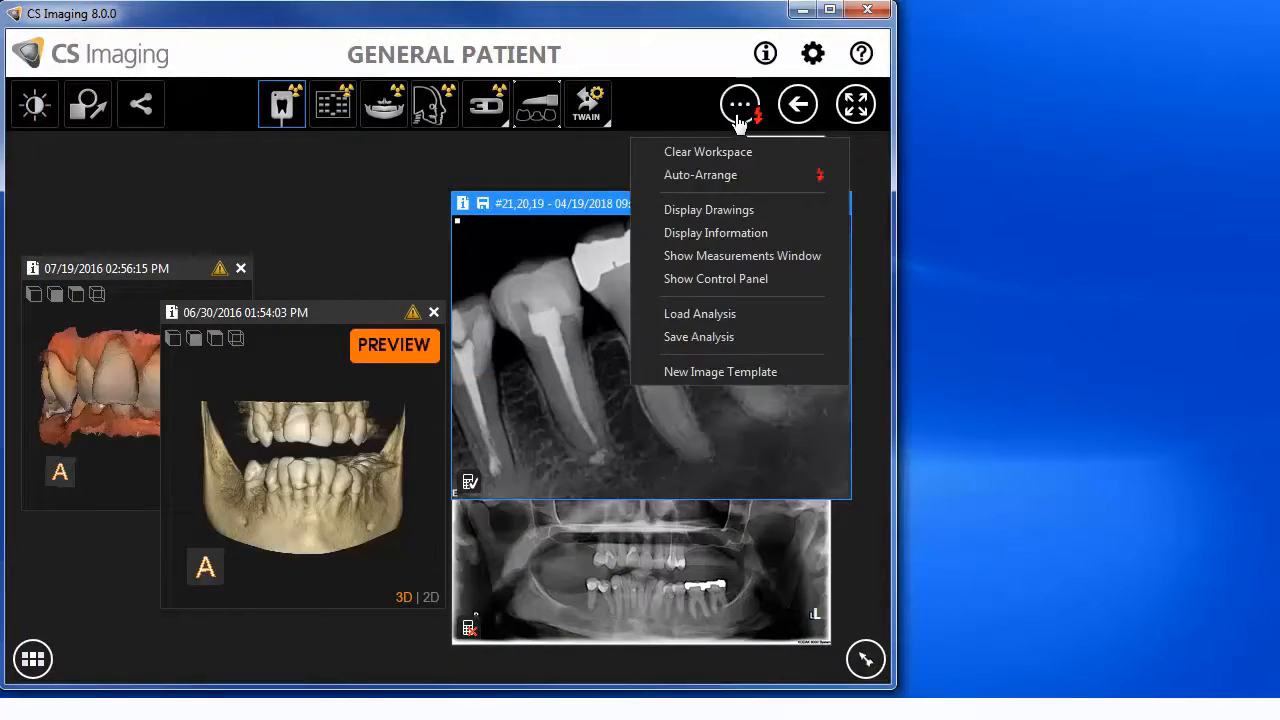
click(767, 180)
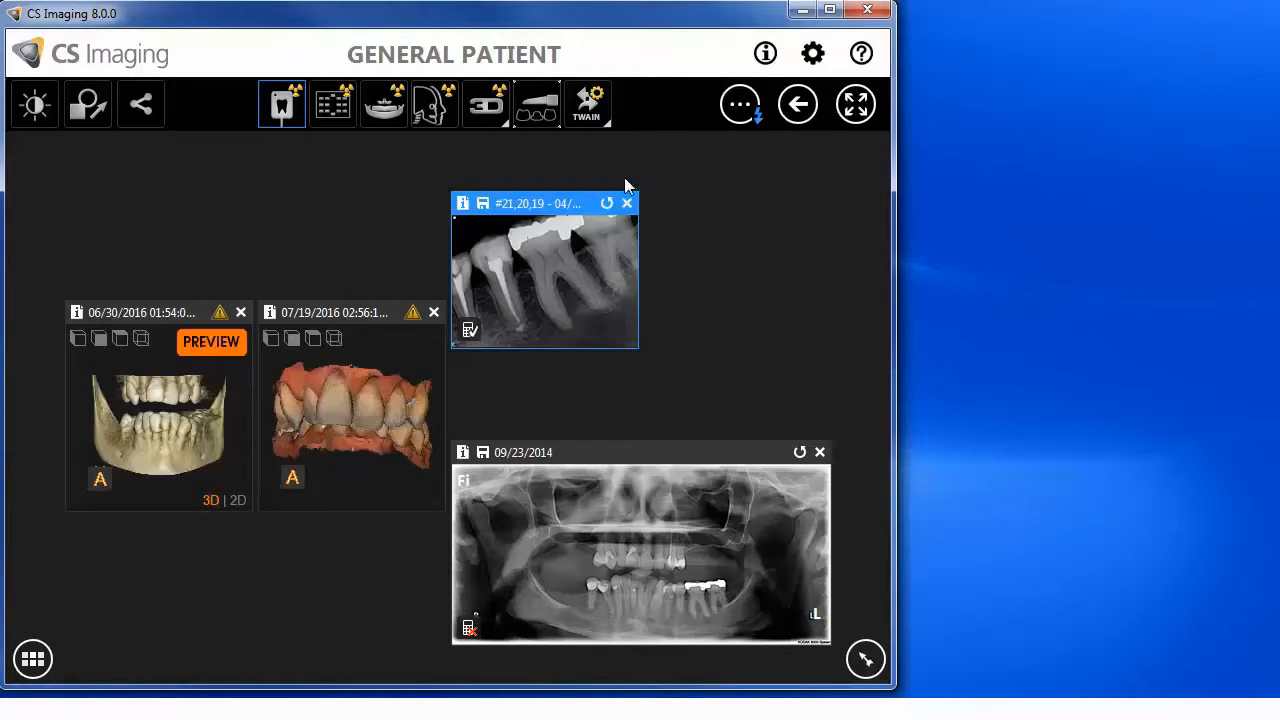
Reposition the 04/19/2018 radiograph and set its brightness to -12 and contrast to -14.
drag(580, 209, 1088, 171)
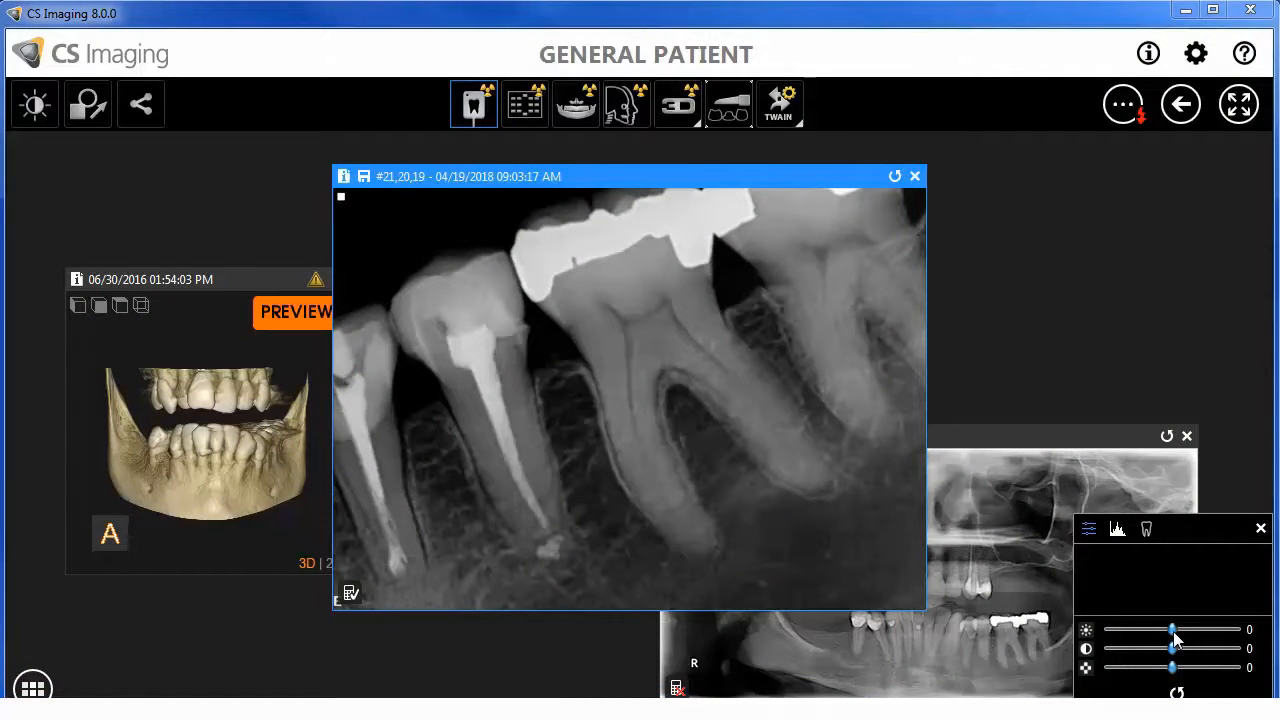
mouse_move(1174, 637)
mouse_down()
mouse_move(1189, 635)
mouse_move(1166, 631)
mouse_move(1184, 651)
mouse_move(1167, 651)
mouse_up()
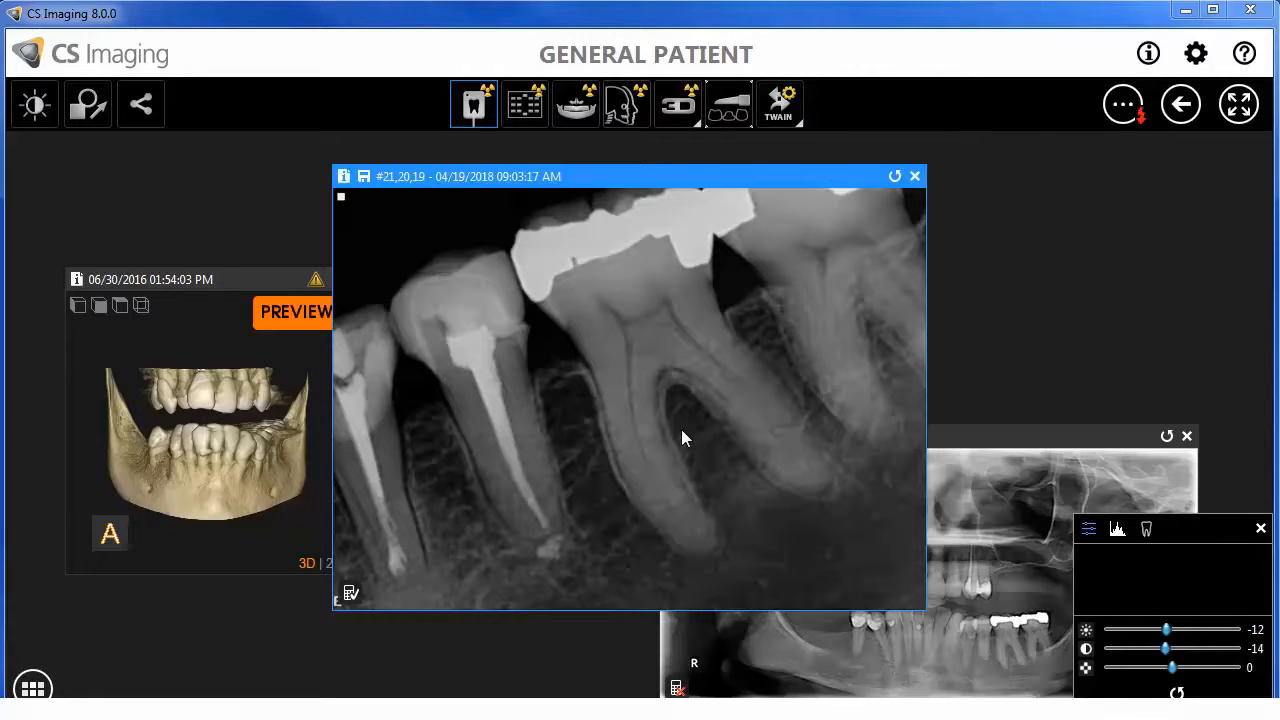
drag(681, 436, 640, 415)
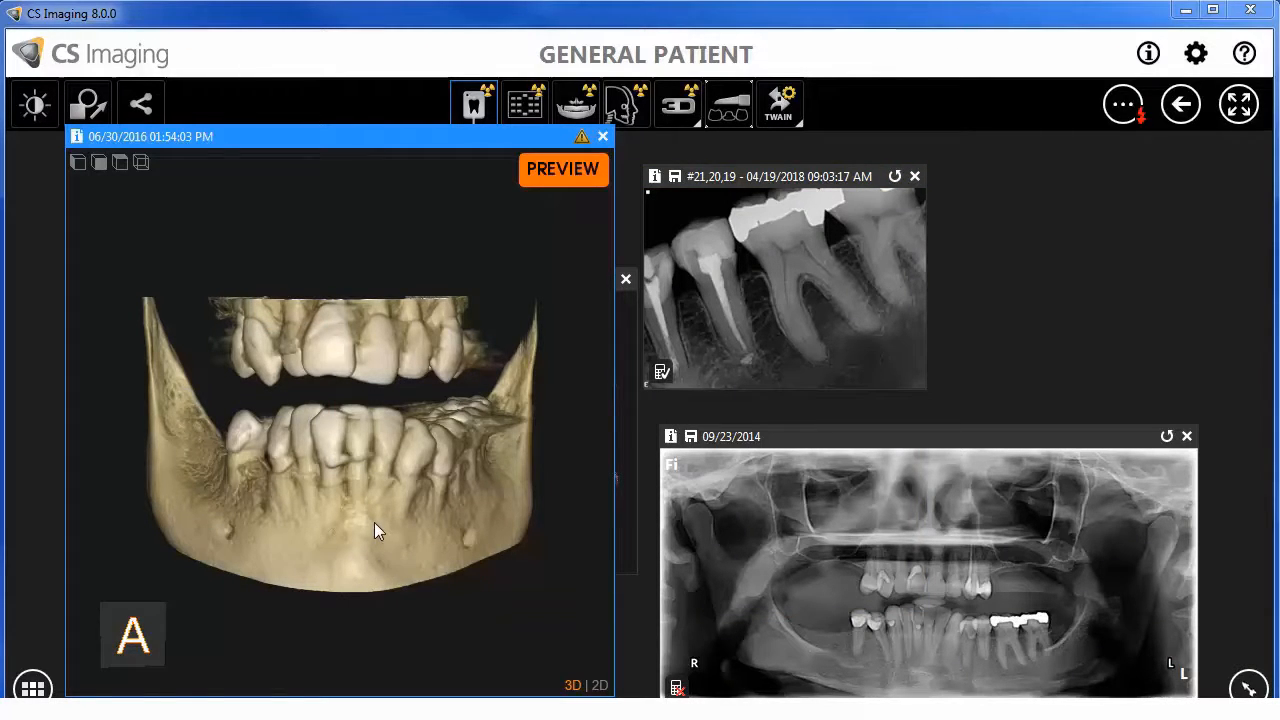
Rotate the 06/30/2016 jaw volume in 3D and browse its axial slices in the 2D view.
drag(374, 522, 290, 516)
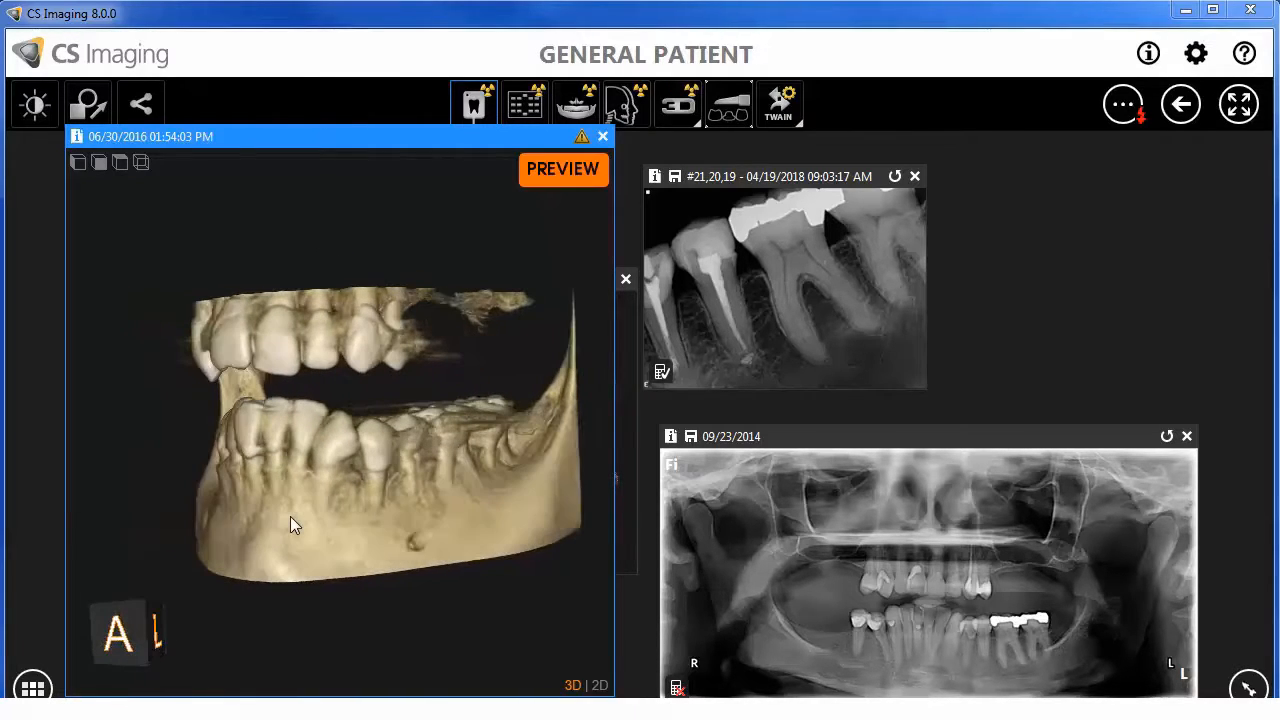
click(599, 686)
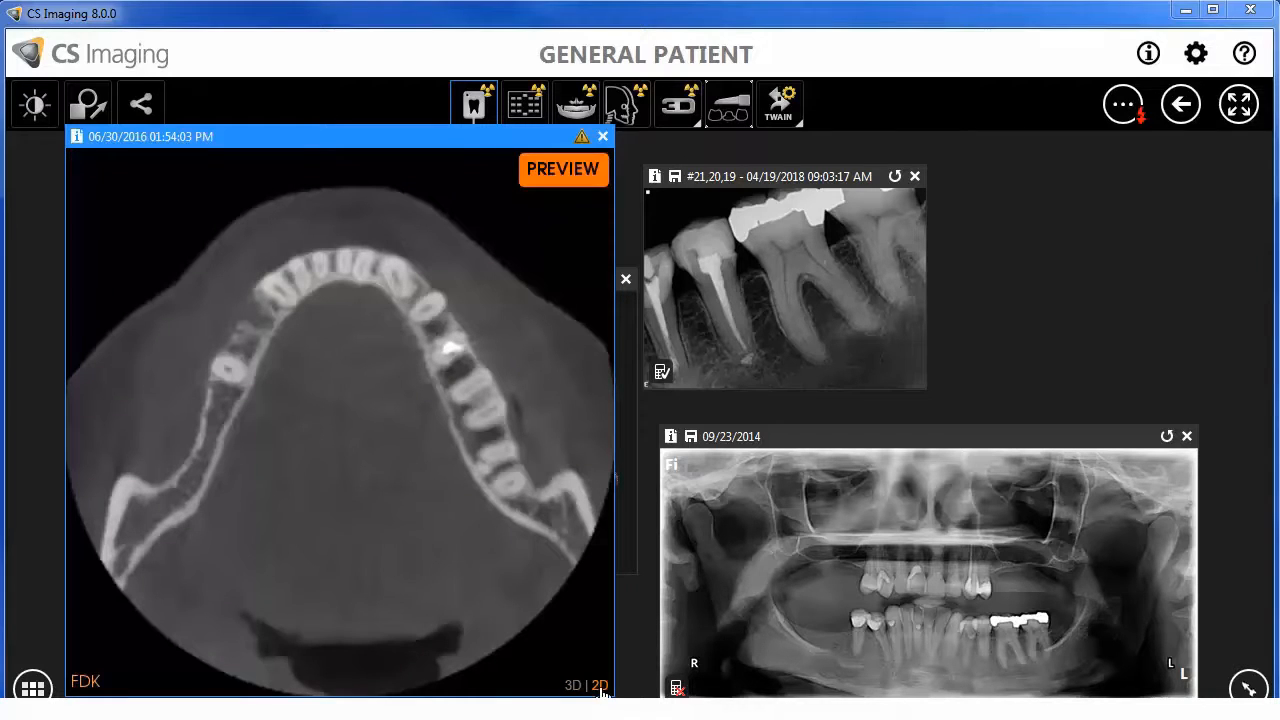
scroll(349, 461, down, 8)
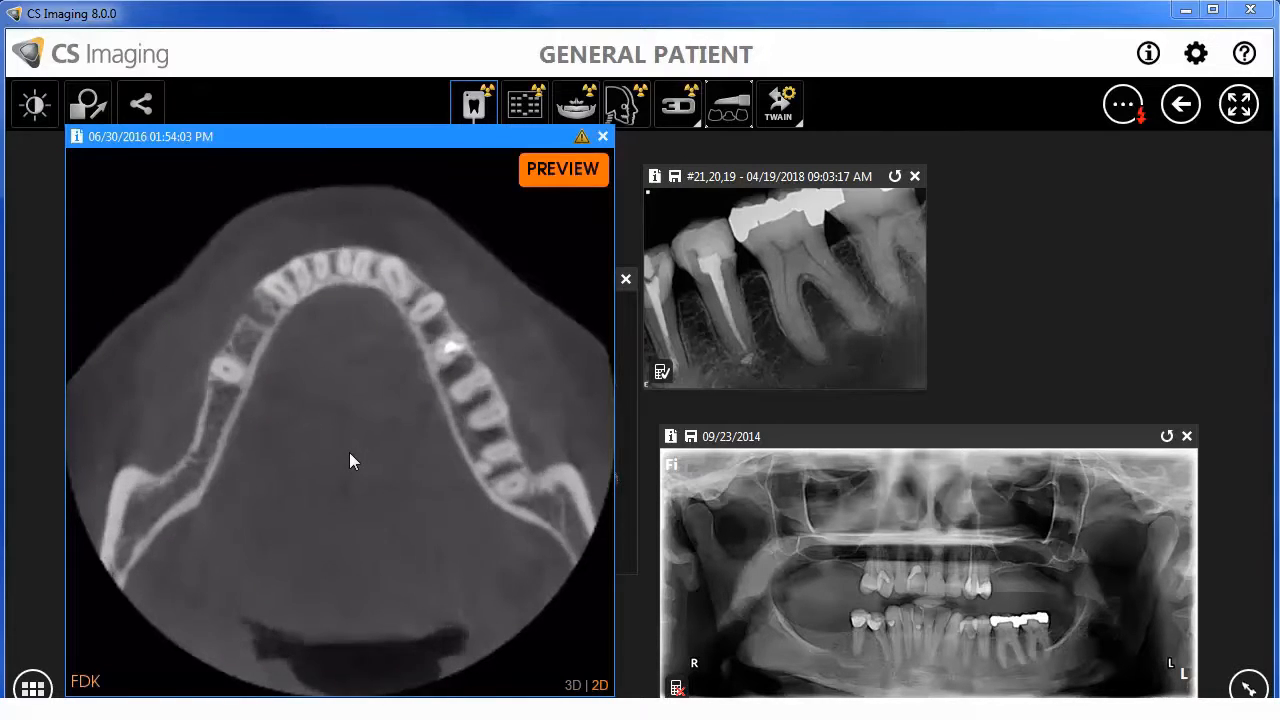
scroll(349, 458, down, 8)
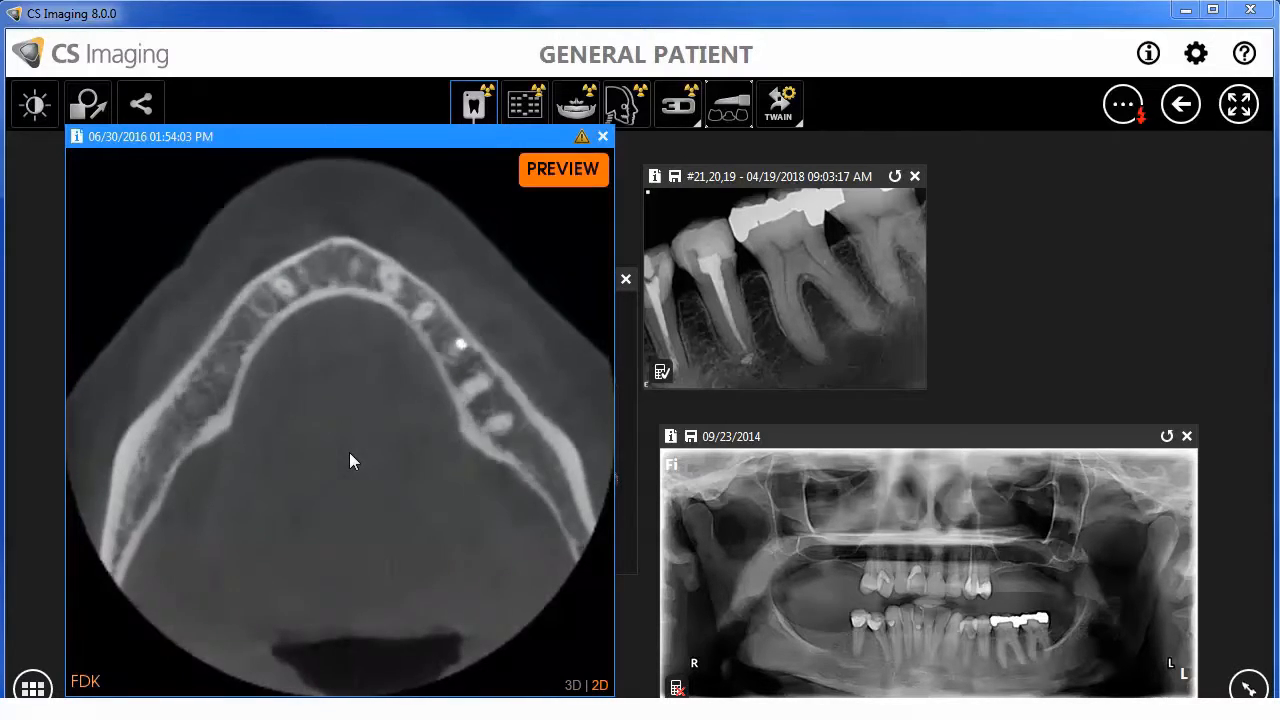
scroll(349, 461, down, 2)
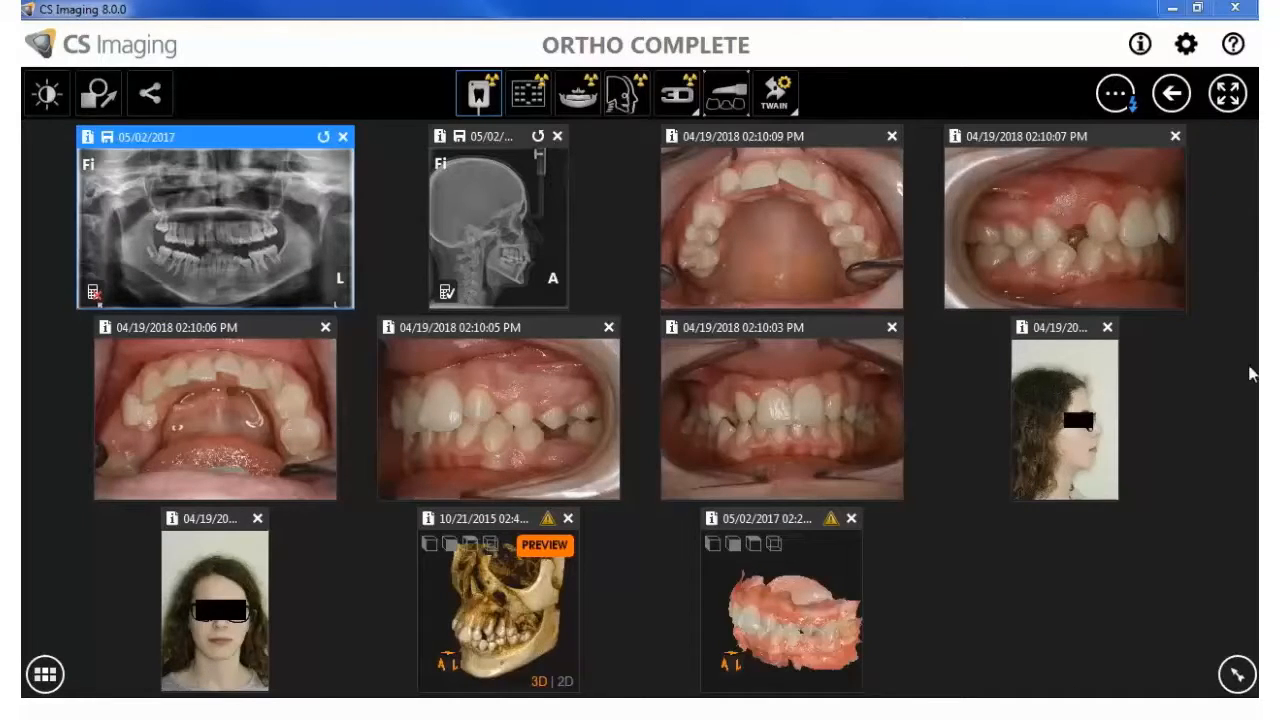
Show the 05/02/2017 panoramic radiograph full screen and view its display options, control panel and image gallery strip.
click(1228, 103)
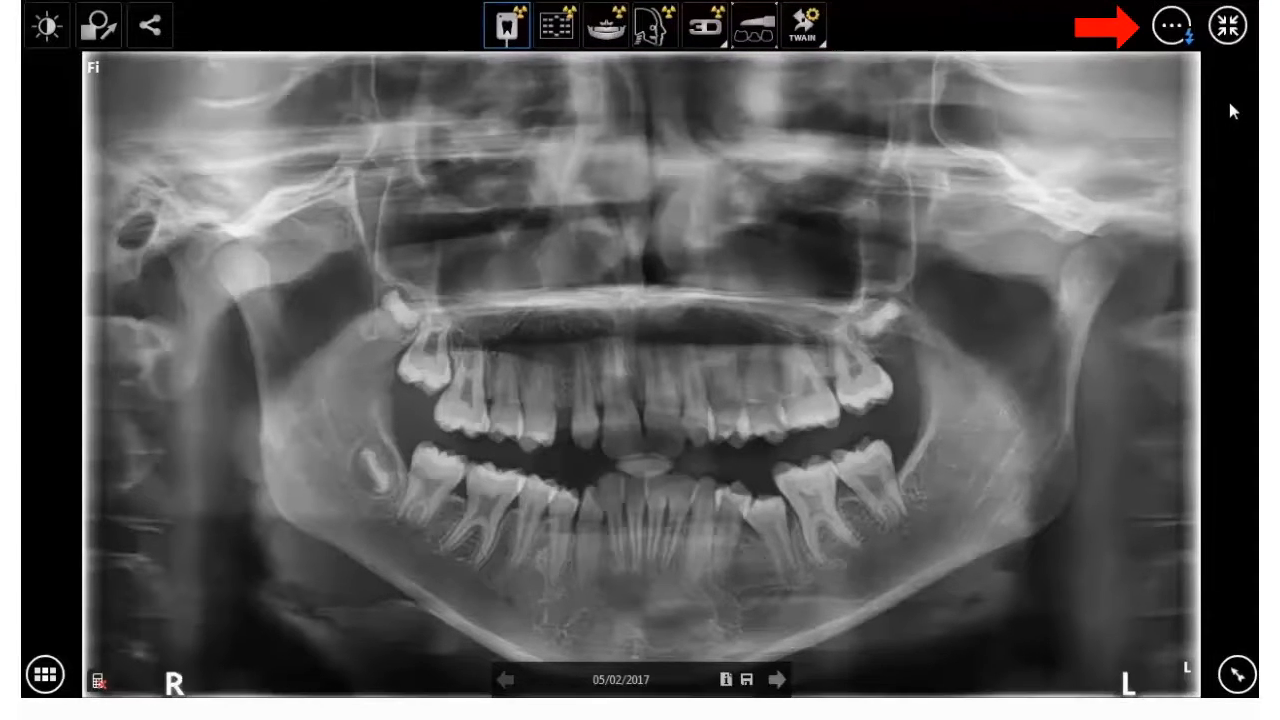
click(1174, 27)
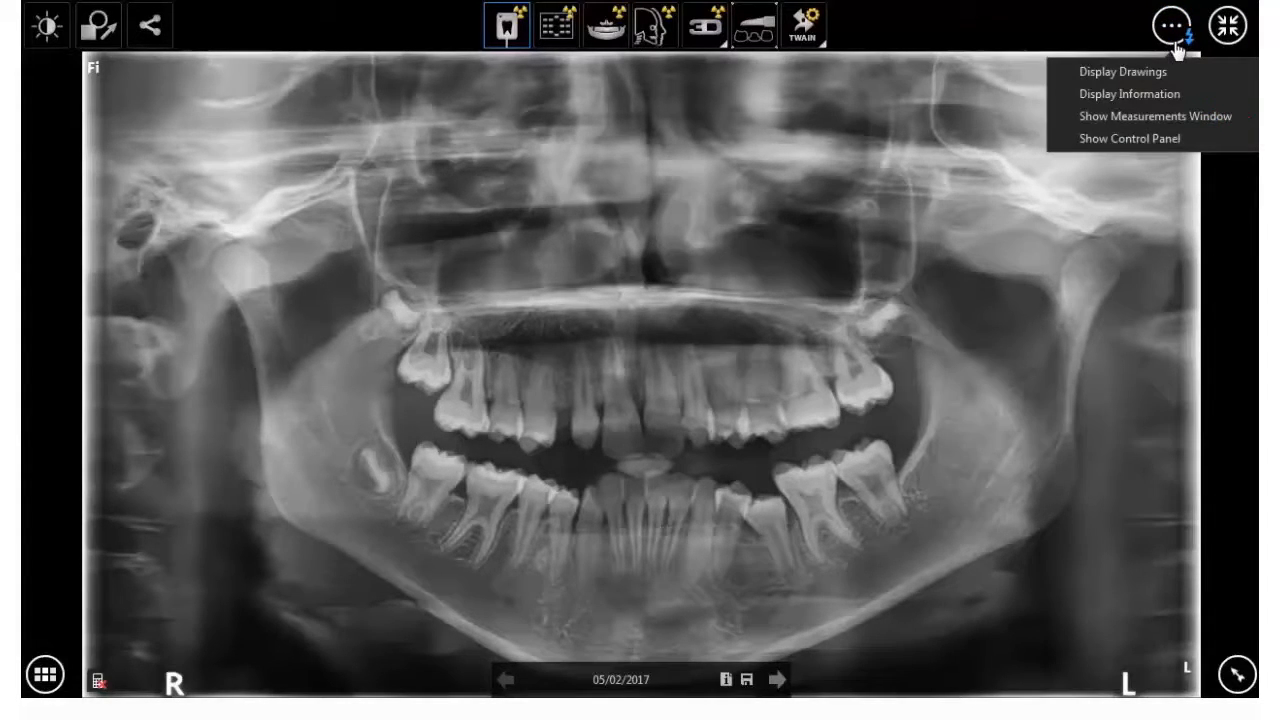
click(1124, 38)
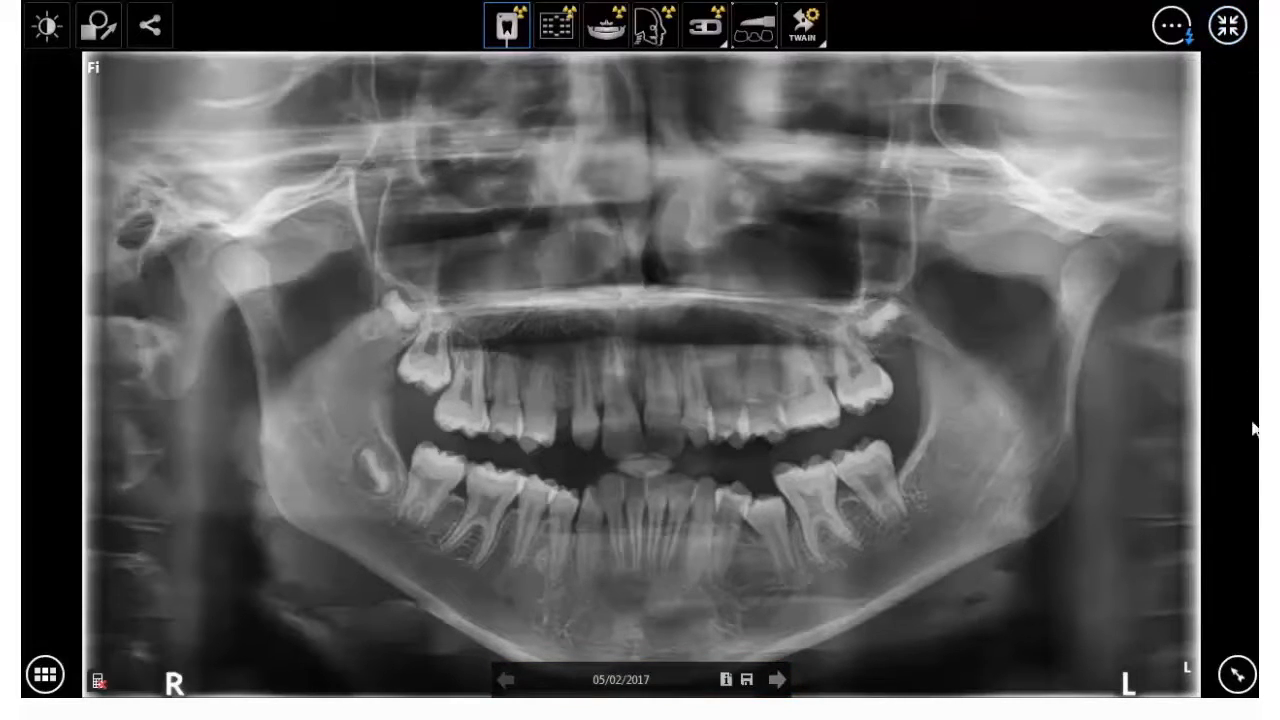
click(1246, 686)
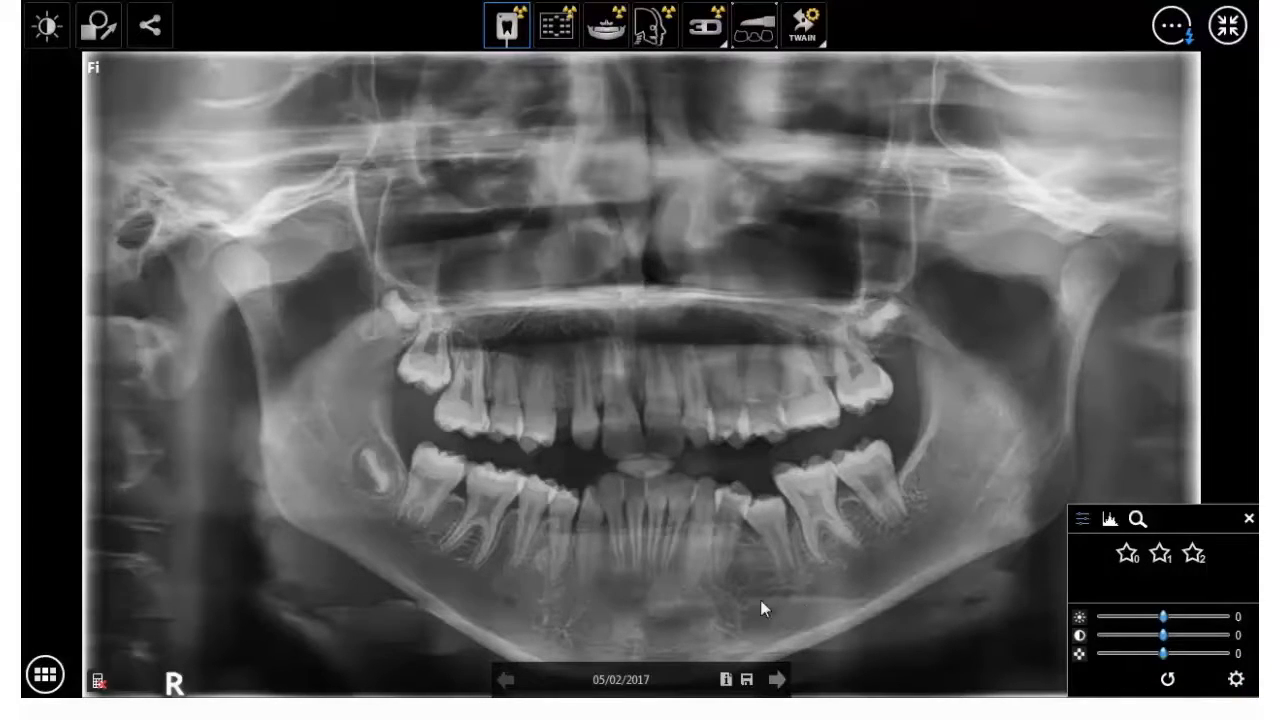
click(40, 677)
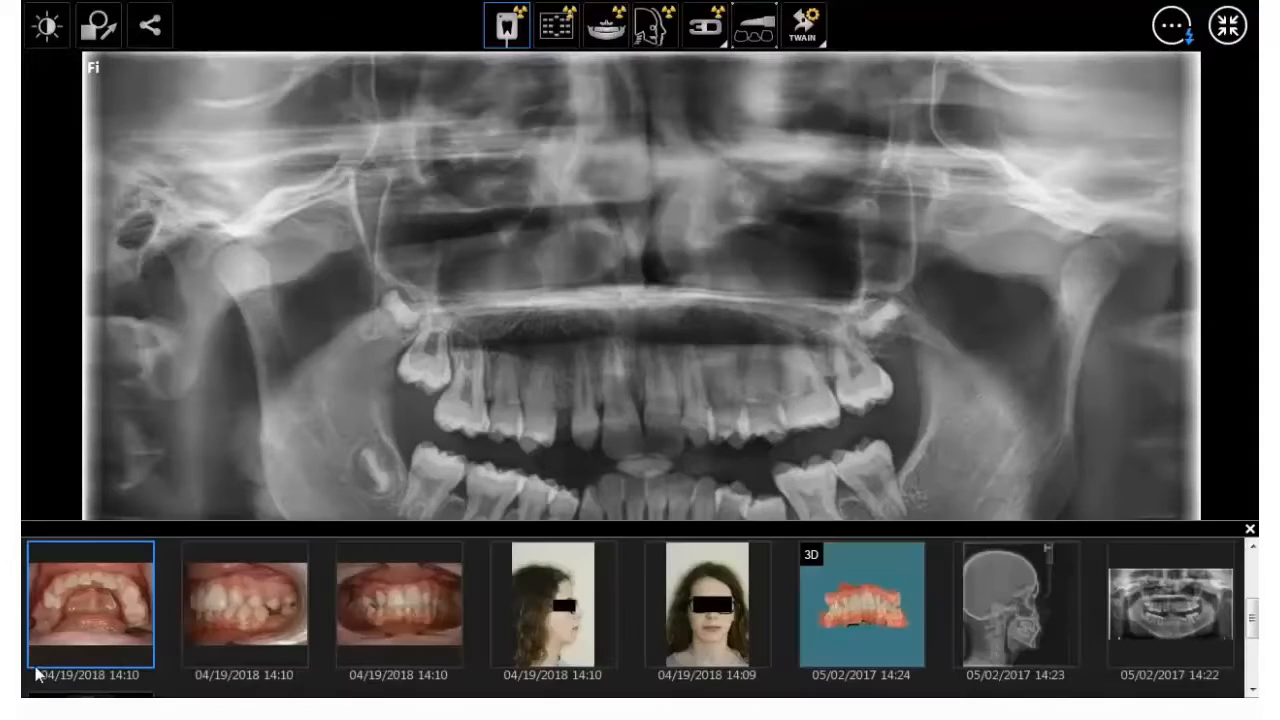
click(1250, 529)
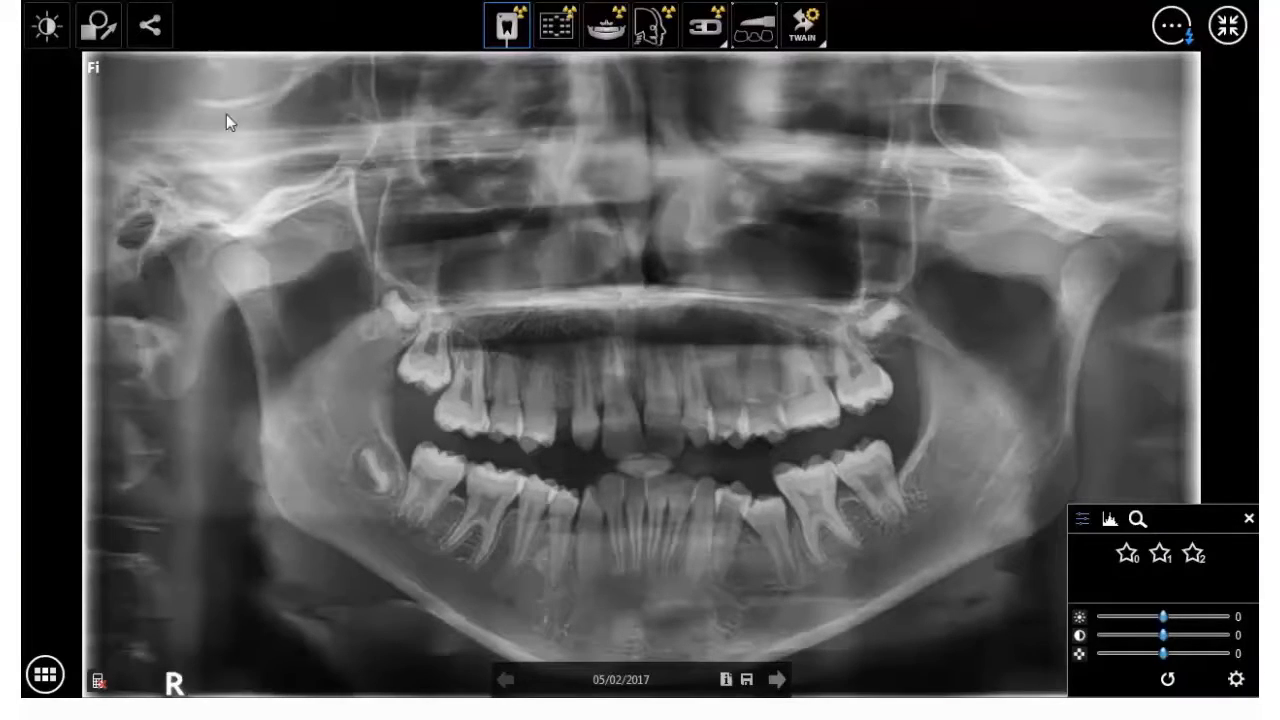
View the image, drawings and annotations, and sharing toolbars for the full-screen panoramic radiograph.
click(47, 27)
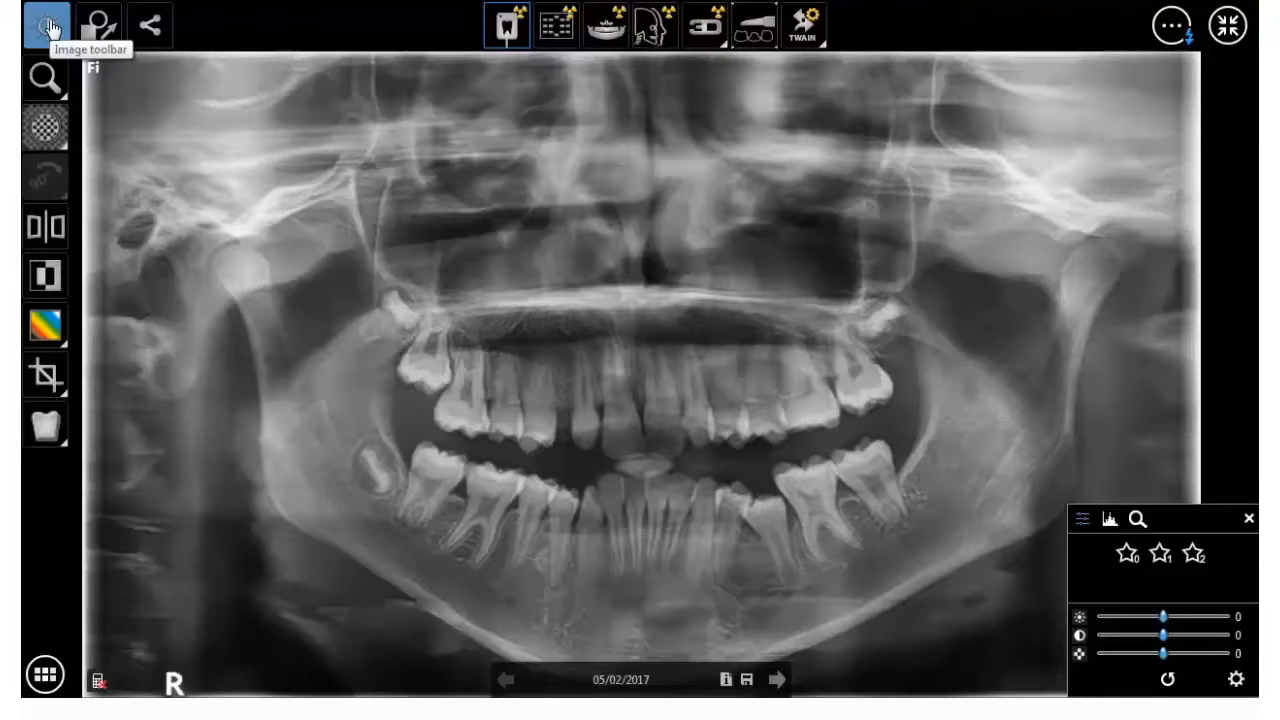
click(87, 27)
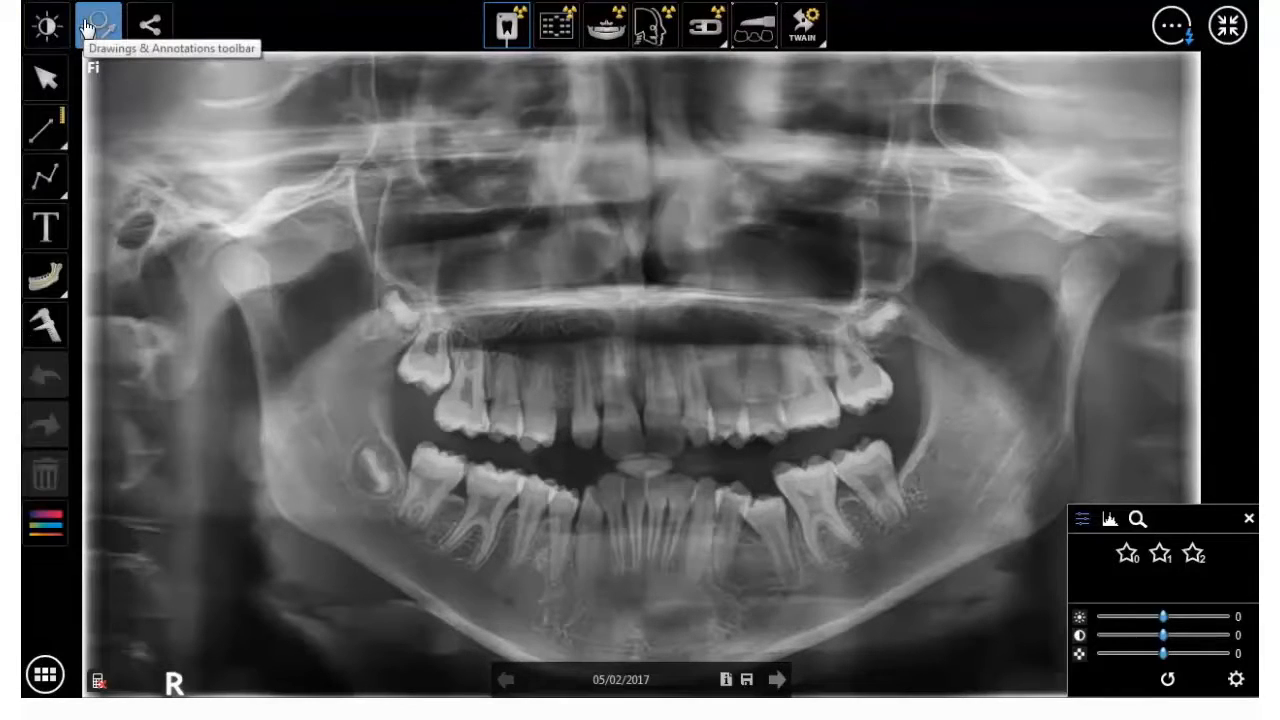
click(155, 27)
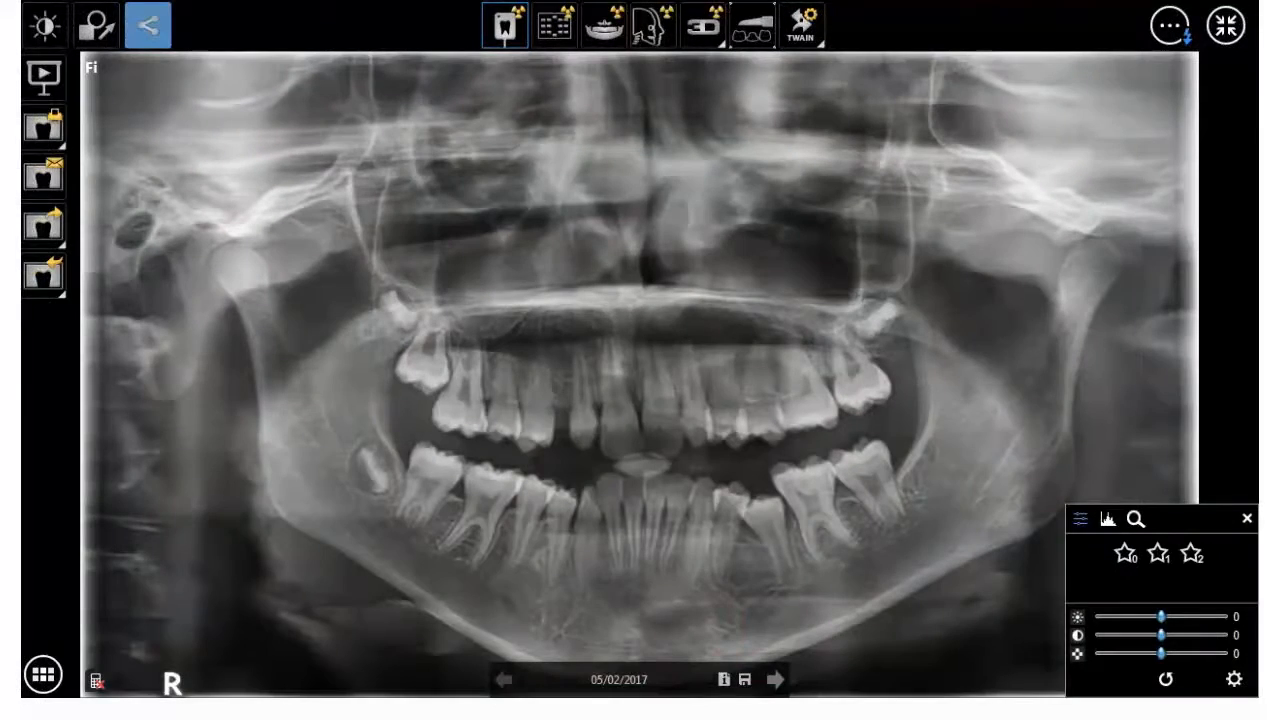
Magnify the panoramic radiograph to 184% with Localization, move the magnified area to the lower molars on the L side, and refit the image.
click(1136, 520)
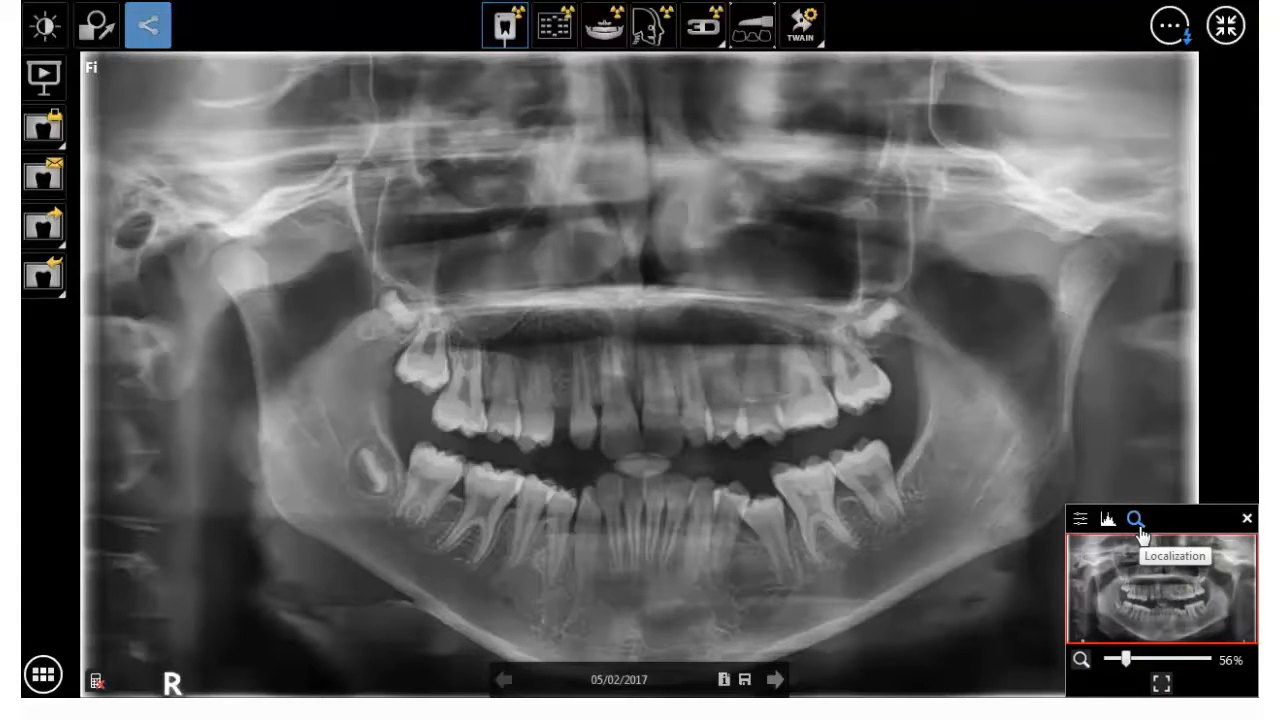
click(1130, 667)
drag(1145, 667, 1200, 661)
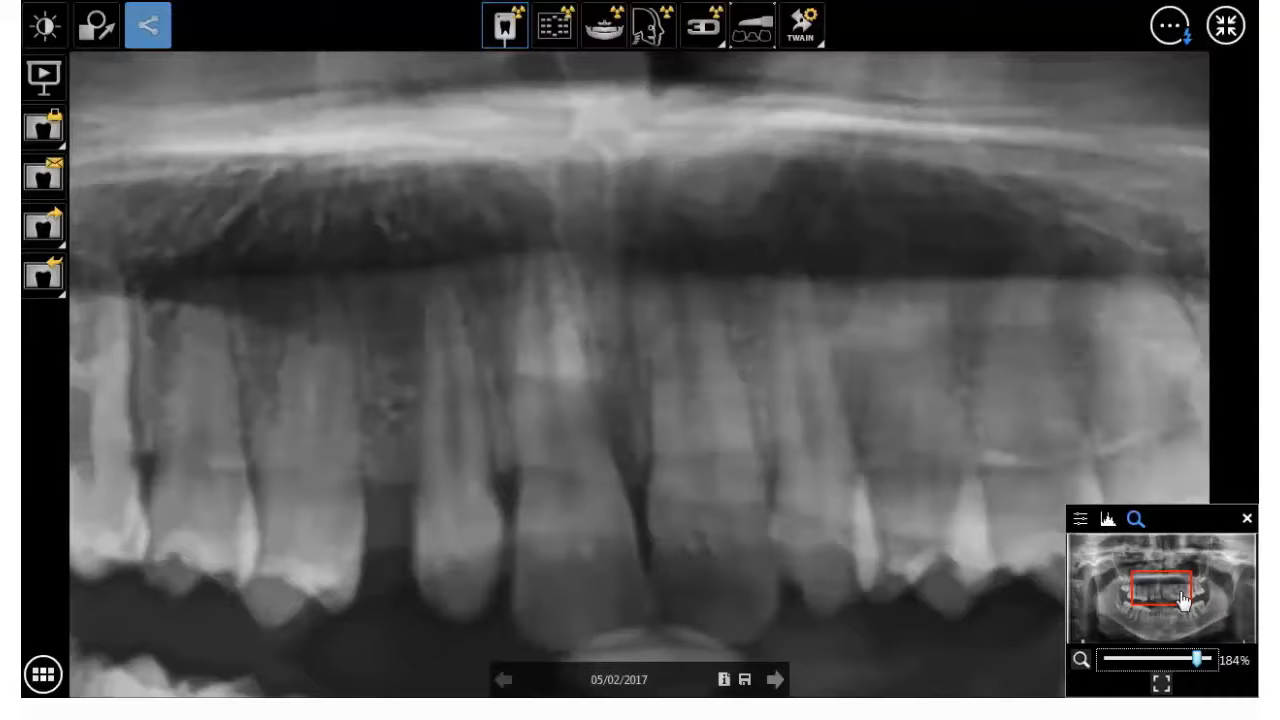
drag(1183, 600, 1210, 622)
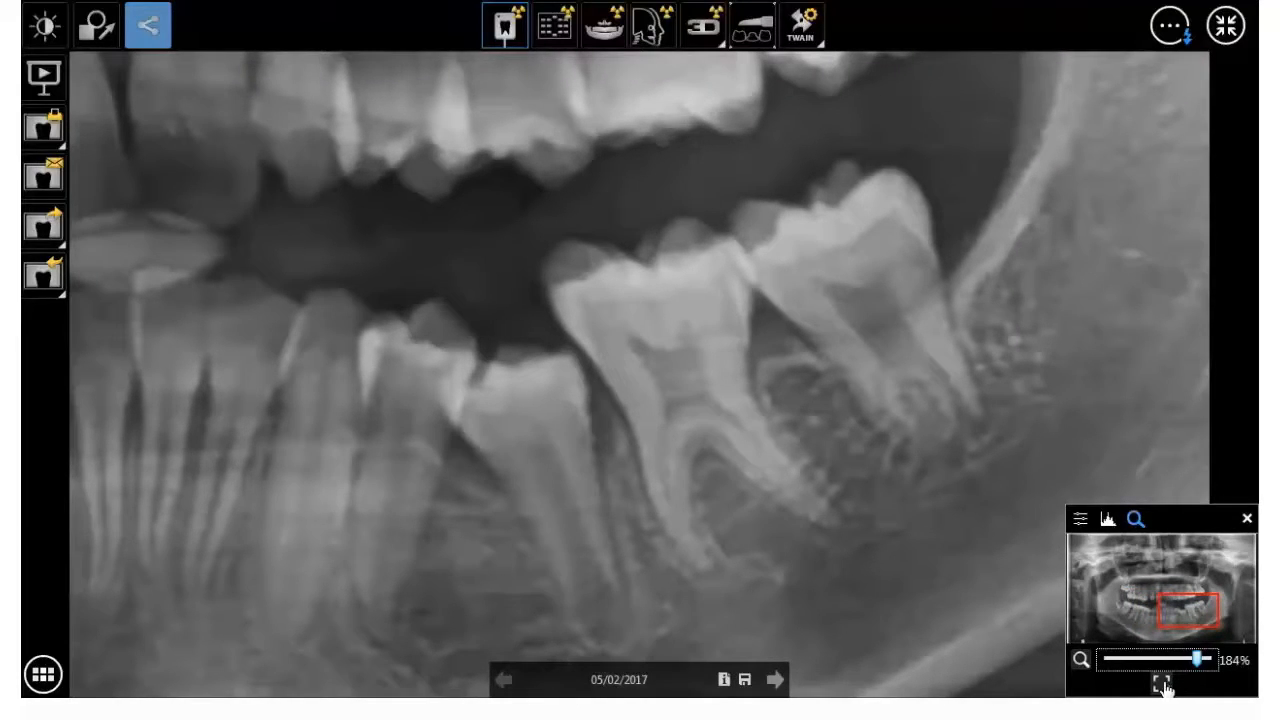
click(1164, 685)
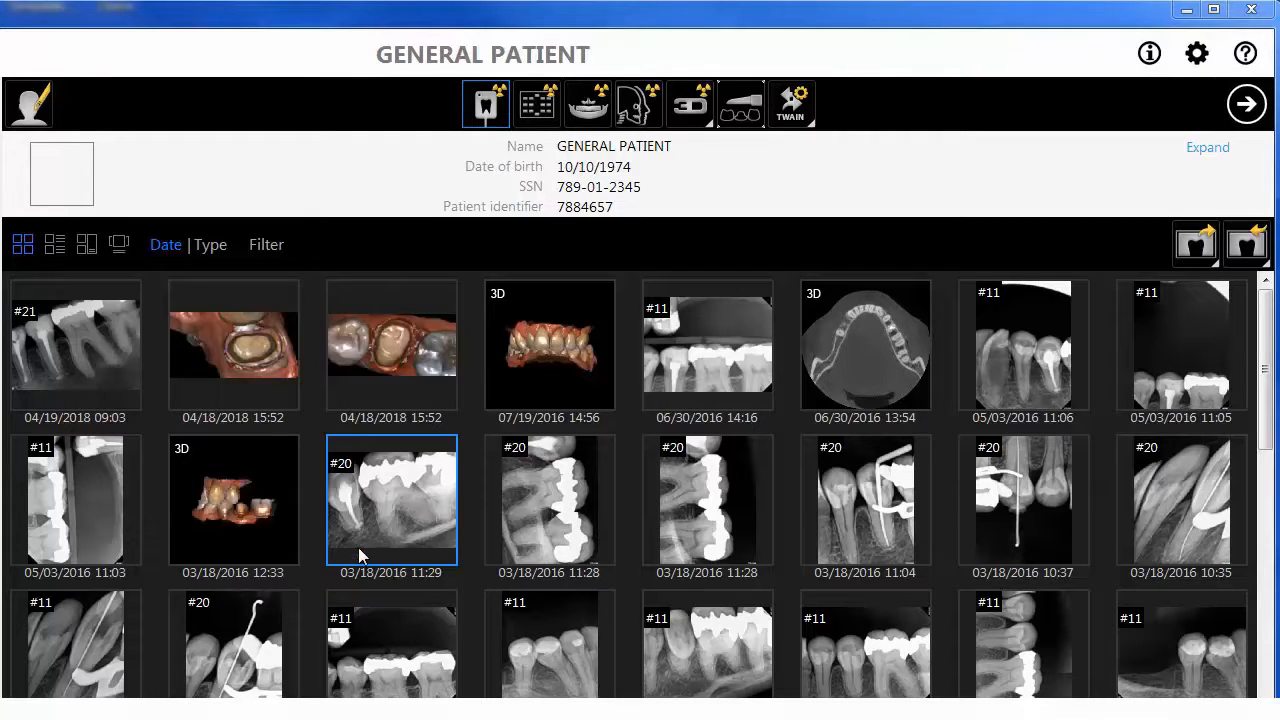
Assign the 03/18/2016 11:29, 05/03/2016 11:03 and 04/19/2018 09:03 radiographs to another patient, choosing RVG ENDO Case as the destination.
ctrl+click(118, 513)
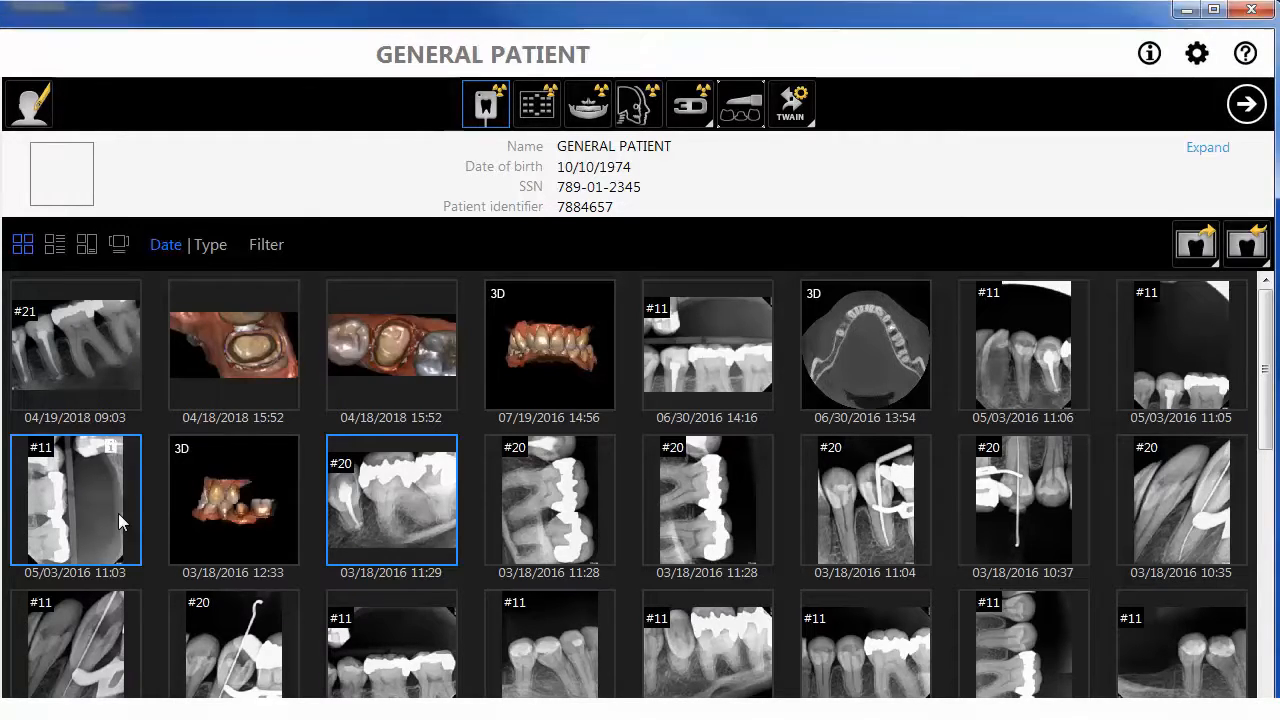
ctrl+click(100, 381)
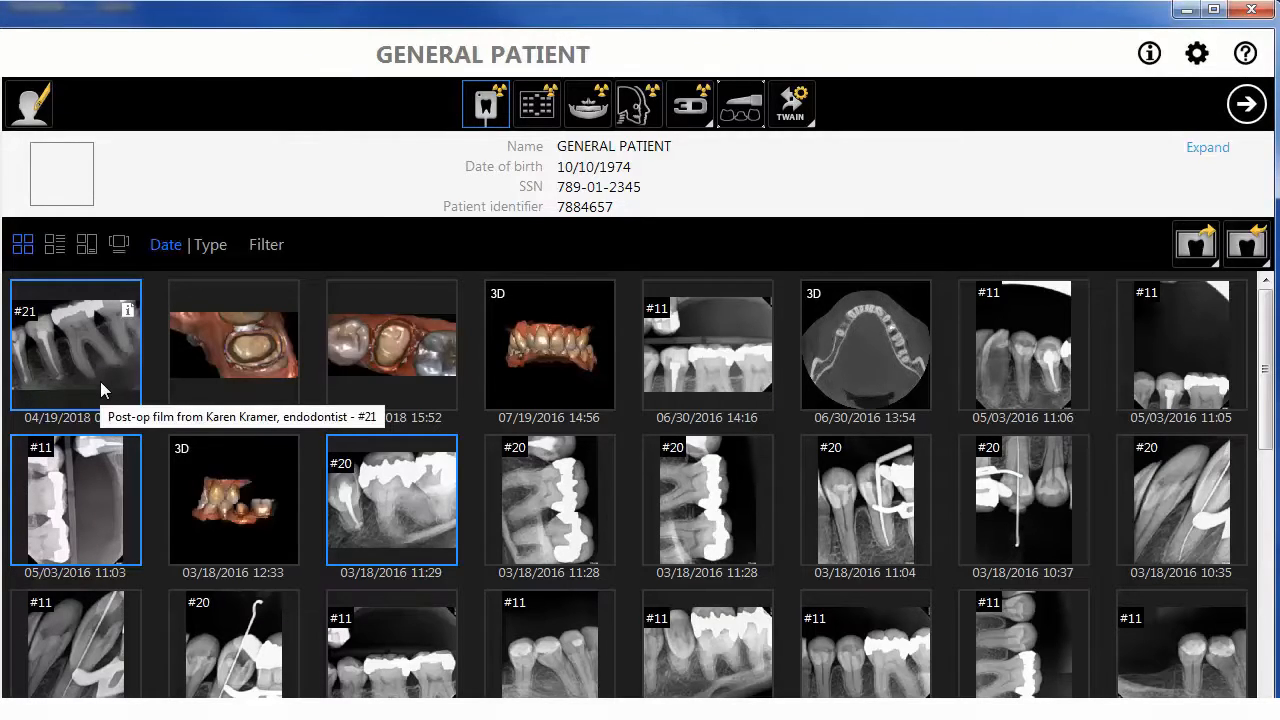
right_click(100, 381)
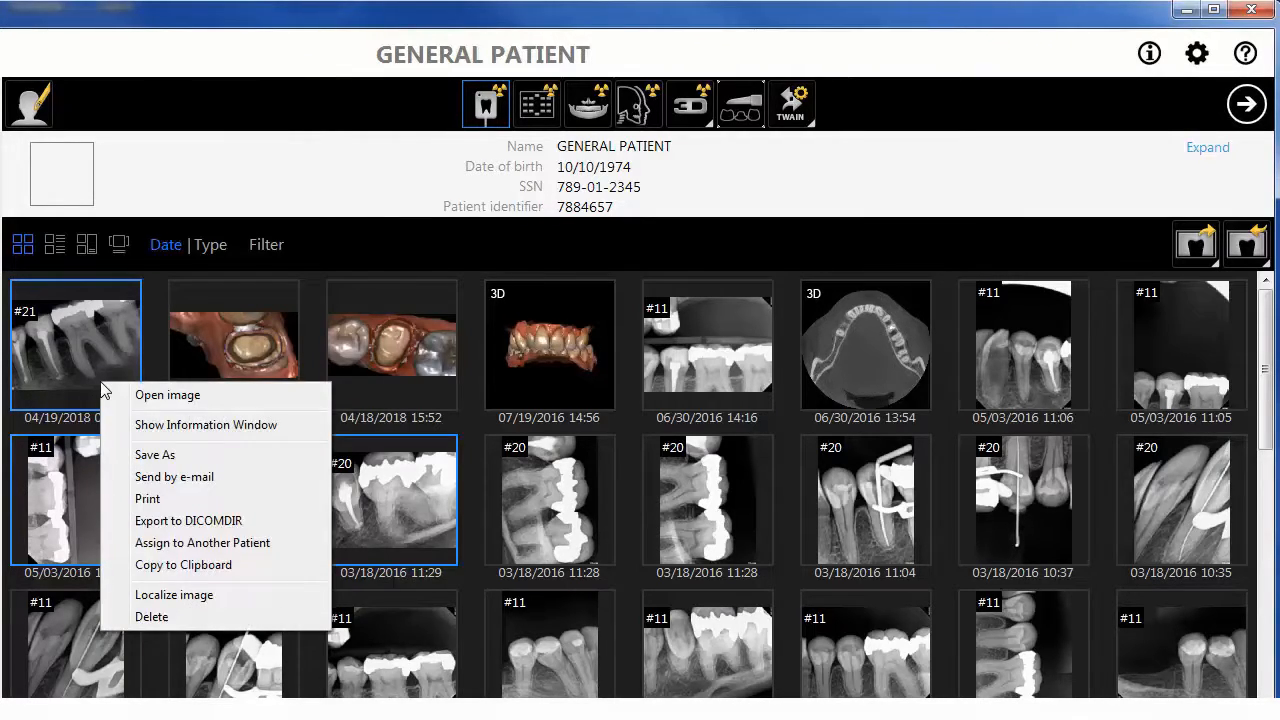
click(289, 549)
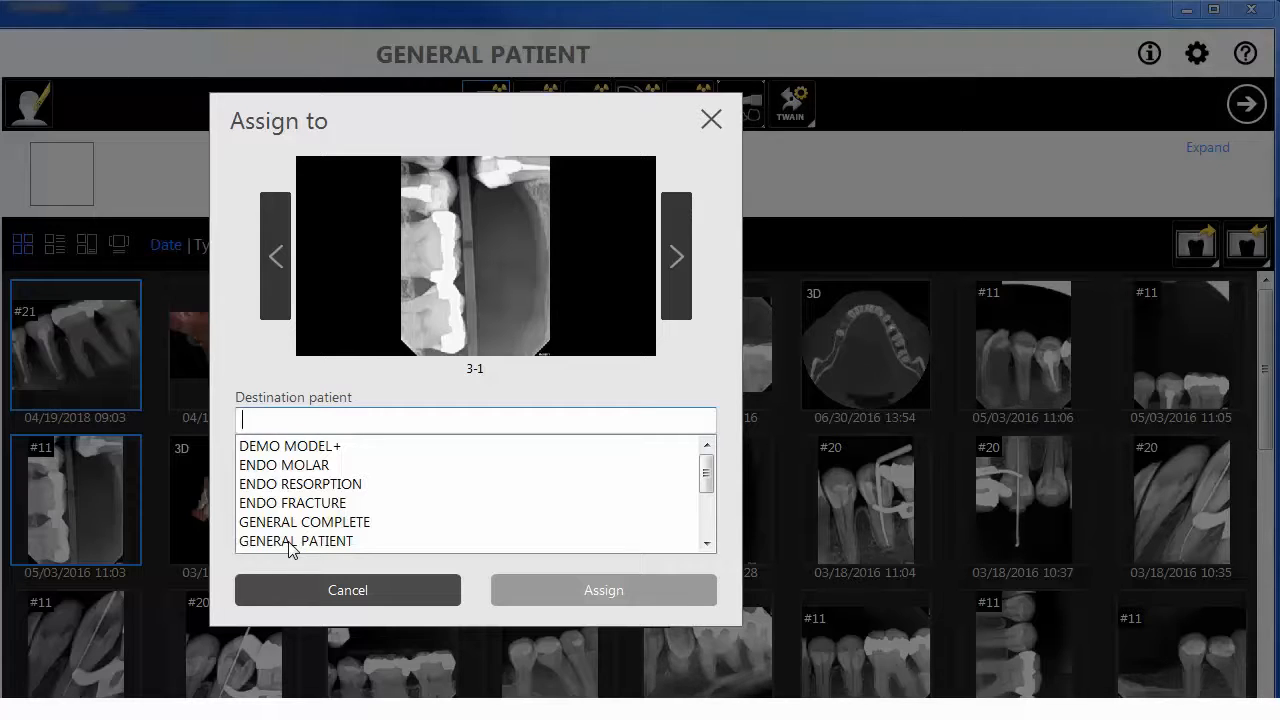
text(r)
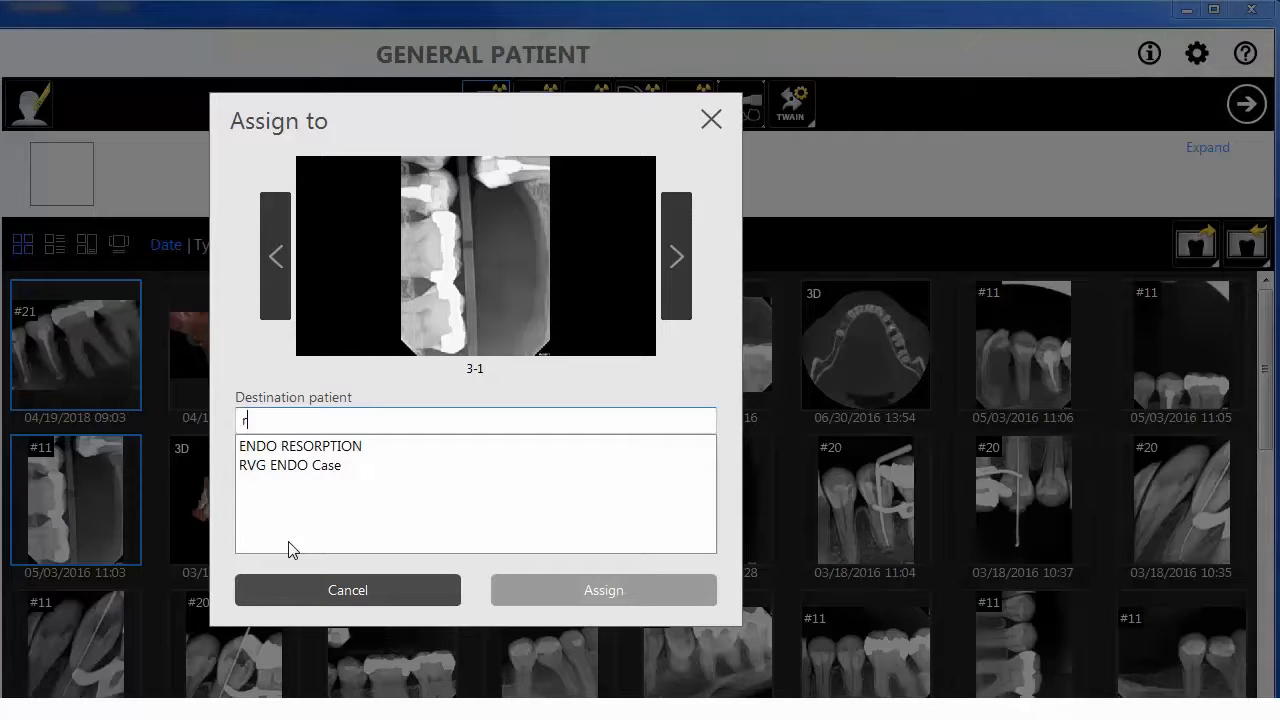
click(296, 470)
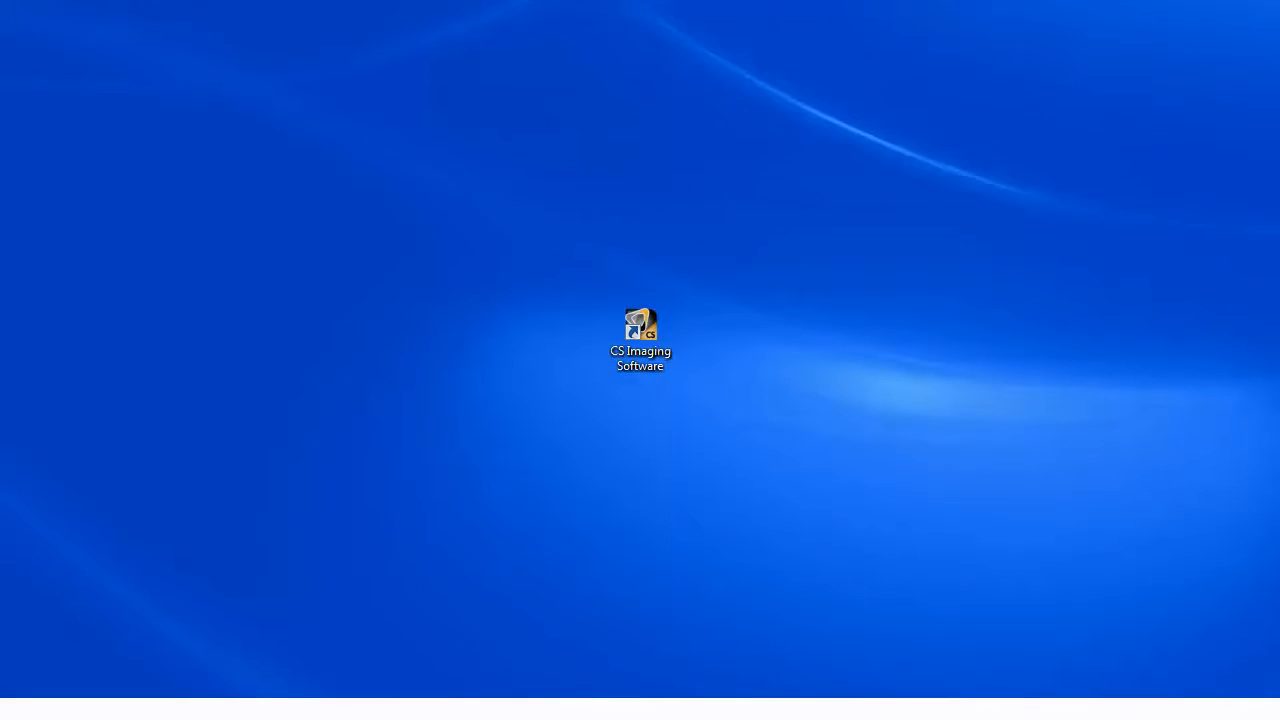
Launch CS Imaging from the desktop and open the GENERAL PATIENT record.
double_click(643, 337)
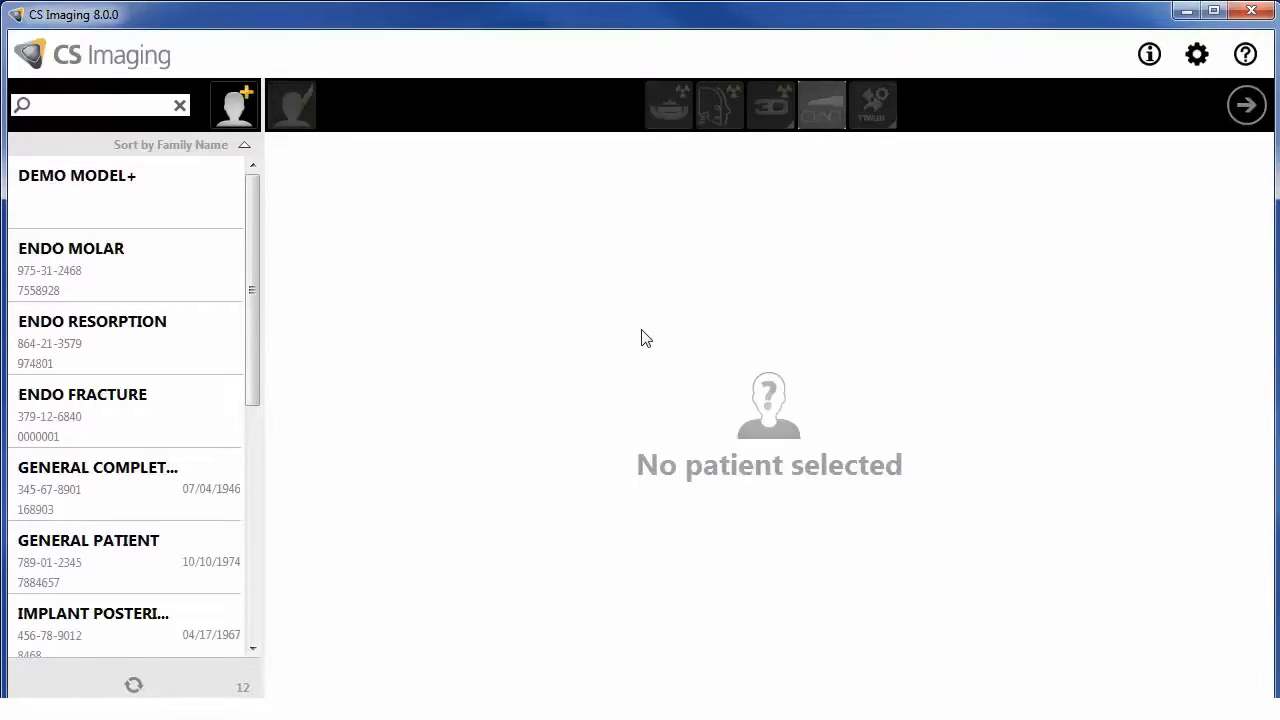
click(145, 490)
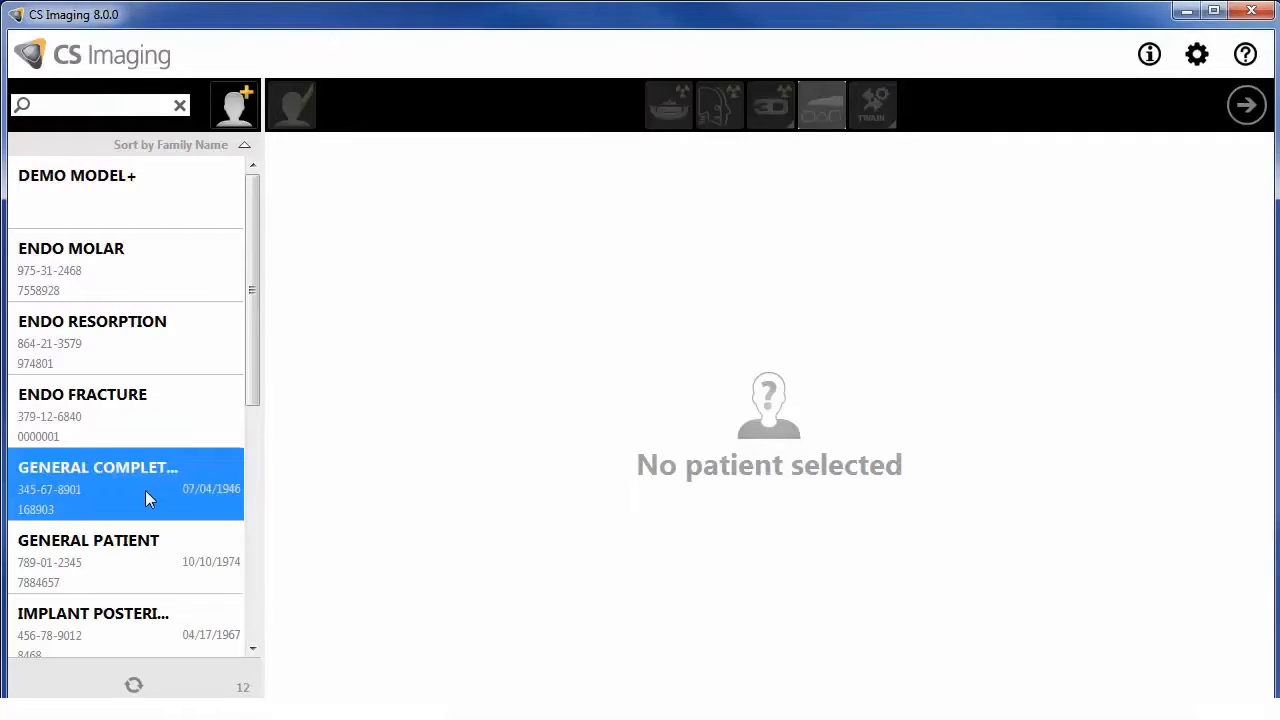
double_click(97, 543)
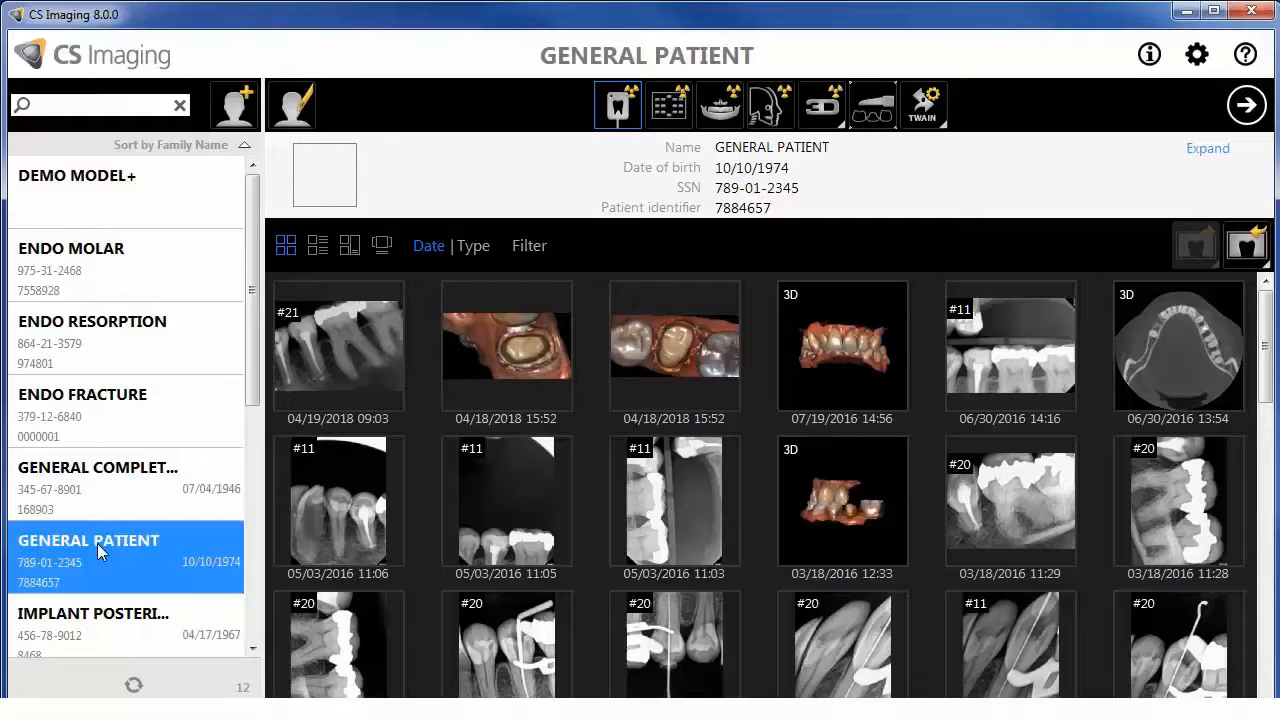
Select the 04/19/2018 09:03, 05/03/2016 11:06 and 05/03/2016 11:03 radiographs and move them onto the ENDO FRACTURE patient.
click(352, 373)
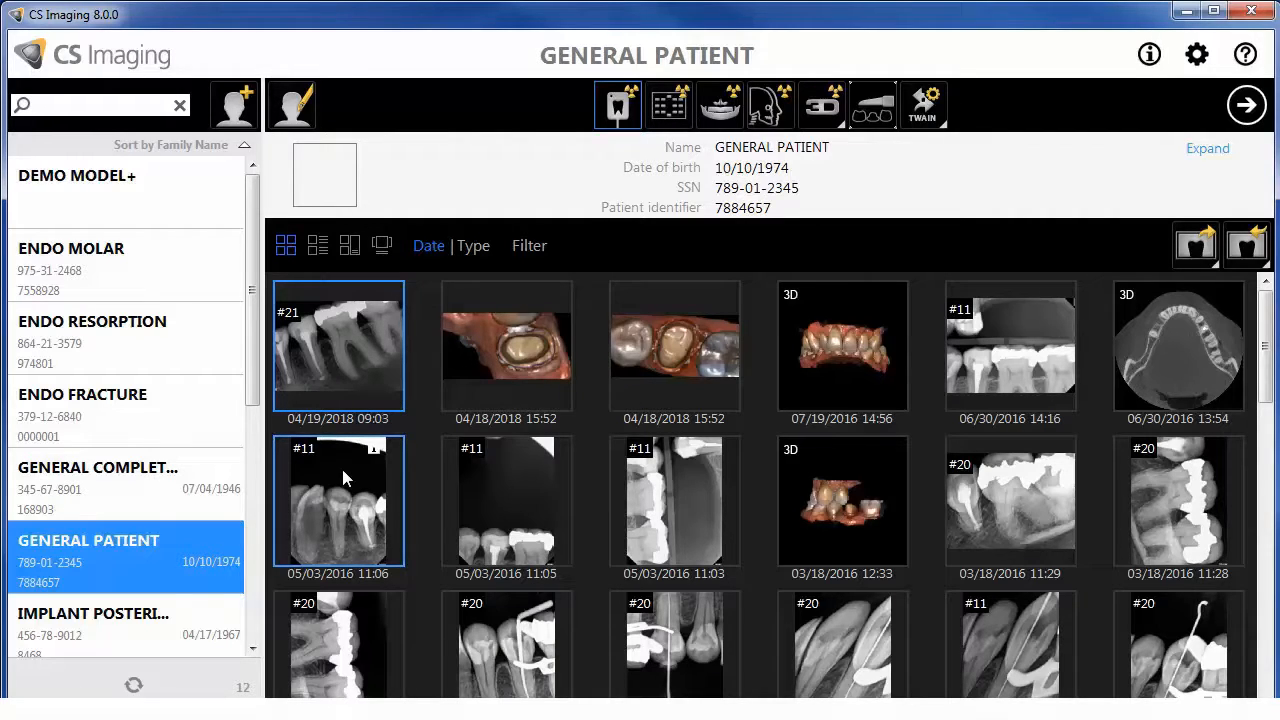
ctrl+click(619, 482)
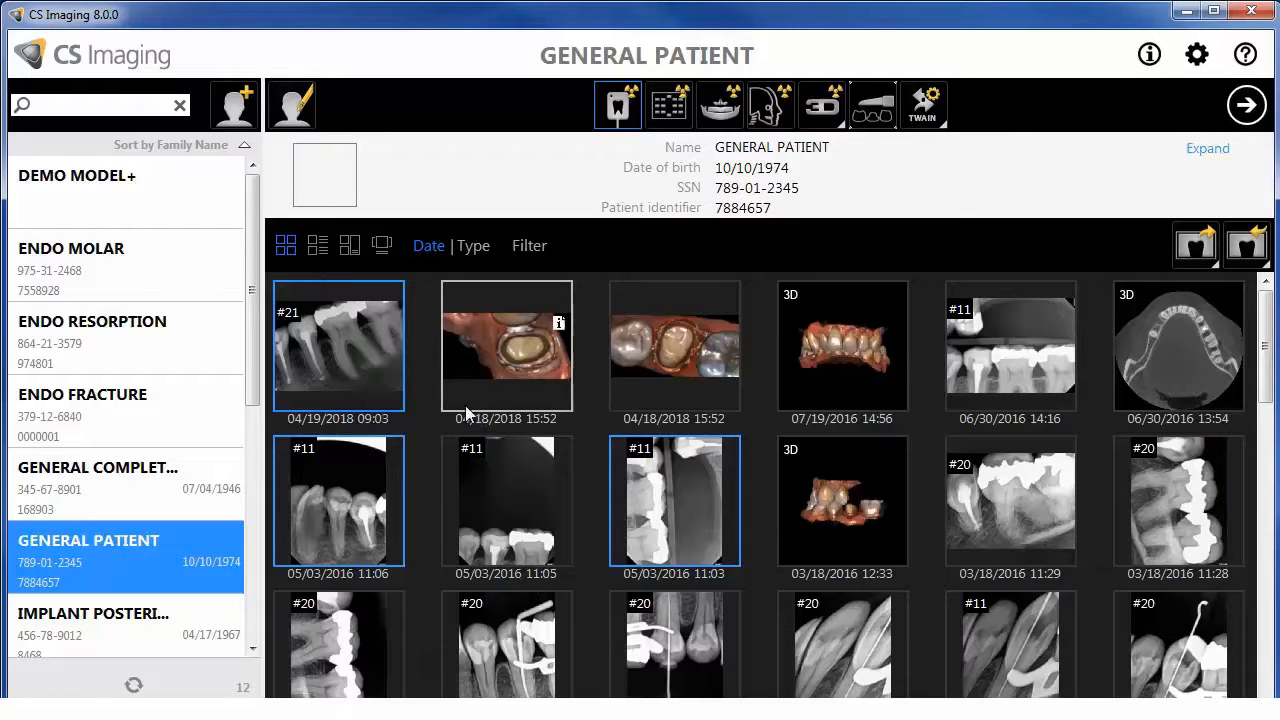
mouse_move(658, 472)
mouse_down()
mouse_move(417, 478)
mouse_move(183, 421)
mouse_up()
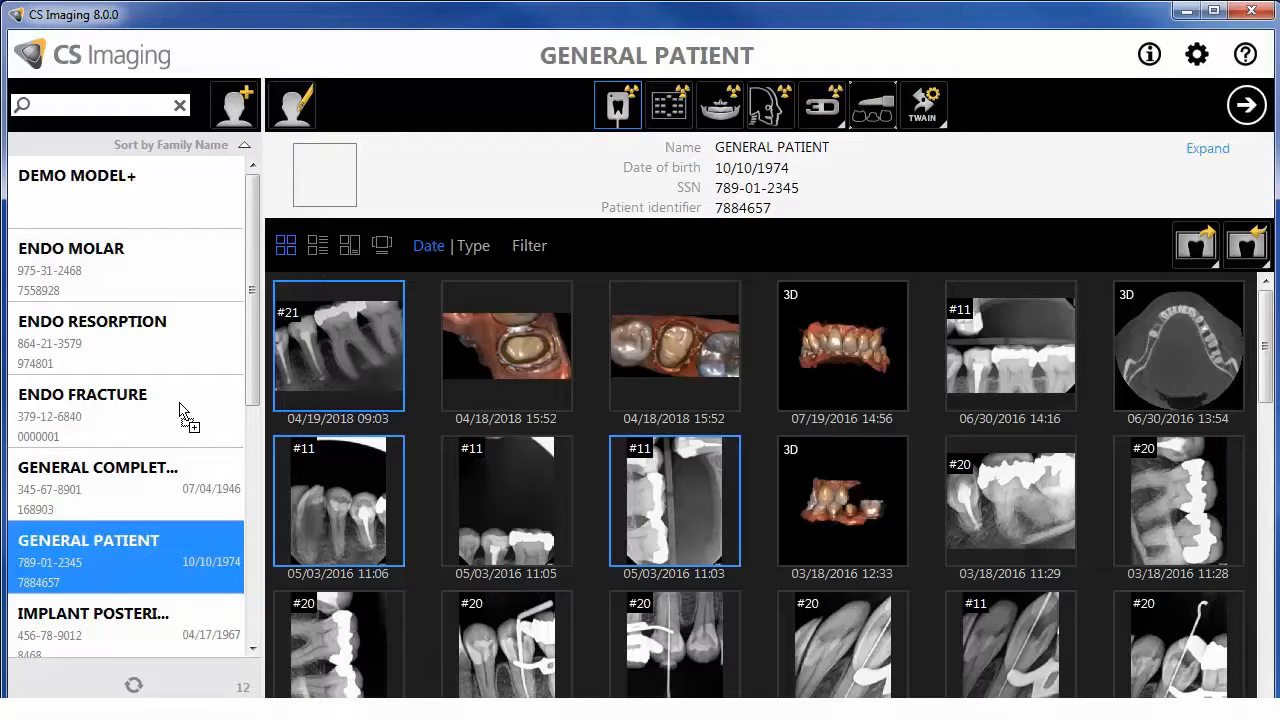
drag(180, 405, 178, 403)
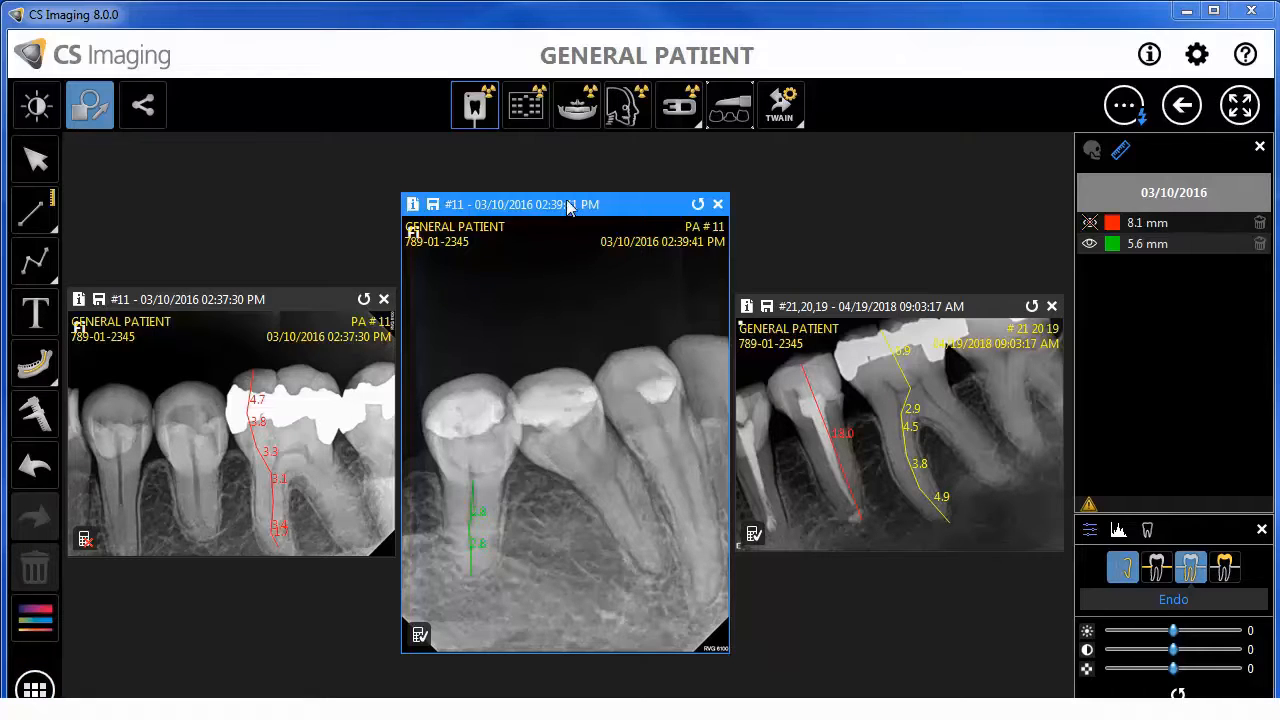
Draw a straight line measurement down the rightmost long root in the 03/10/2016 02:39:41 PM radiograph.
click(38, 215)
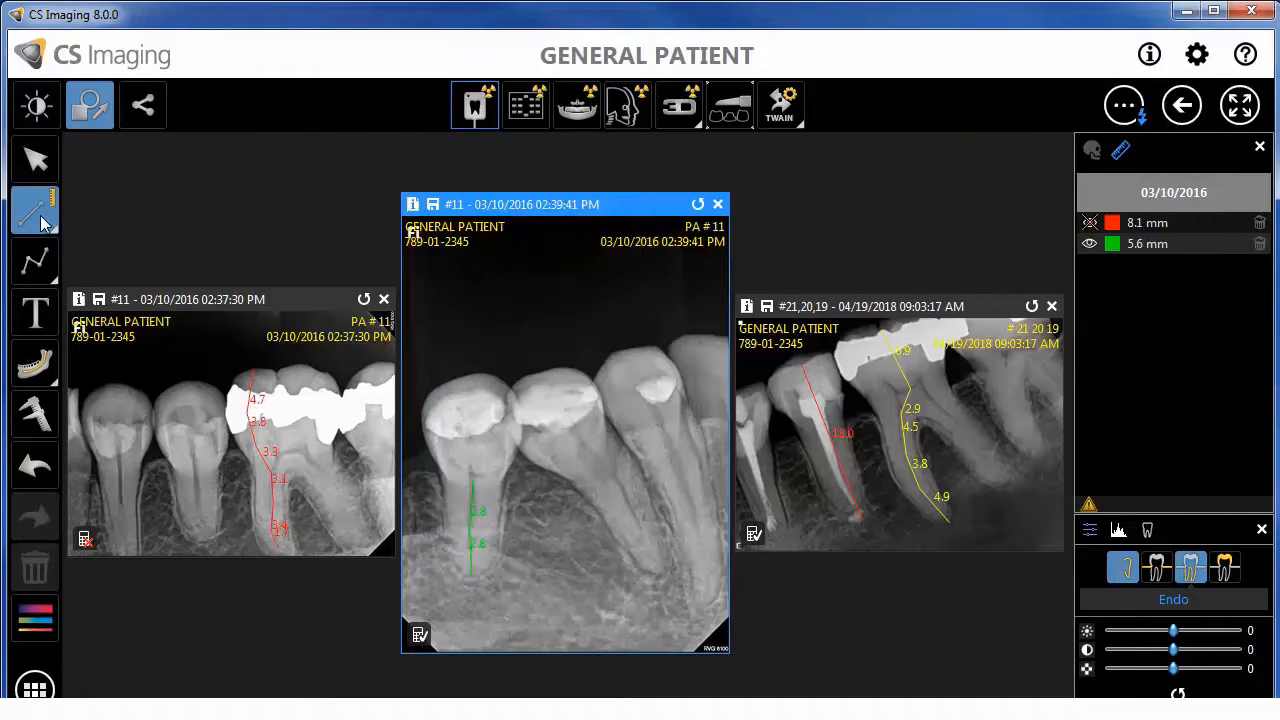
click(663, 430)
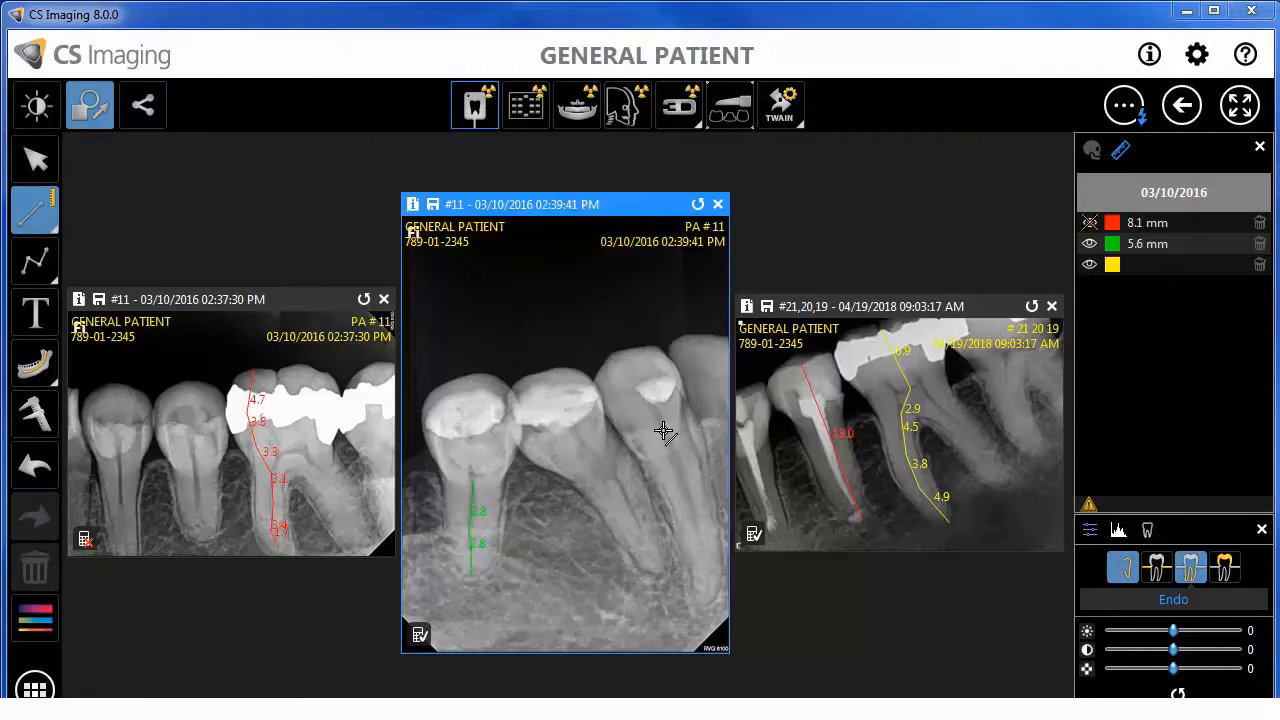
click(716, 592)
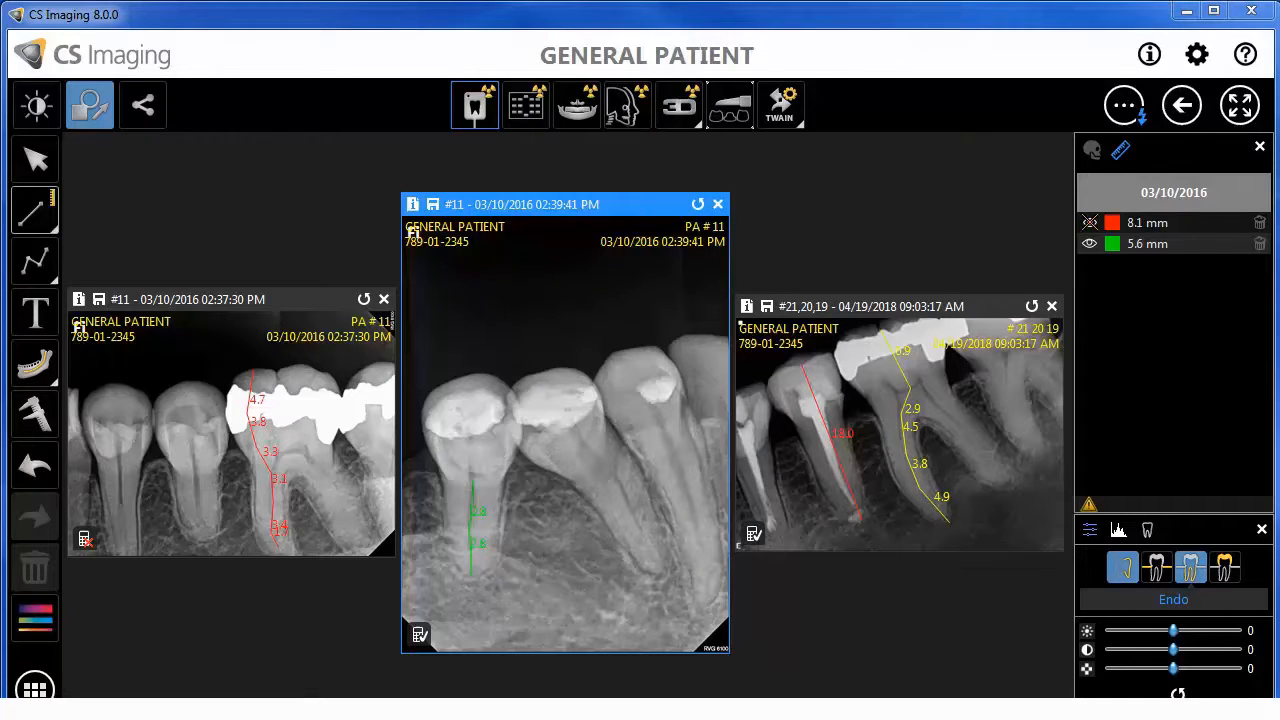
Draw a multi-segment line measurement along the middle tooth's curved root, down to its tip, in the 03/10/2016 02:39:41 PM radiograph.
click(54, 229)
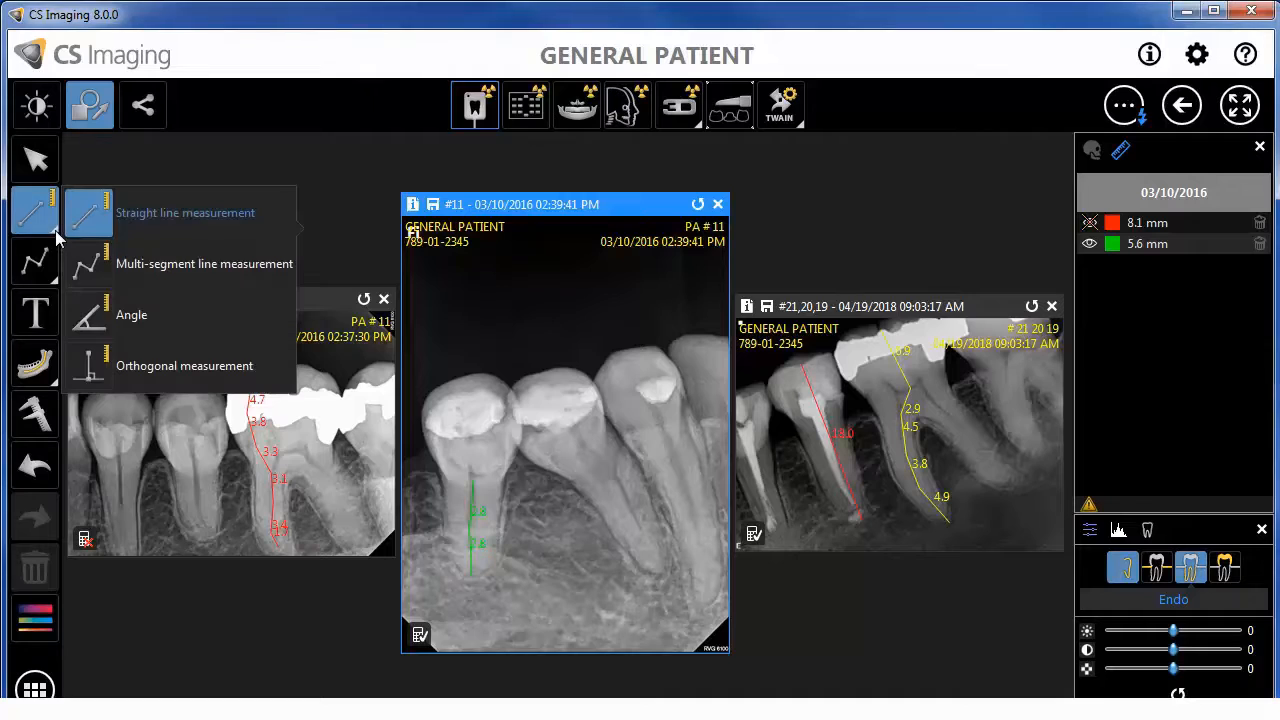
click(118, 265)
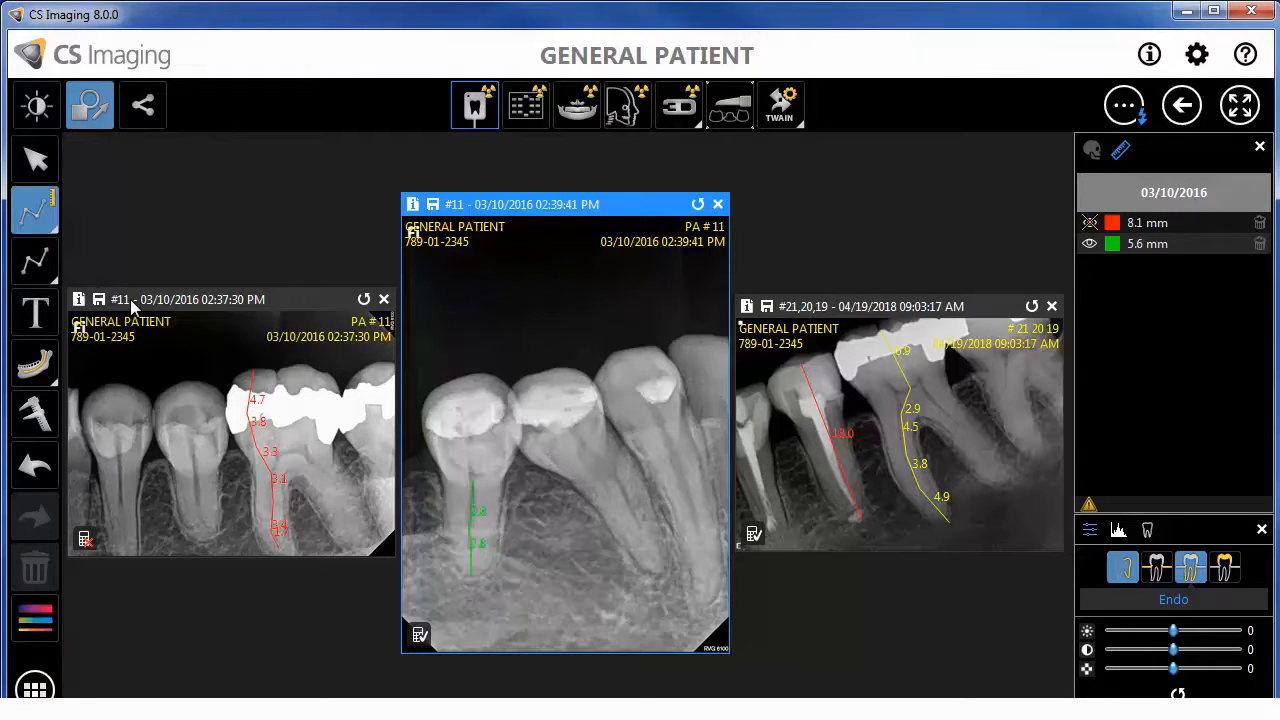
click(598, 458)
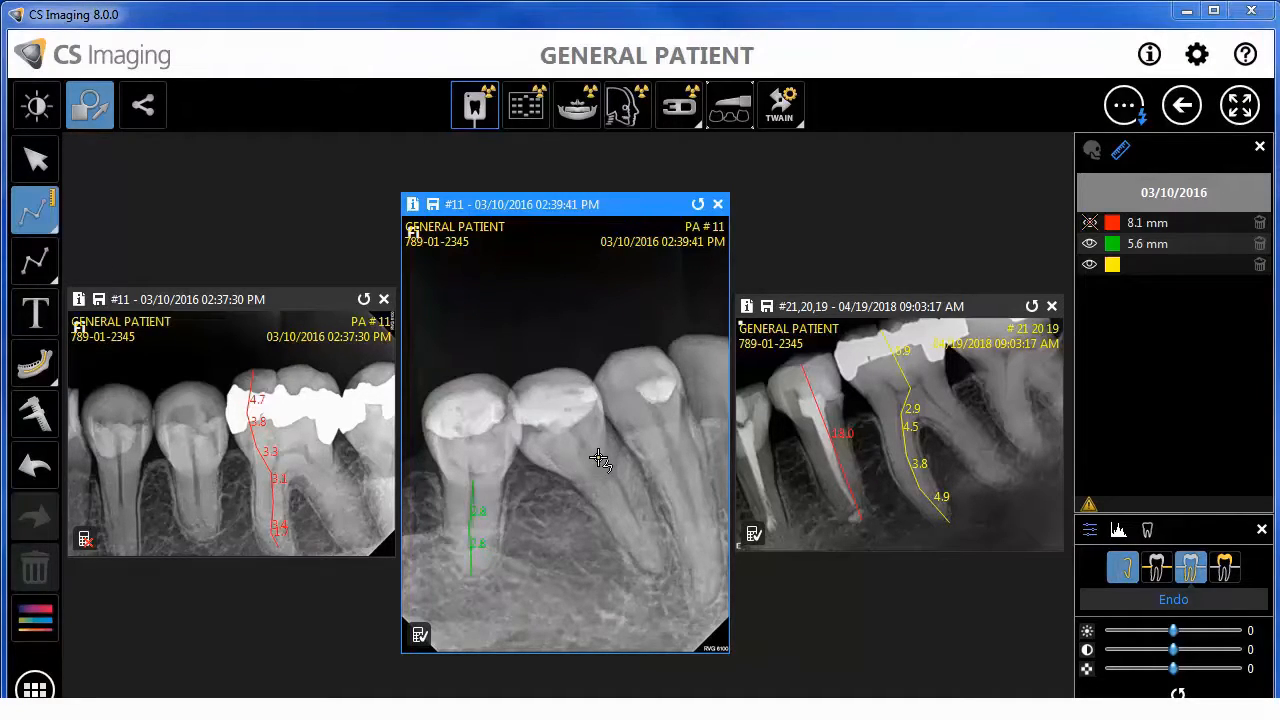
double_click(619, 475)
click(625, 495)
click(640, 522)
click(650, 546)
click(663, 572)
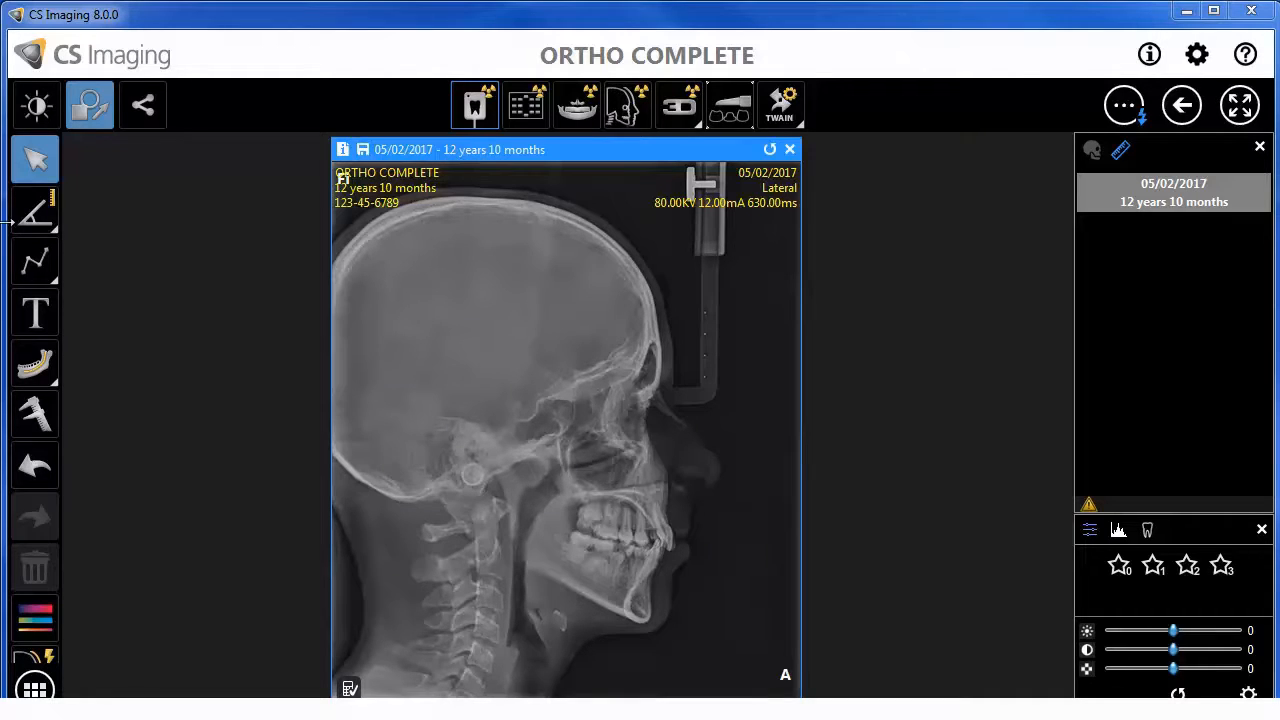
Draw an angle measurement of about 47° from the chin to the midface, with its vertex at the ear marker in the lateral image.
click(38, 216)
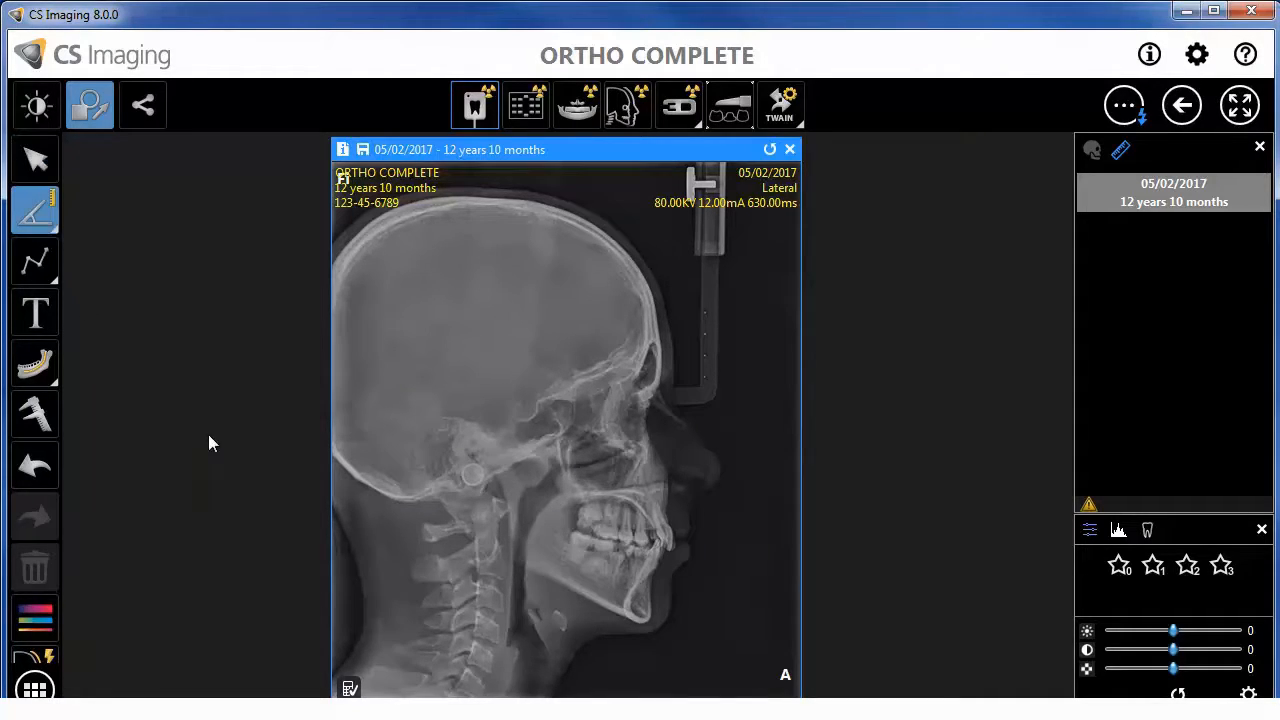
click(648, 624)
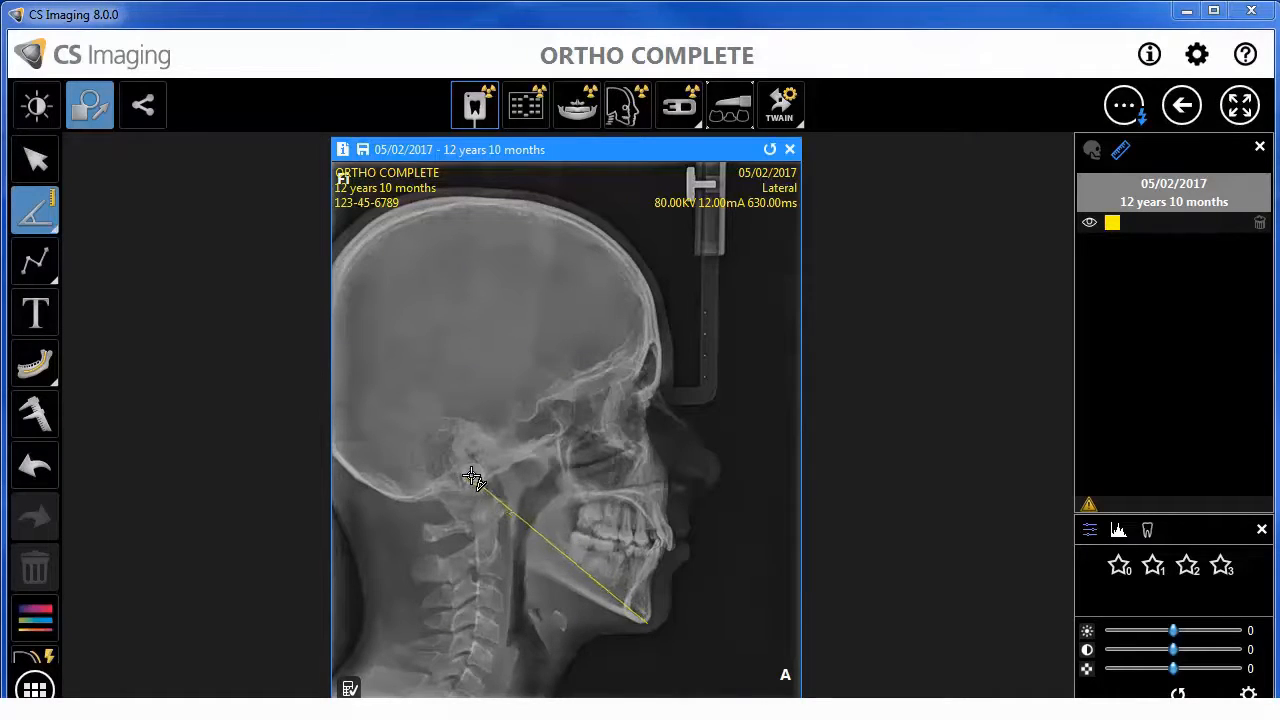
click(473, 478)
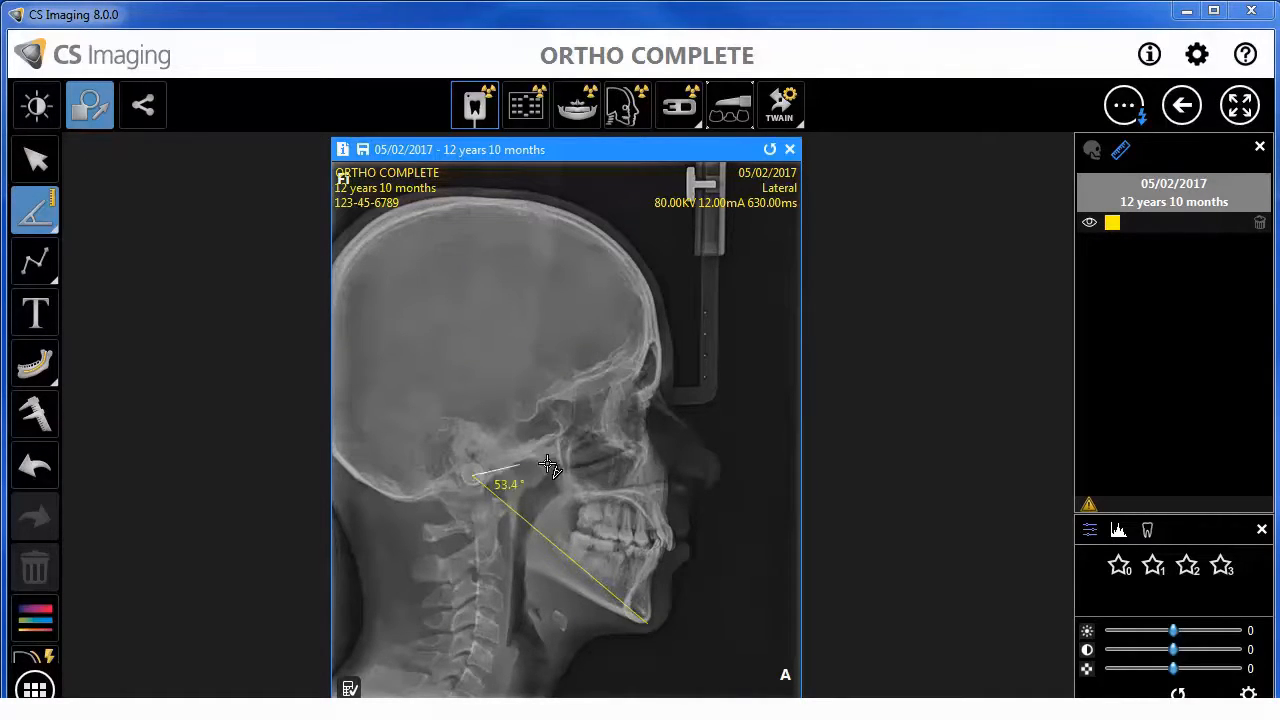
click(643, 458)
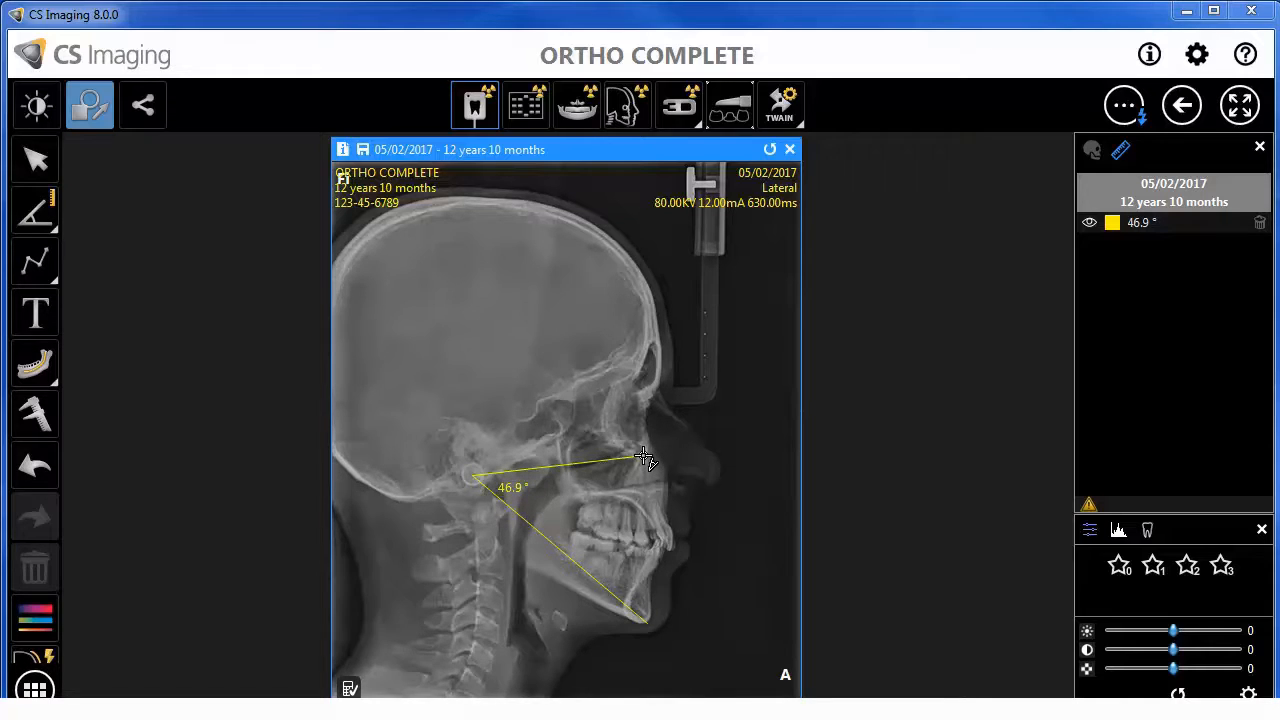
Select the angle measurement and shift its midface endpoint slightly toward the back of the head.
click(36, 160)
click(636, 457)
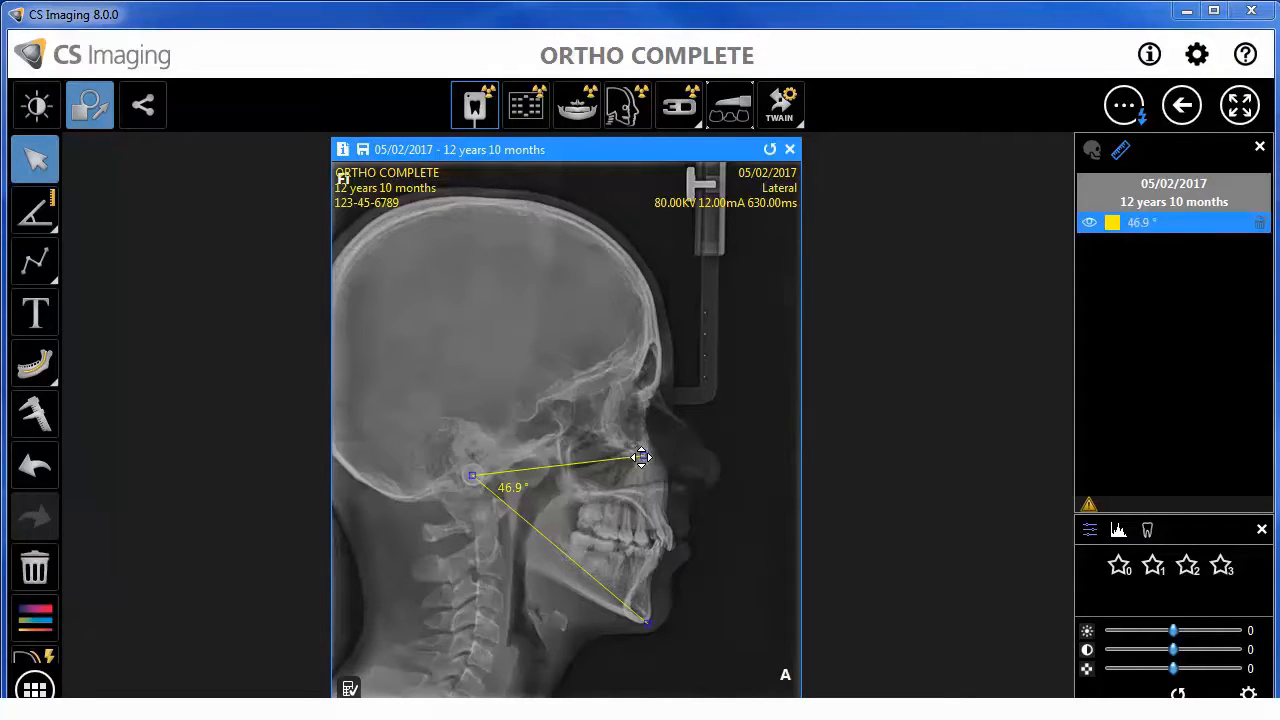
mouse_move(644, 456)
mouse_down()
mouse_move(612, 452)
mouse_move(632, 424)
mouse_move(620, 444)
mouse_move(636, 456)
mouse_up()
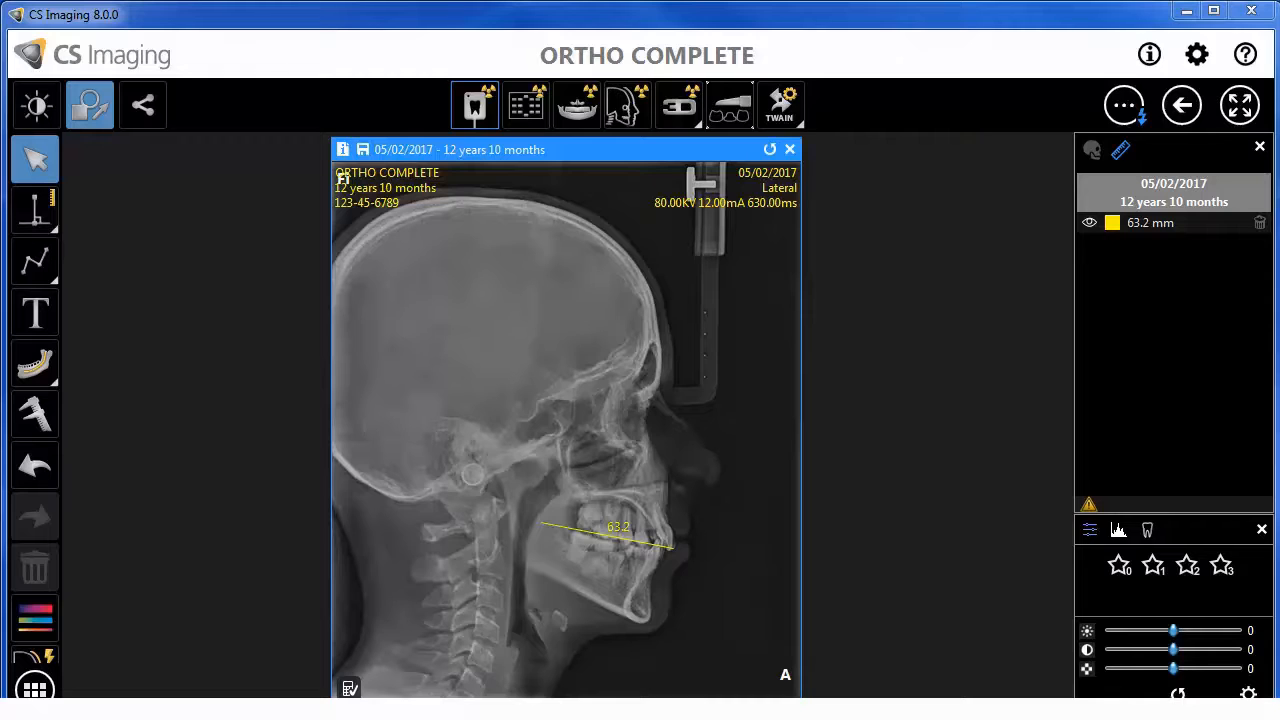
Draw a perpendicular measurement upward from the back end of the line running across the bite in the lateral image.
click(35, 210)
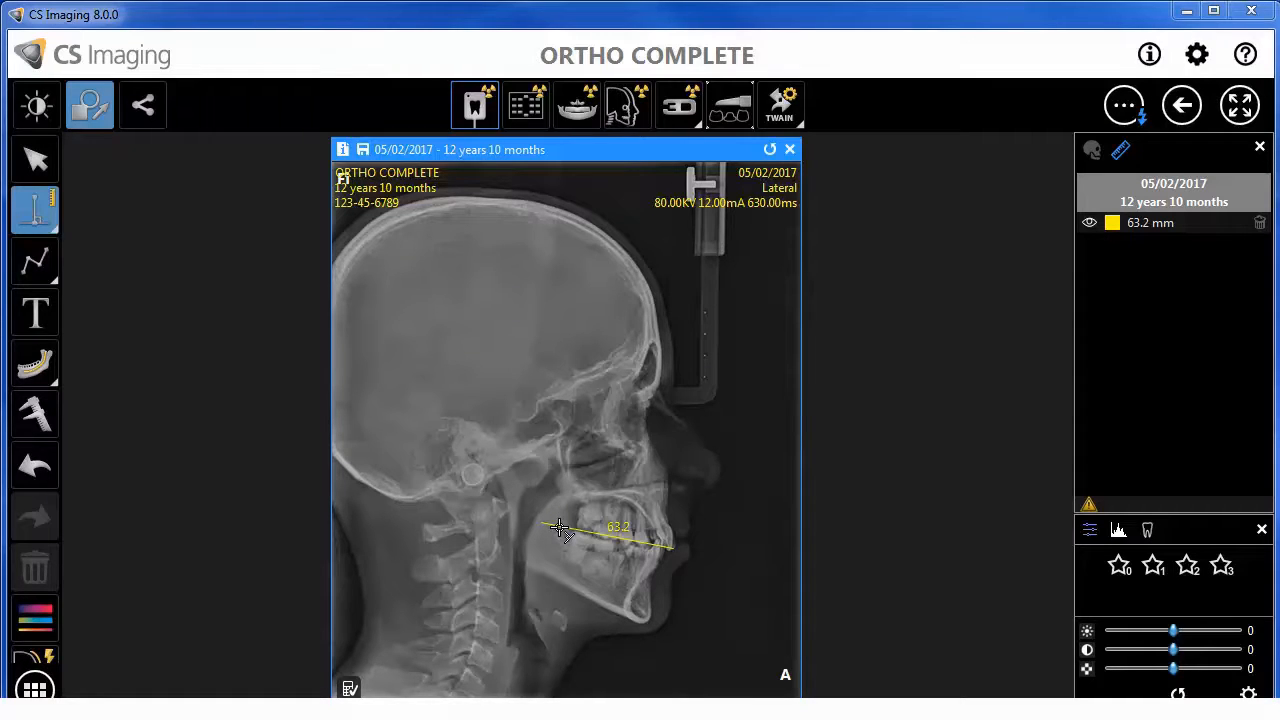
mouse_move(558, 527)
mouse_down()
mouse_move(563, 448)
mouse_move(565, 482)
mouse_move(580, 474)
mouse_move(598, 488)
mouse_move(578, 481)
mouse_move(582, 499)
mouse_move(585, 442)
mouse_move(556, 457)
mouse_up()
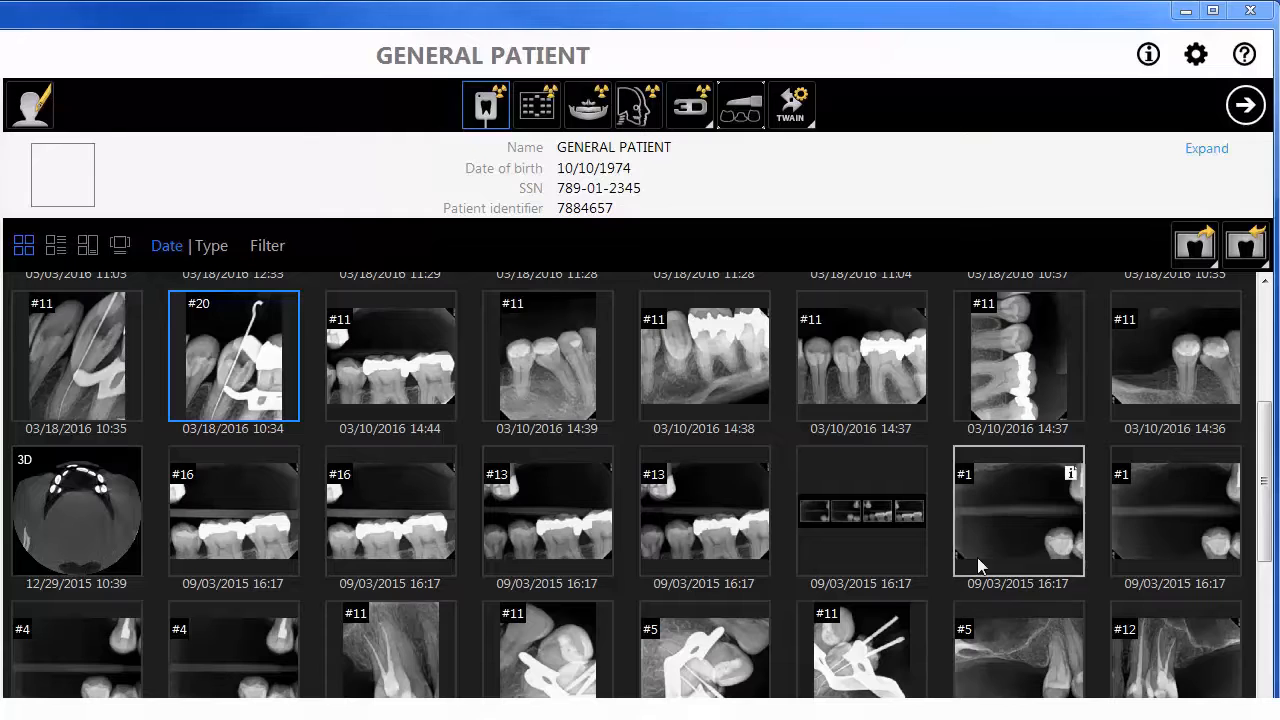
Select the 09/23/2014 14:21 and 09/23/2014 14:57 images along with no others and open them in the workspace.
scroll(873, 397, down, 3)
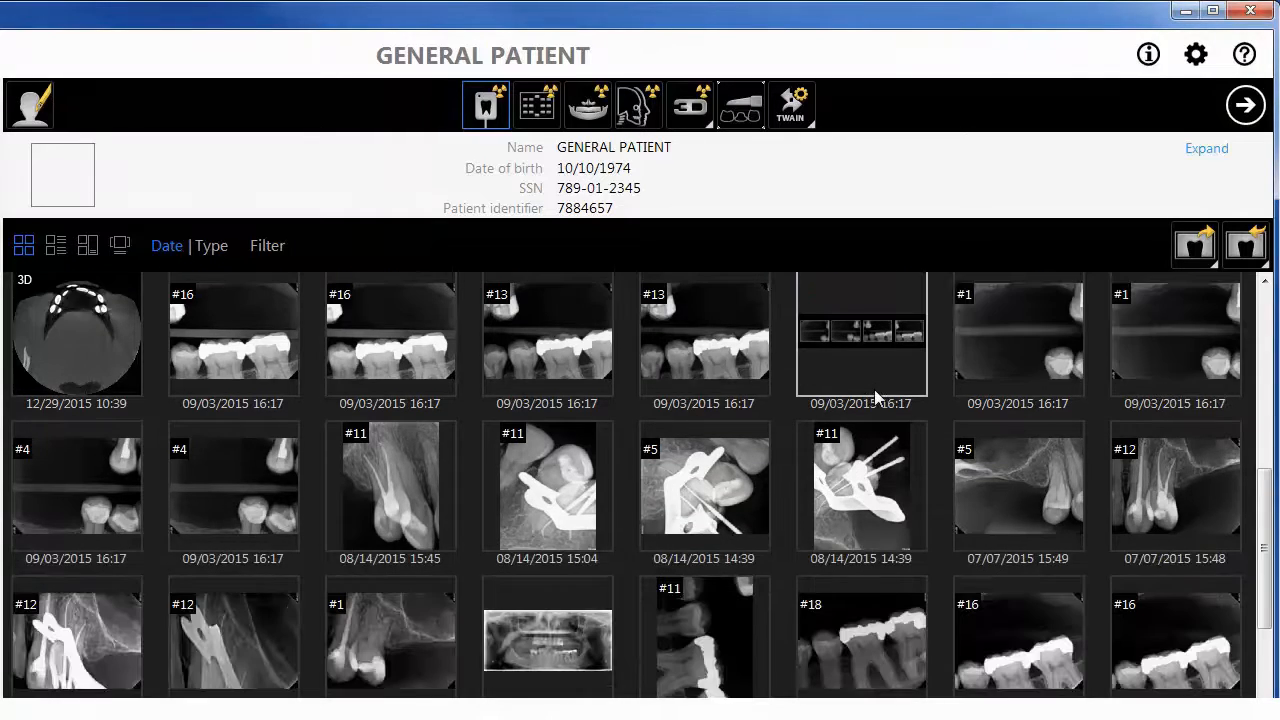
click(888, 488)
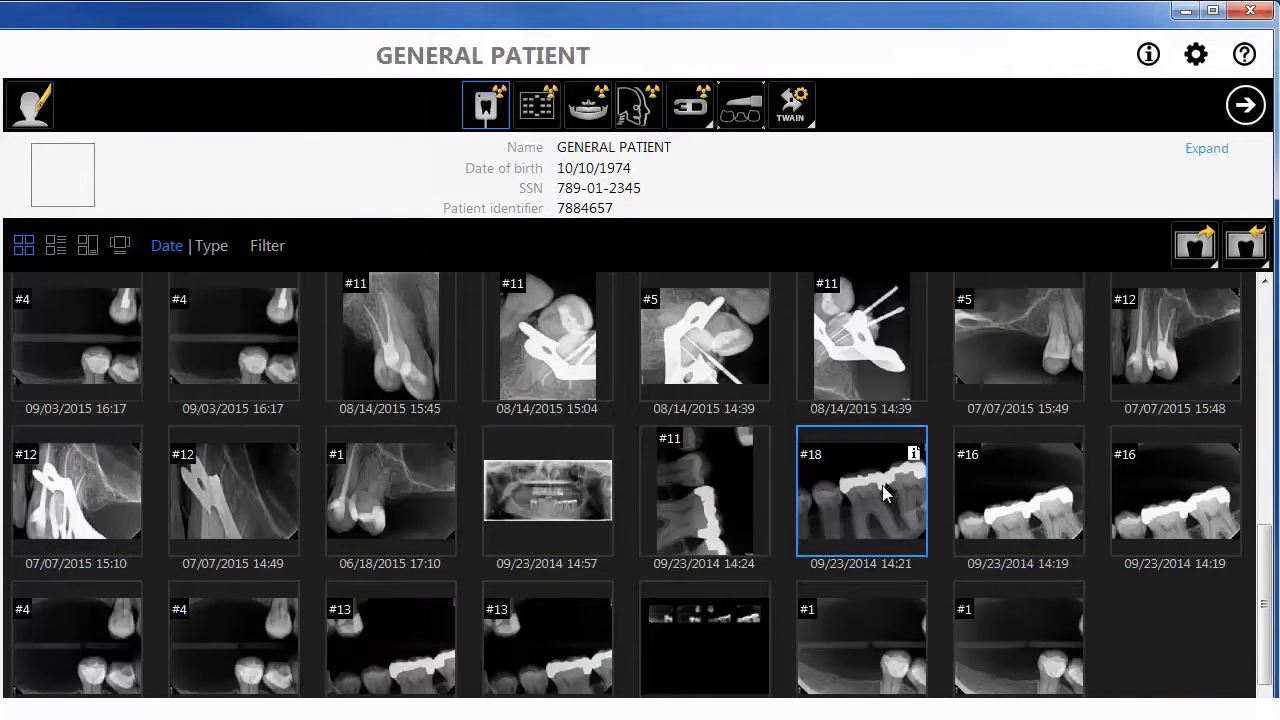
ctrl+click(573, 496)
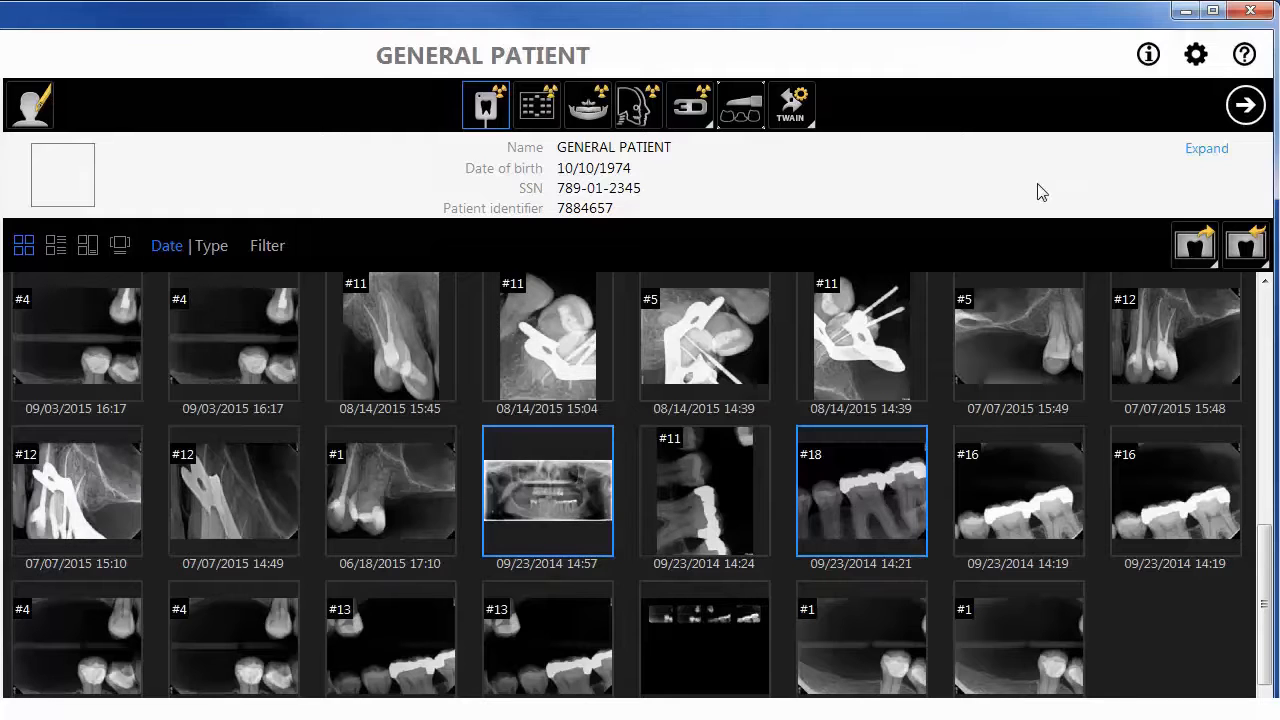
click(1245, 104)
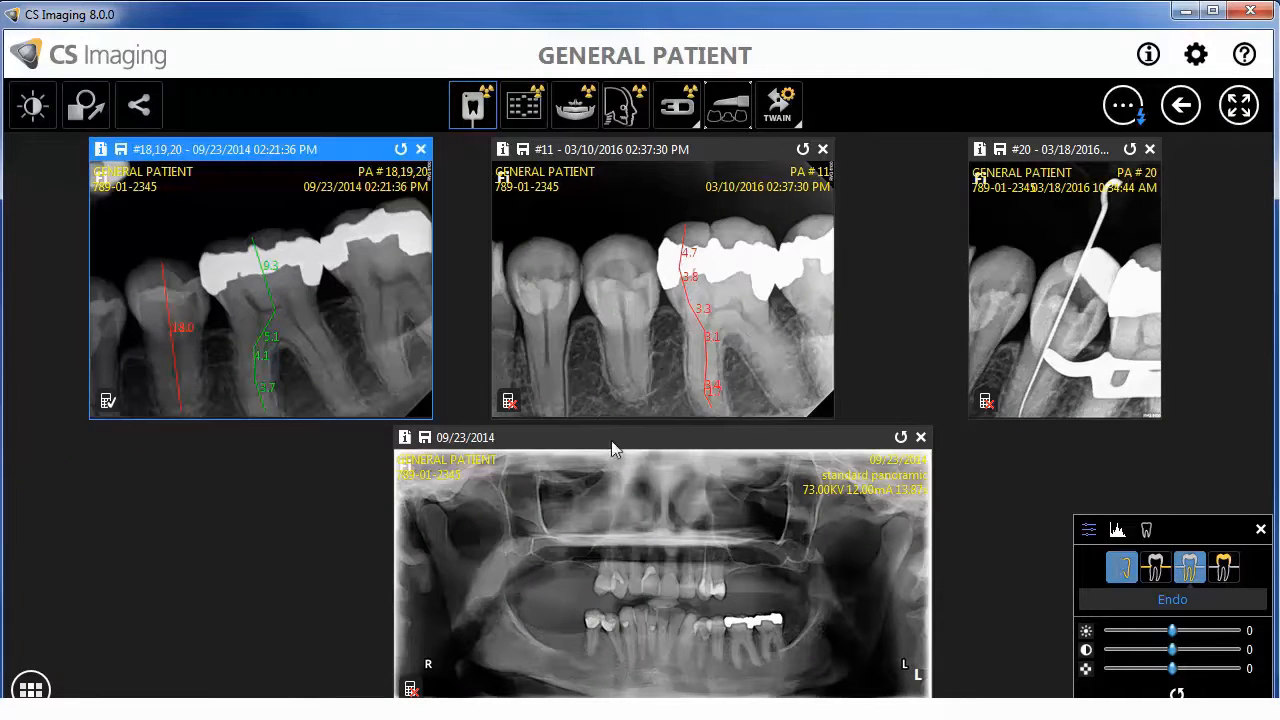
Select the three periapical radiographs together, try another filter and a brightness increase, and return them to Endo with brightness reset.
ctrl+click(621, 216)
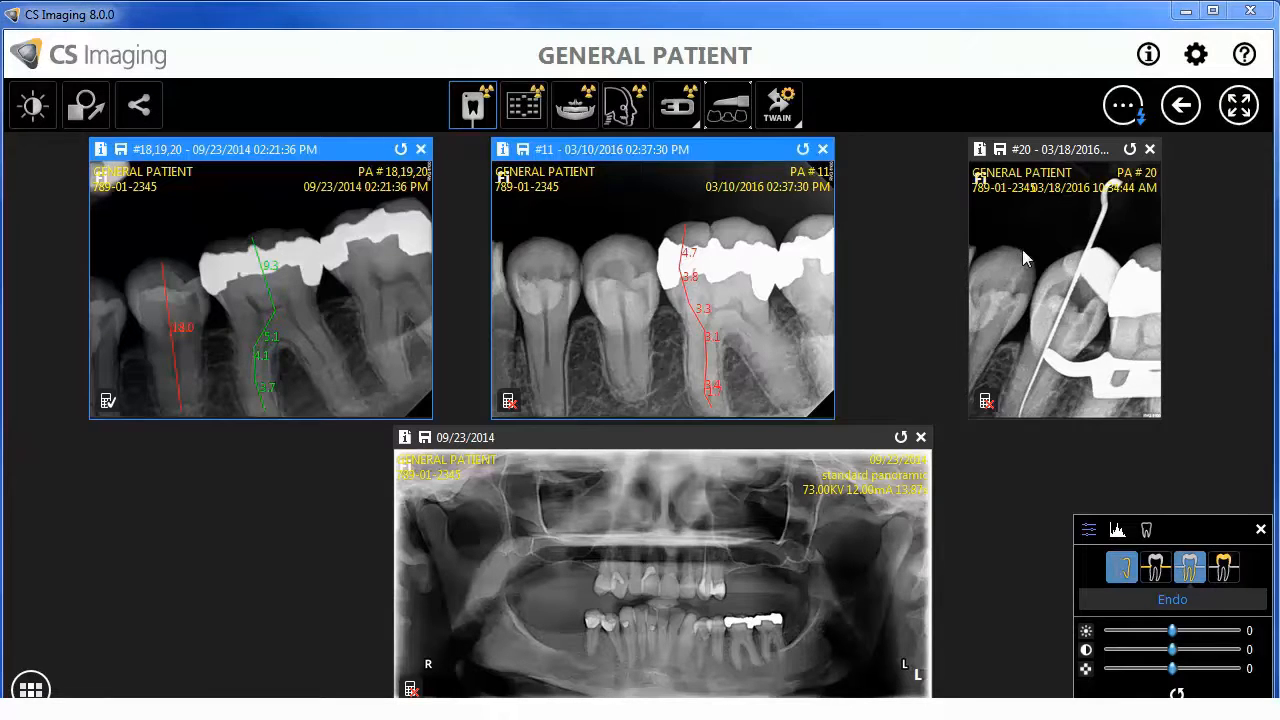
click(1156, 569)
click(1189, 570)
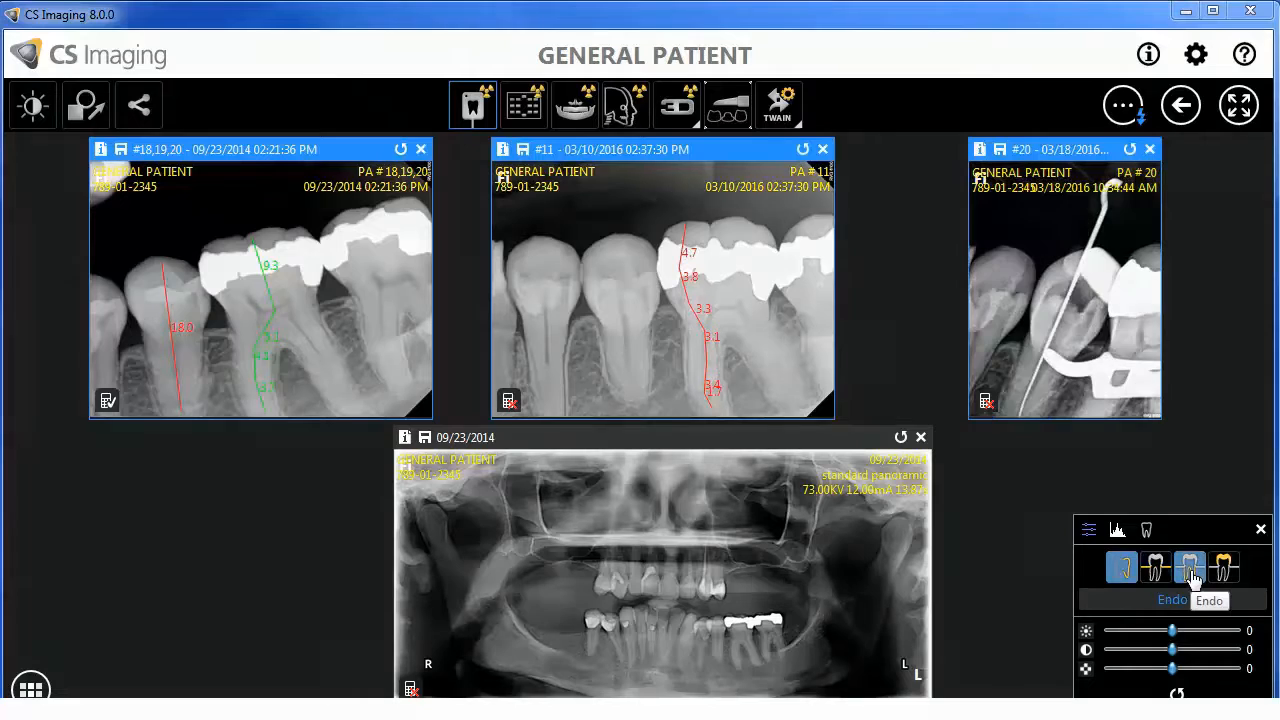
drag(1173, 631, 1198, 632)
click(1177, 693)
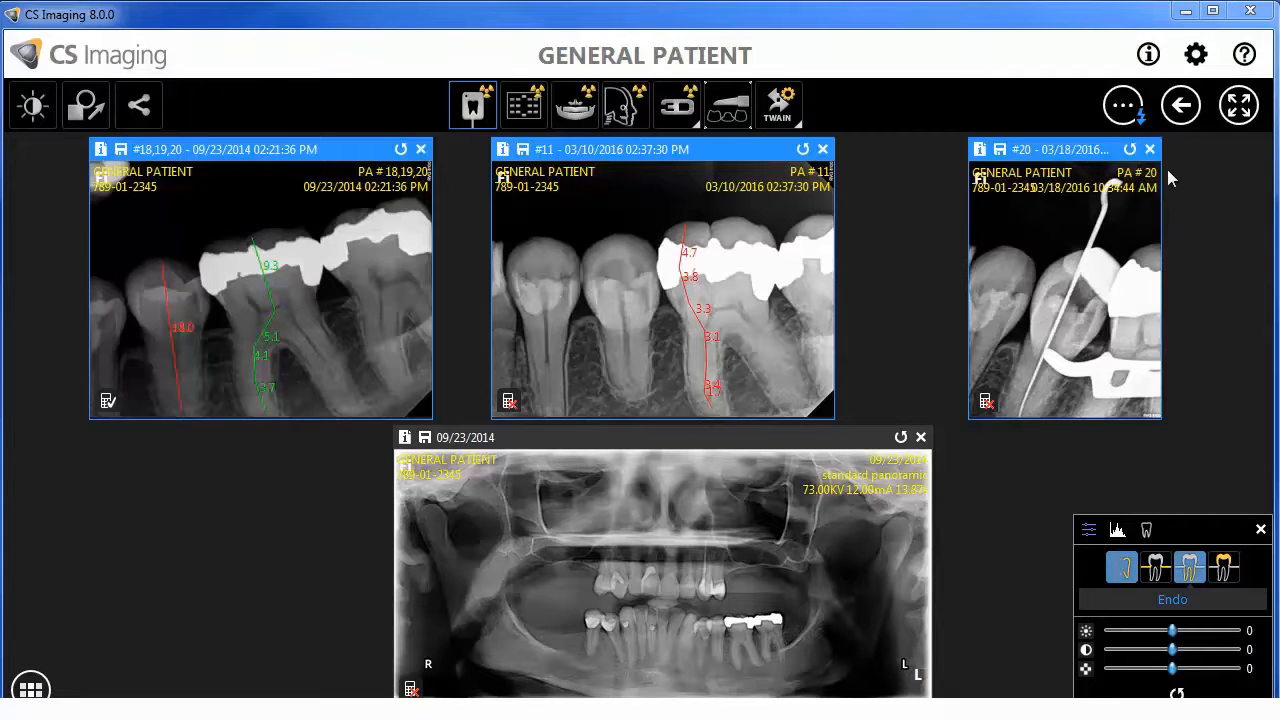
Show the measurements window and toggle the selection of the #20 and #11 radiographs to change which images' measurements are listed.
click(1120, 110)
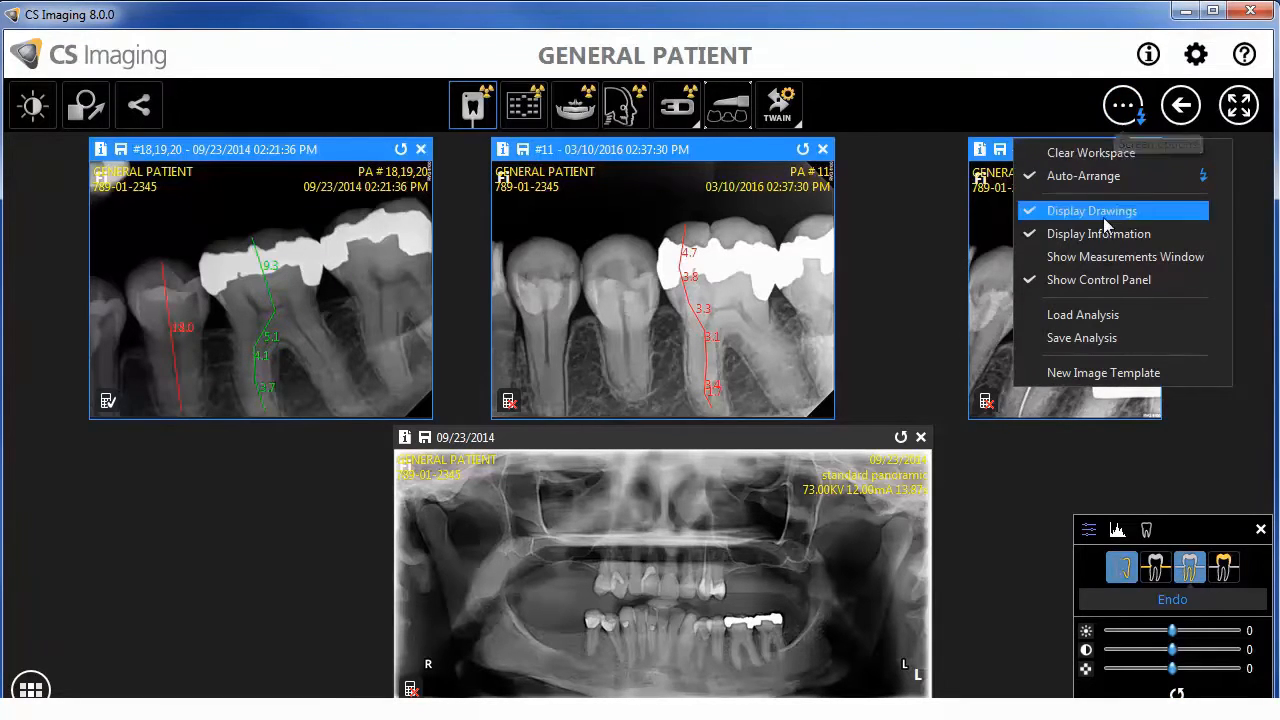
click(1110, 260)
ctrl+click(931, 256)
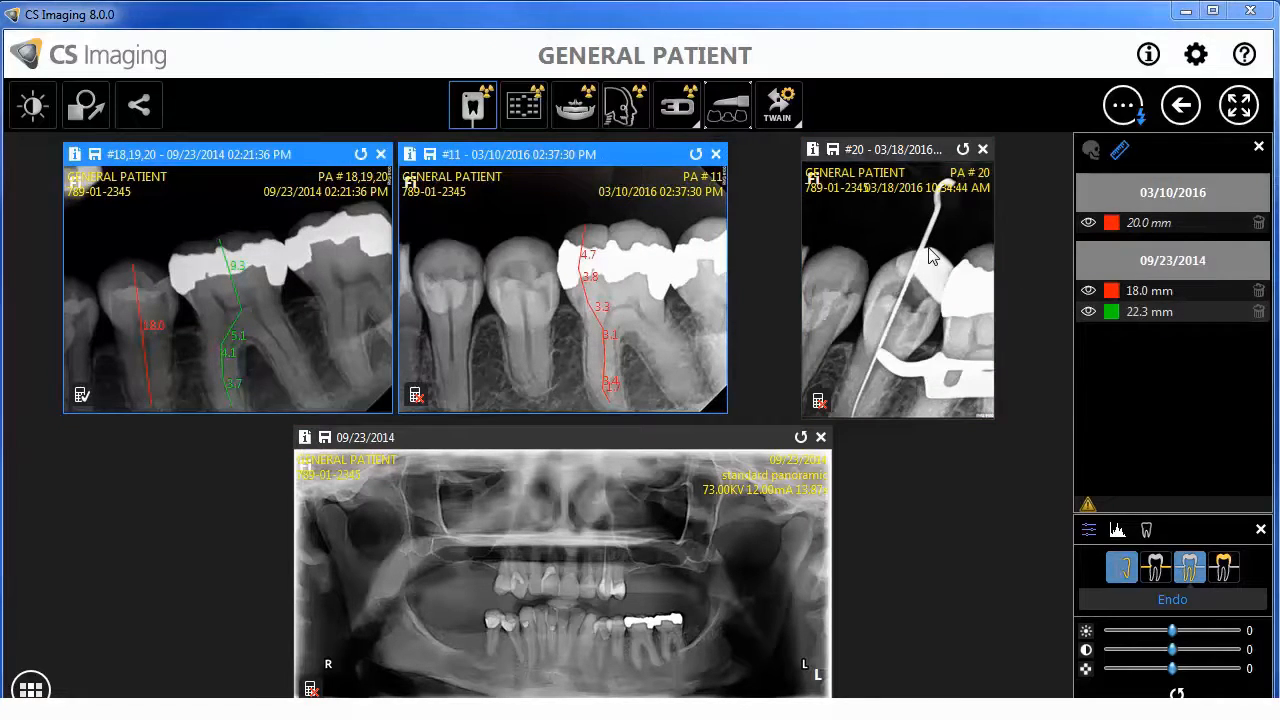
ctrl+click(660, 256)
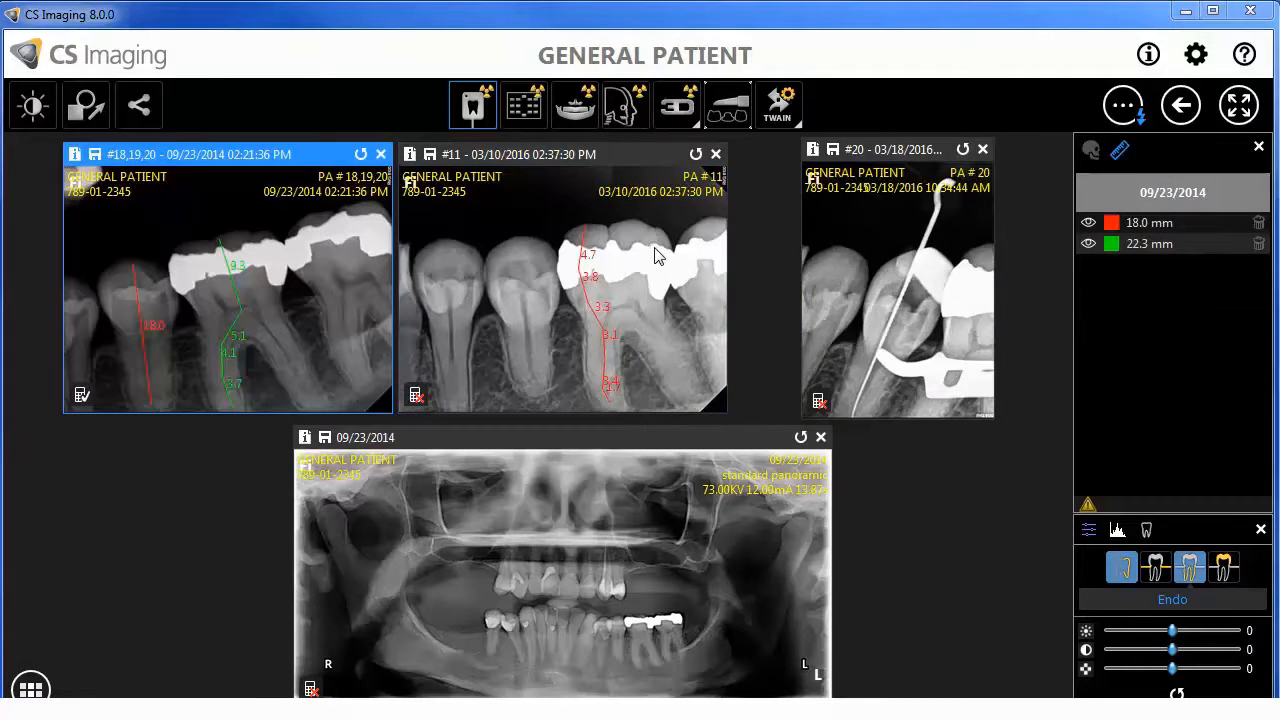
ctrl+click(656, 256)
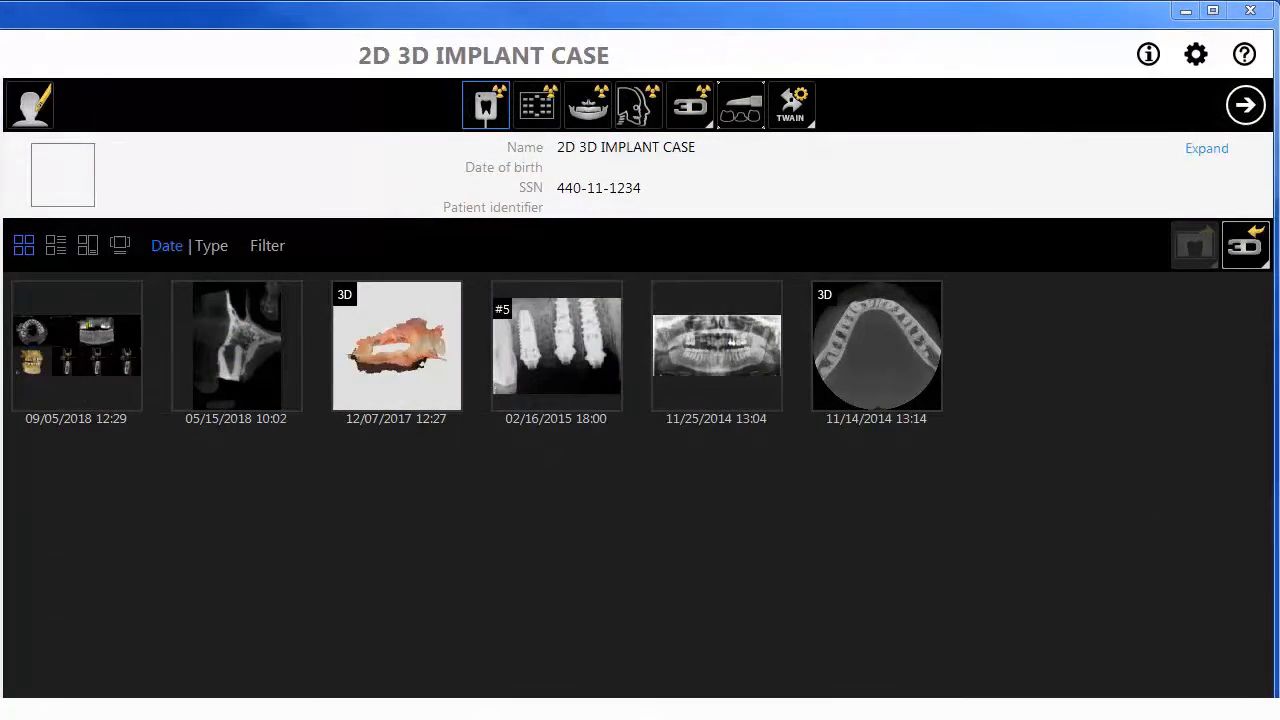
Select the 12/07/2017, 02/16/2015, 11/25/2014 and 11/14/2014 images of the 2D 3D IMPLANT CASE patient and open them together in the workspace.
click(405, 381)
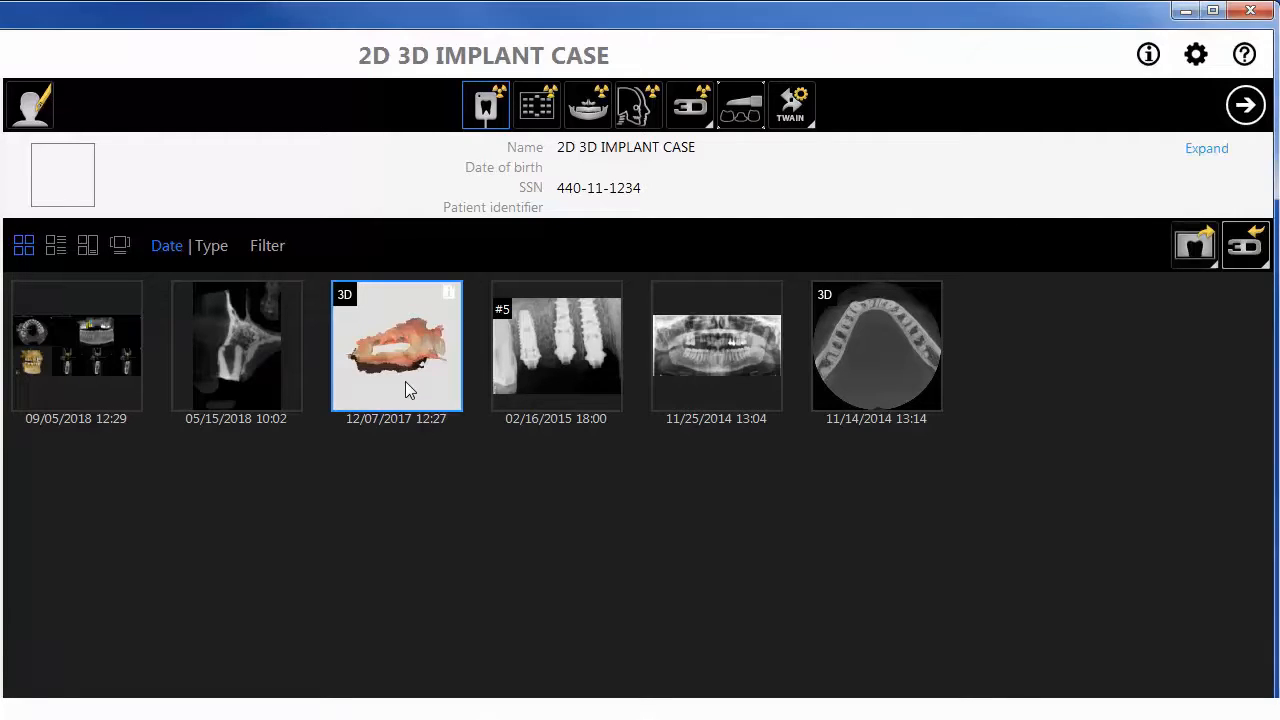
ctrl+click(580, 390)
ctrl+click(667, 386)
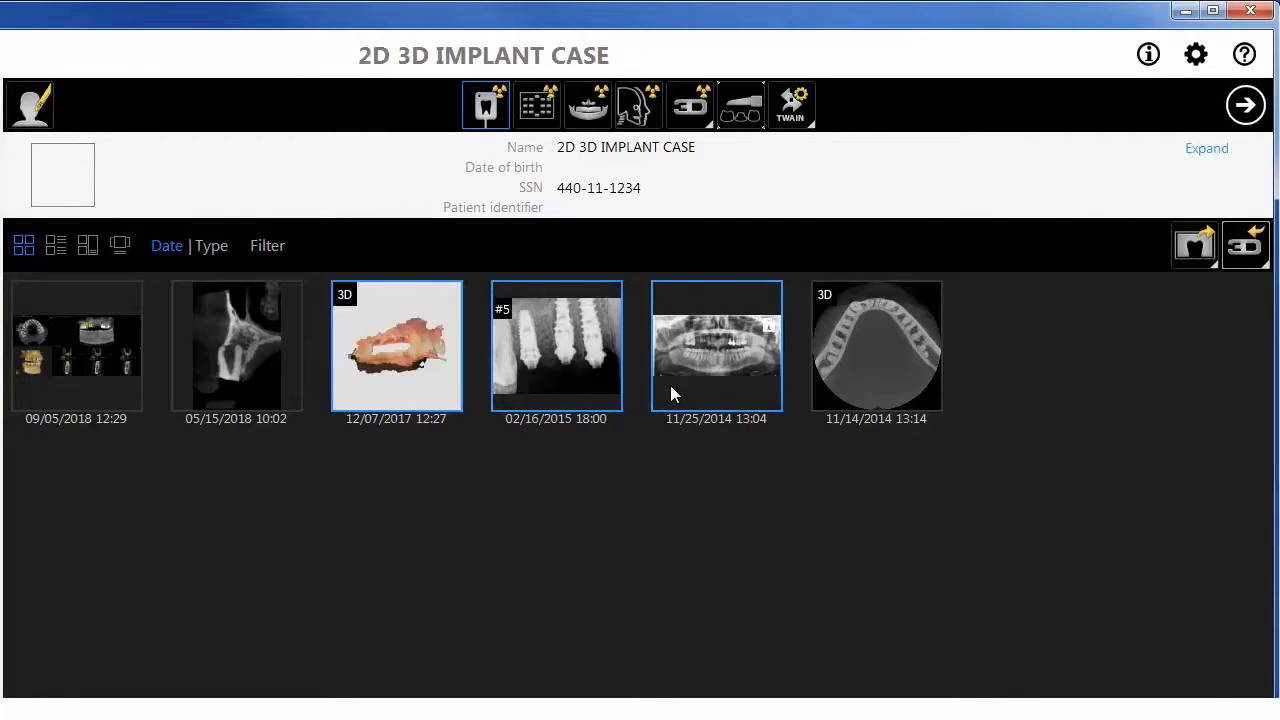
ctrl+click(847, 383)
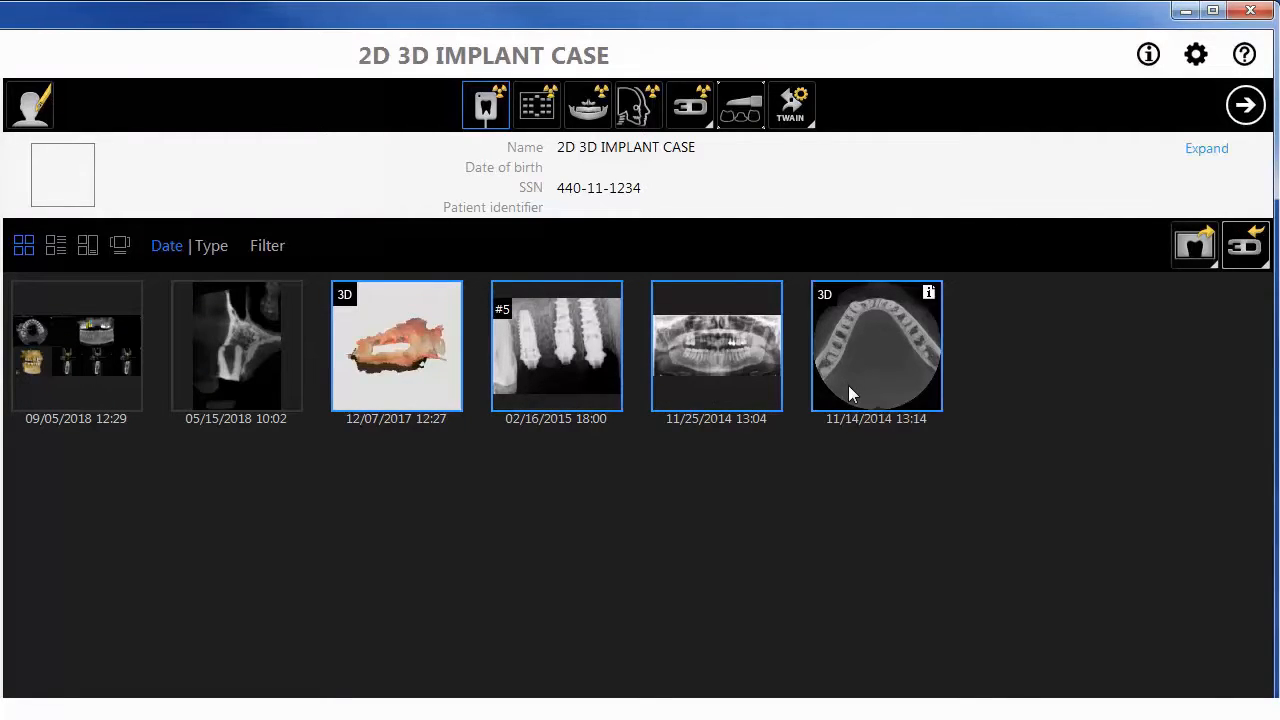
click(1246, 107)
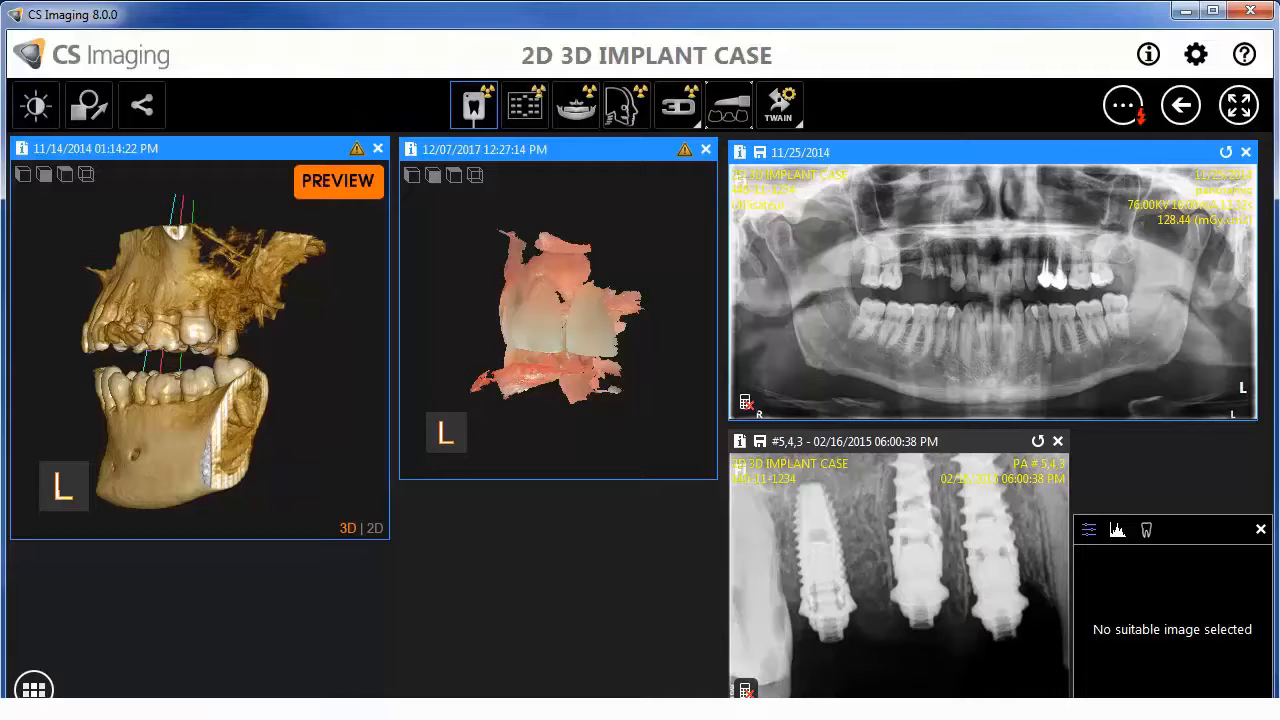
Rotate the 11/14/2014 3D volume to a right-anterior view and switch the 12/07/2017 scan to its anterior view.
click(136, 407)
drag(136, 407, 392, 415)
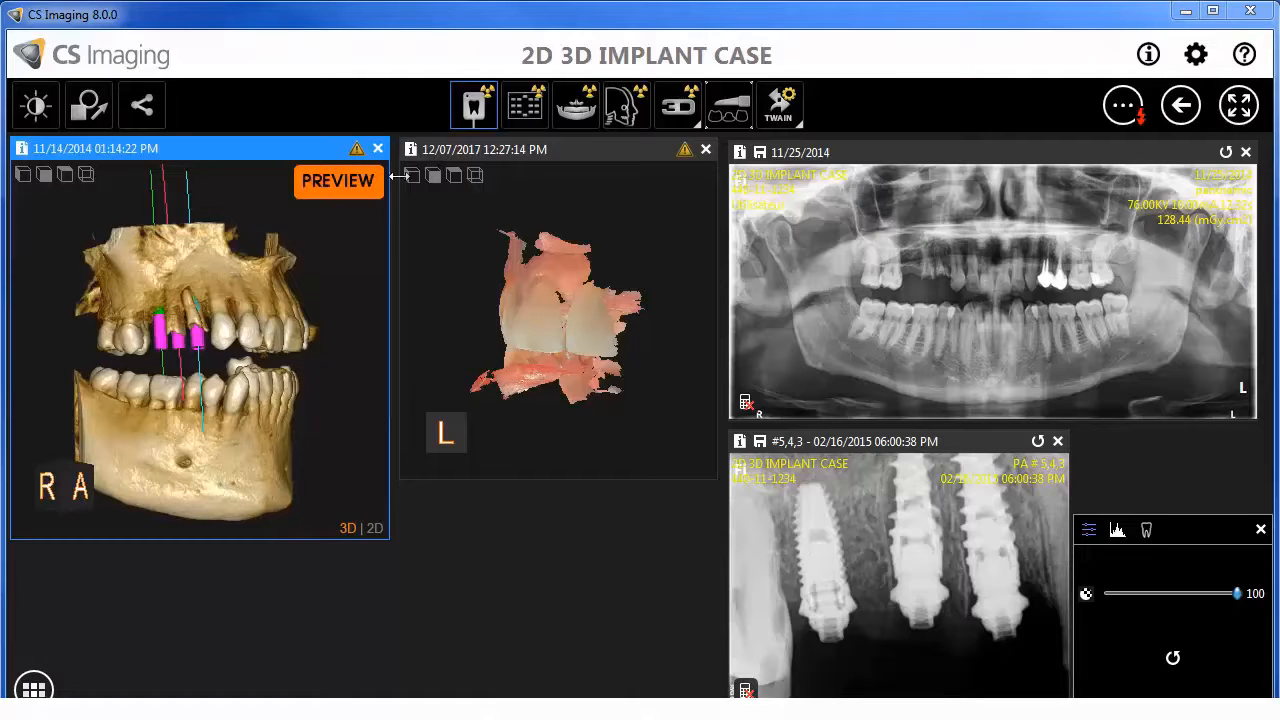
click(411, 182)
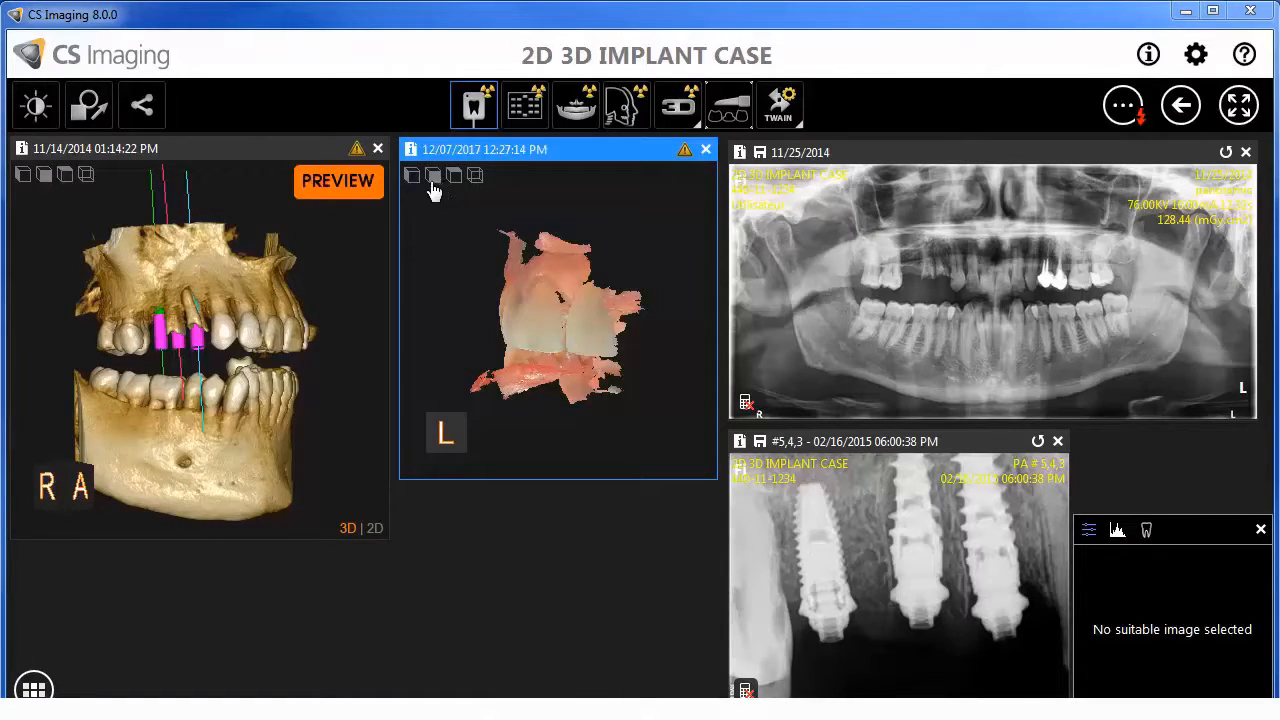
click(433, 184)
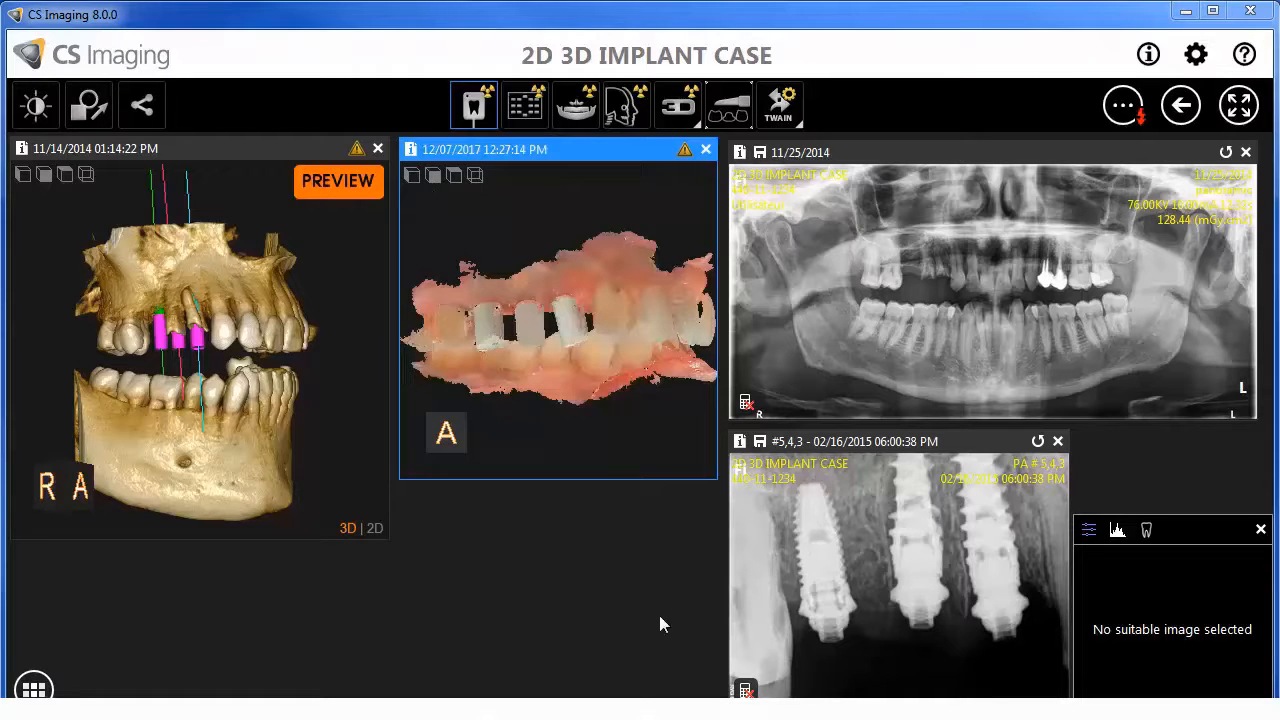
Lower the opacity of the 11/14/2014 3D volume to 56 and reset it to the default.
click(288, 497)
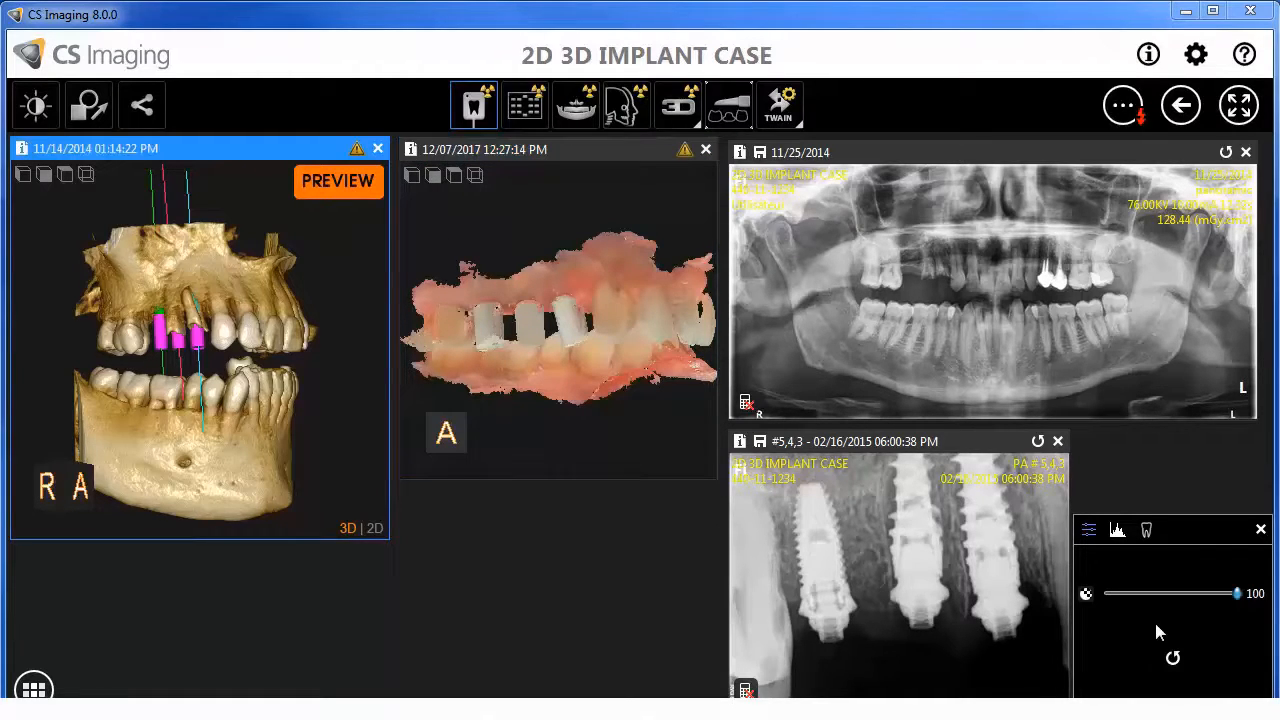
drag(1233, 612, 1184, 613)
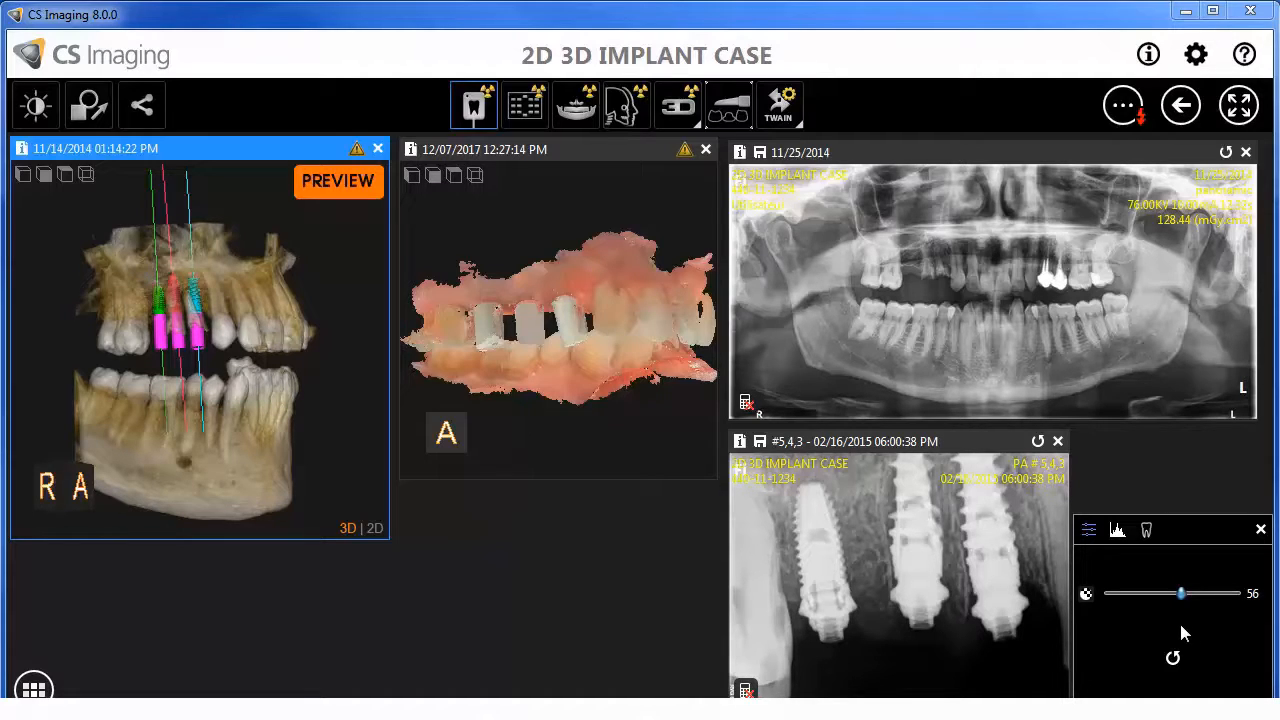
click(1174, 658)
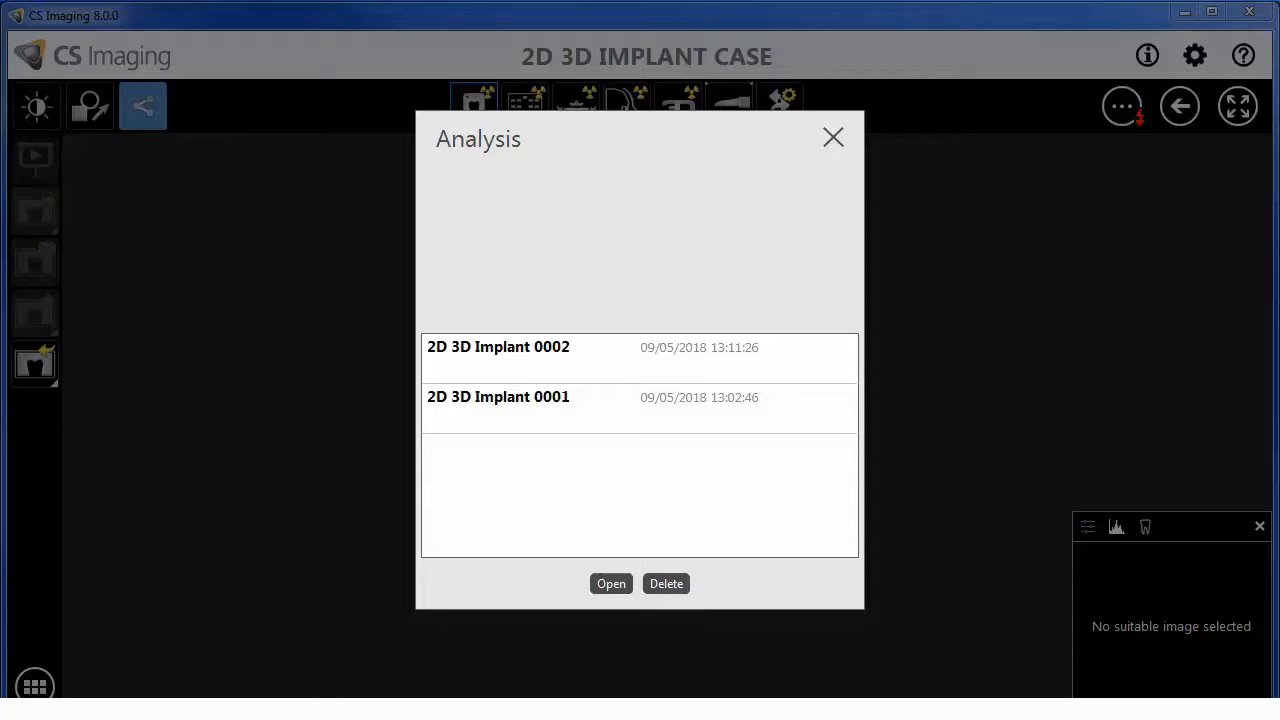
Load the saved analysis 2D 3D Implant 0002.
click(557, 387)
click(558, 371)
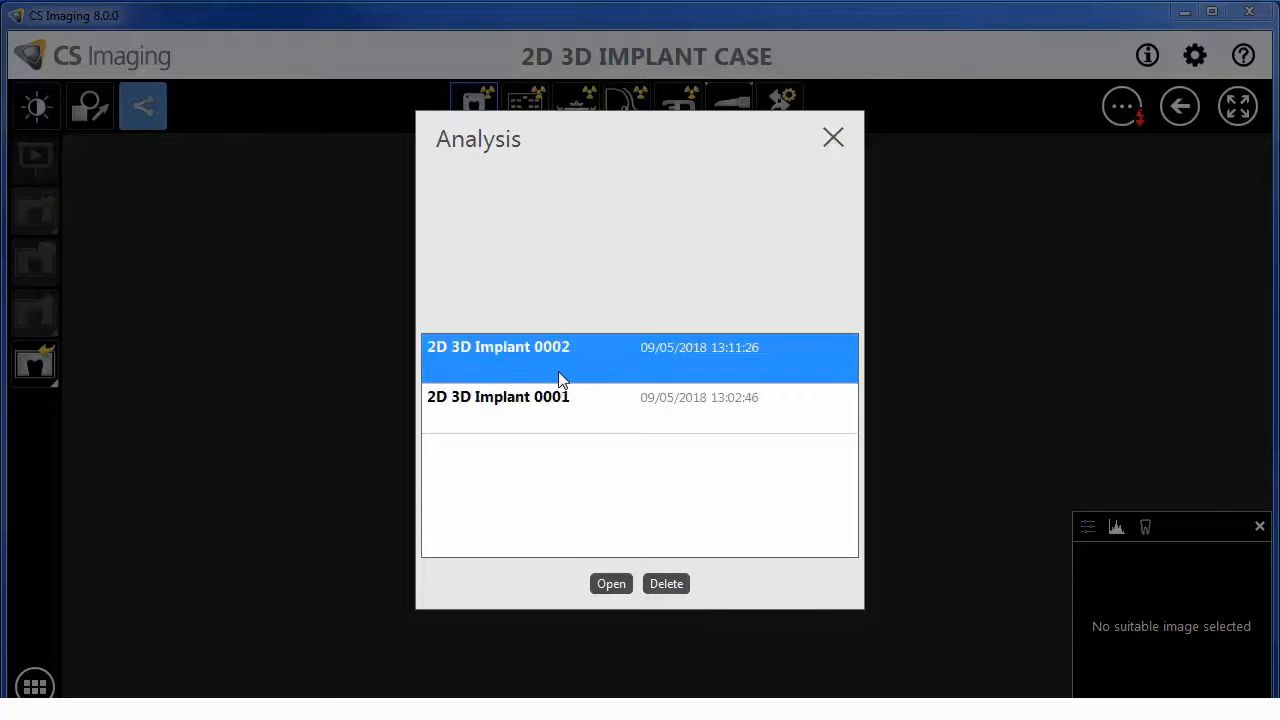
click(622, 590)
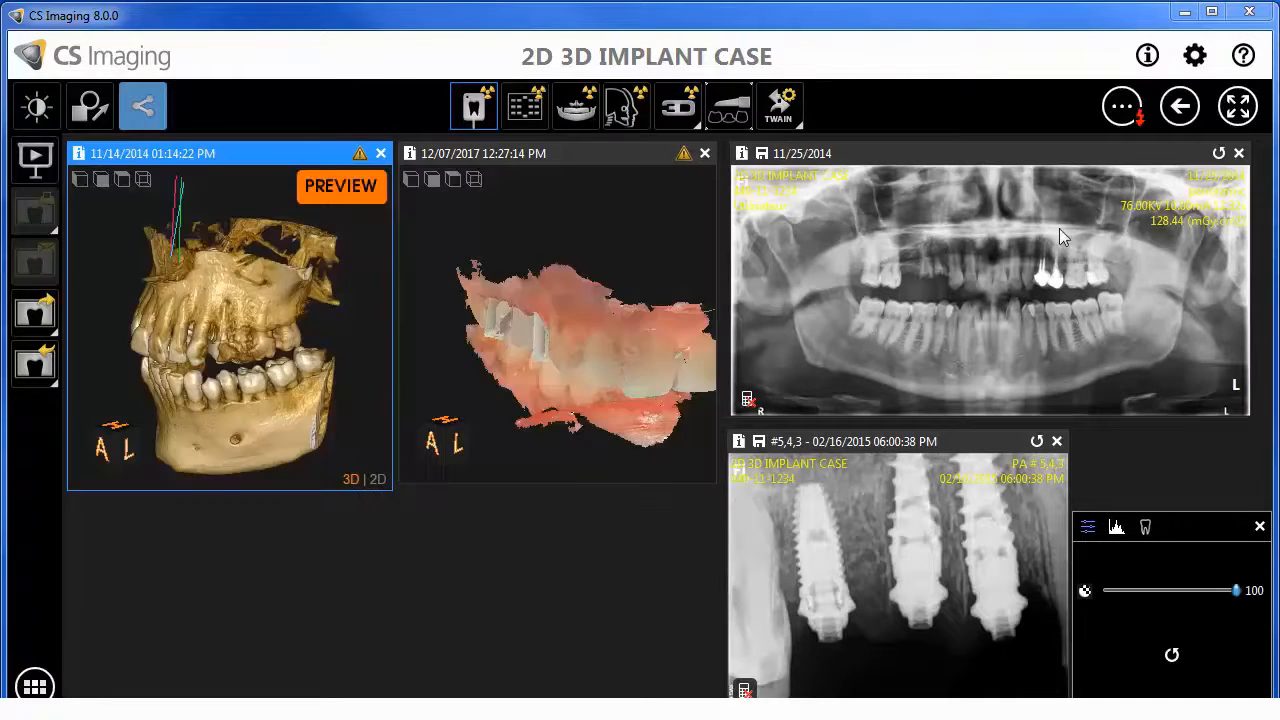
Start saving the current image layout as an analysis and open the list of available titles.
click(1120, 108)
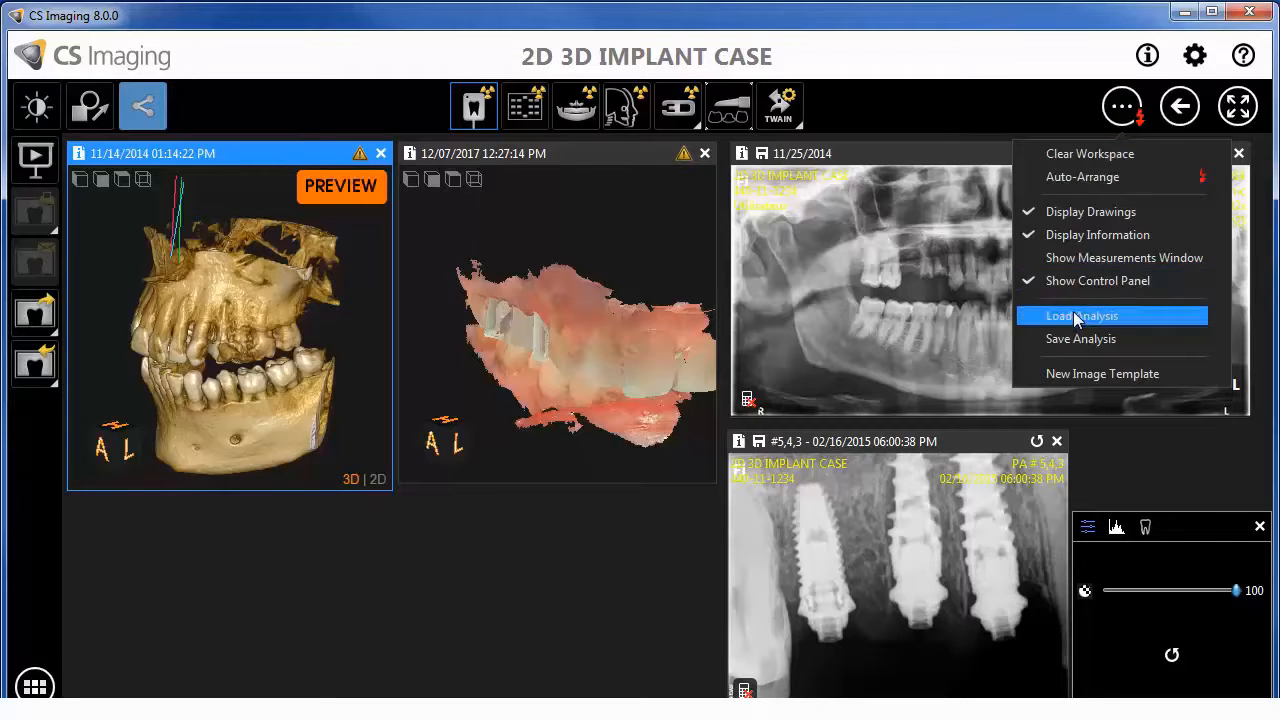
click(1148, 354)
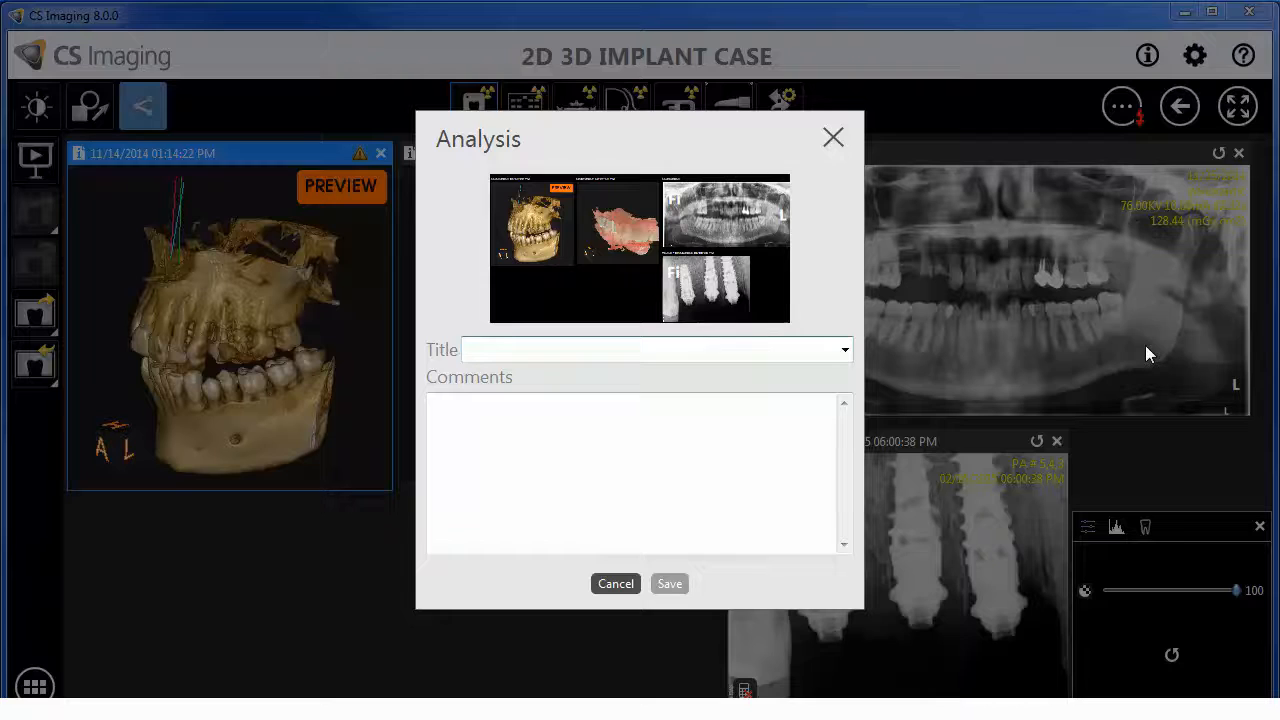
click(845, 352)
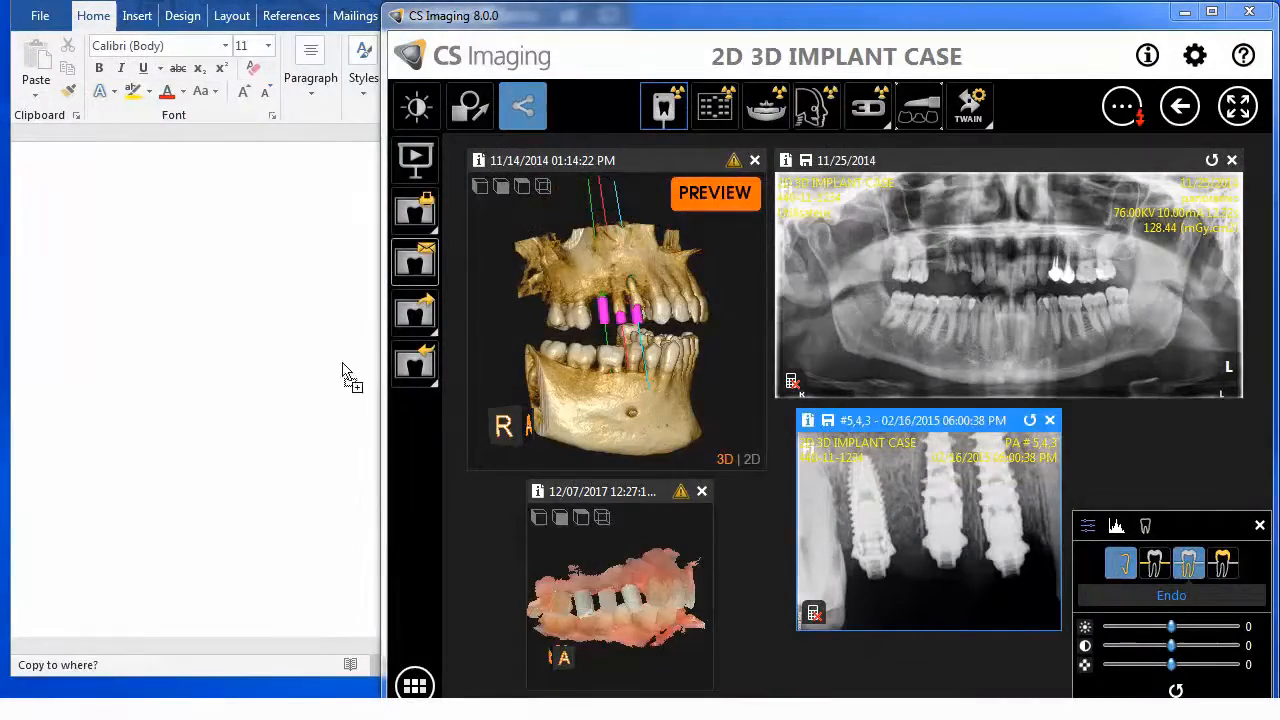
Copy the #5,4,3 radiograph of 02/16/2015 from the workspace into the blank Word document.
drag(342, 372, 247, 312)
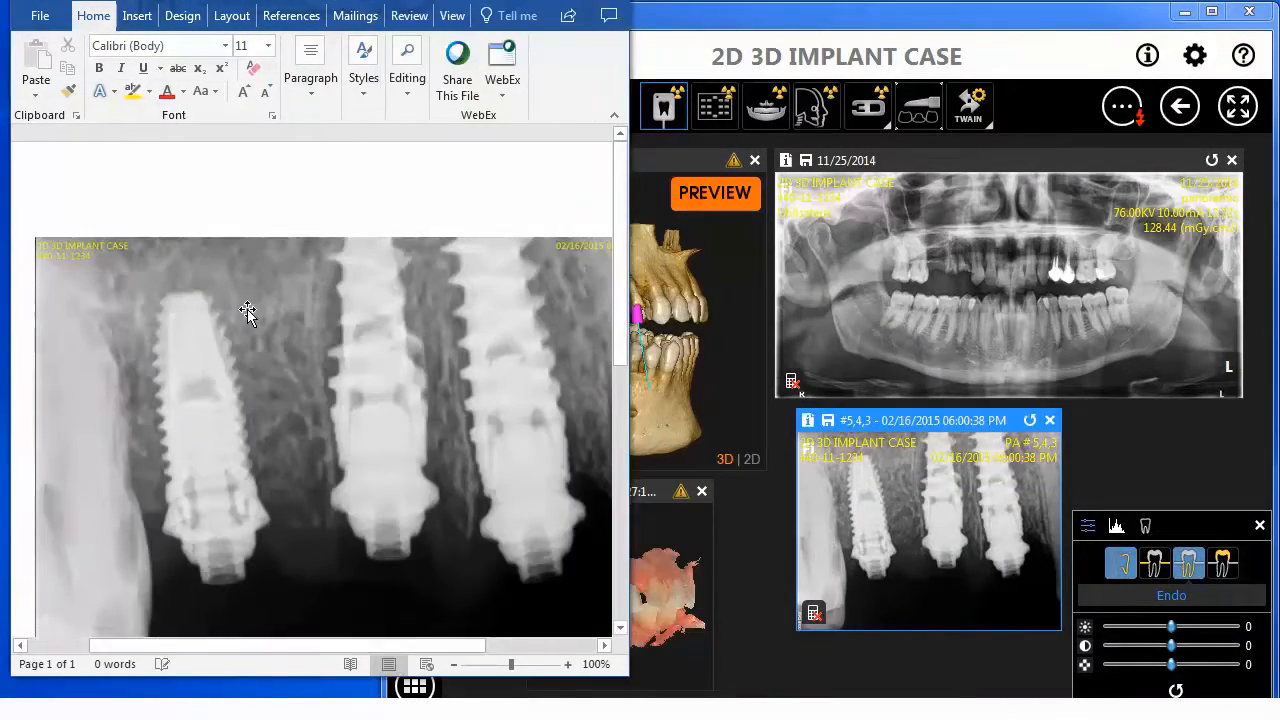
Switch back to CS Imaging, select the 11/25/2014 panoramic image and try the option for sending it by e-mail.
click(1015, 332)
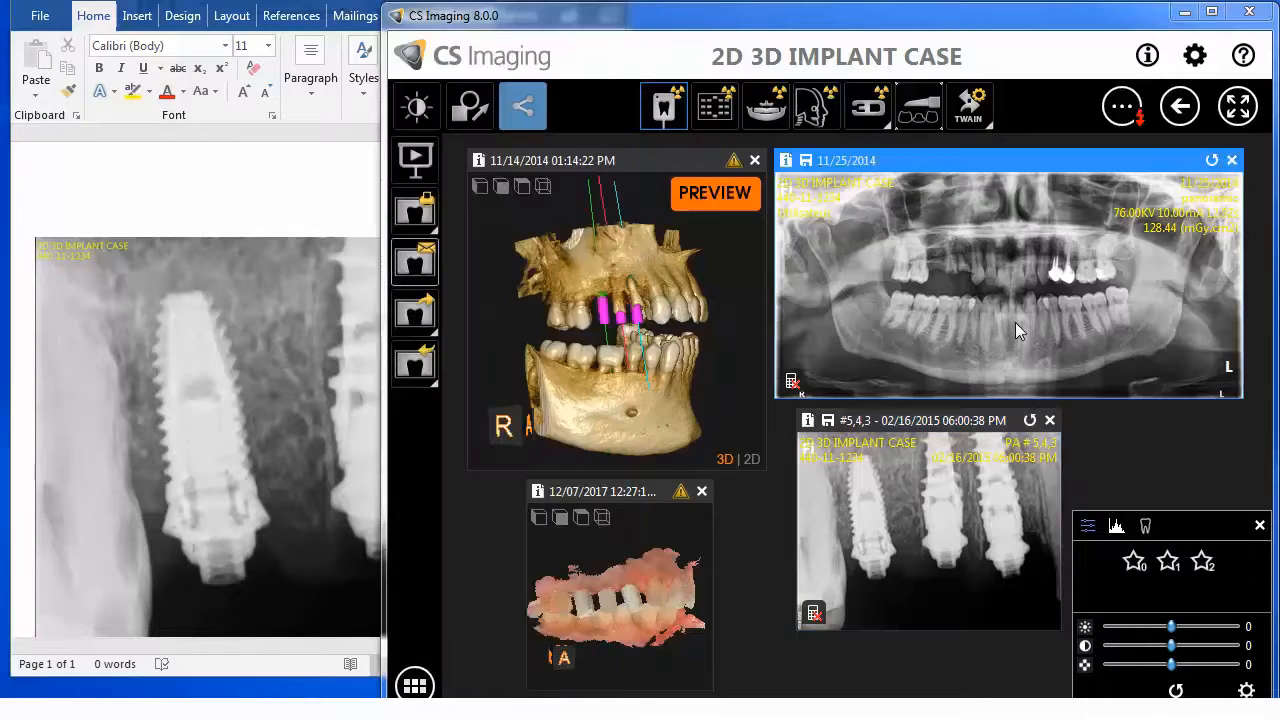
click(421, 266)
click(744, 460)
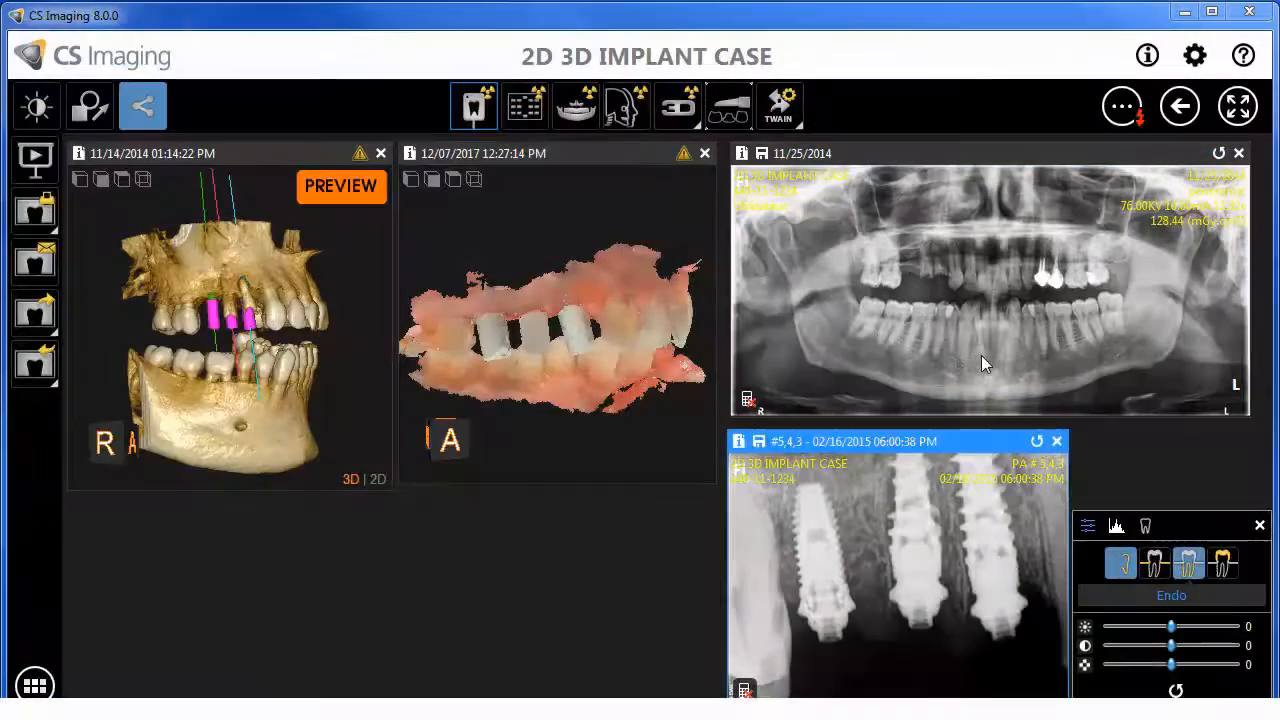
Select the 11/25/2014 panoramic together with the #5,4,3 radiograph, start saving both as files and open the destination folder browser.
click(979, 331)
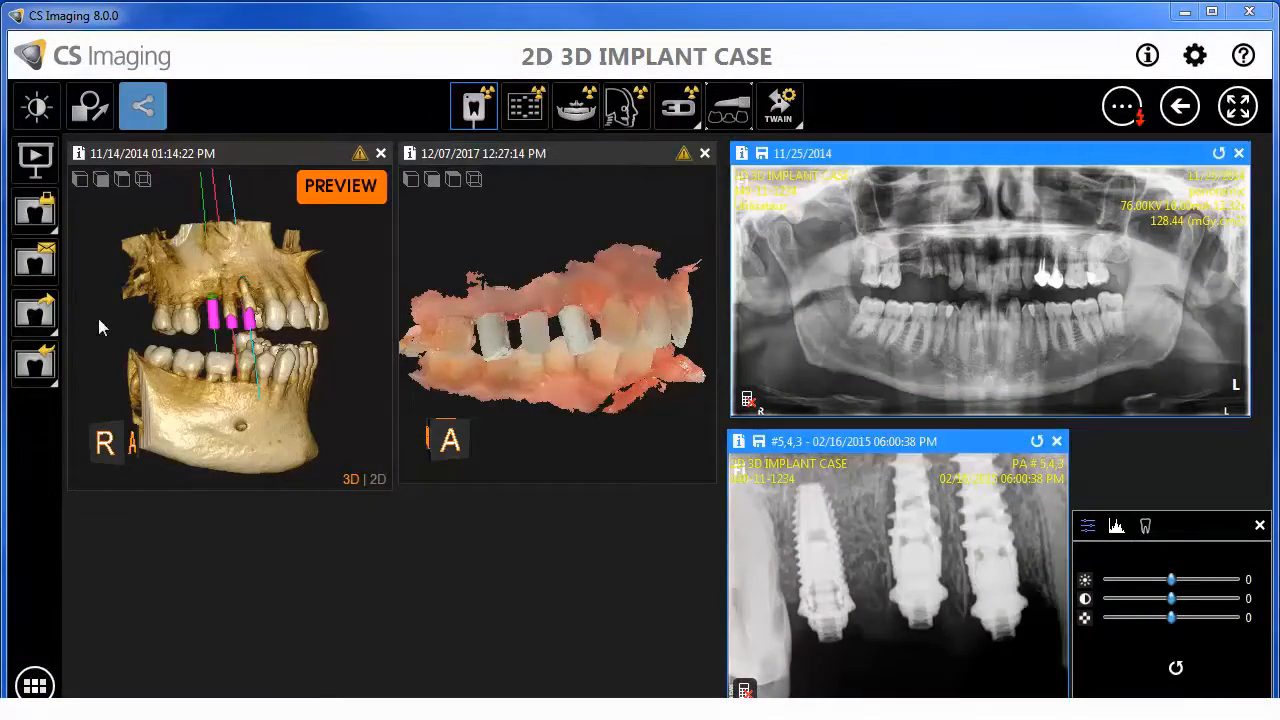
click(53, 331)
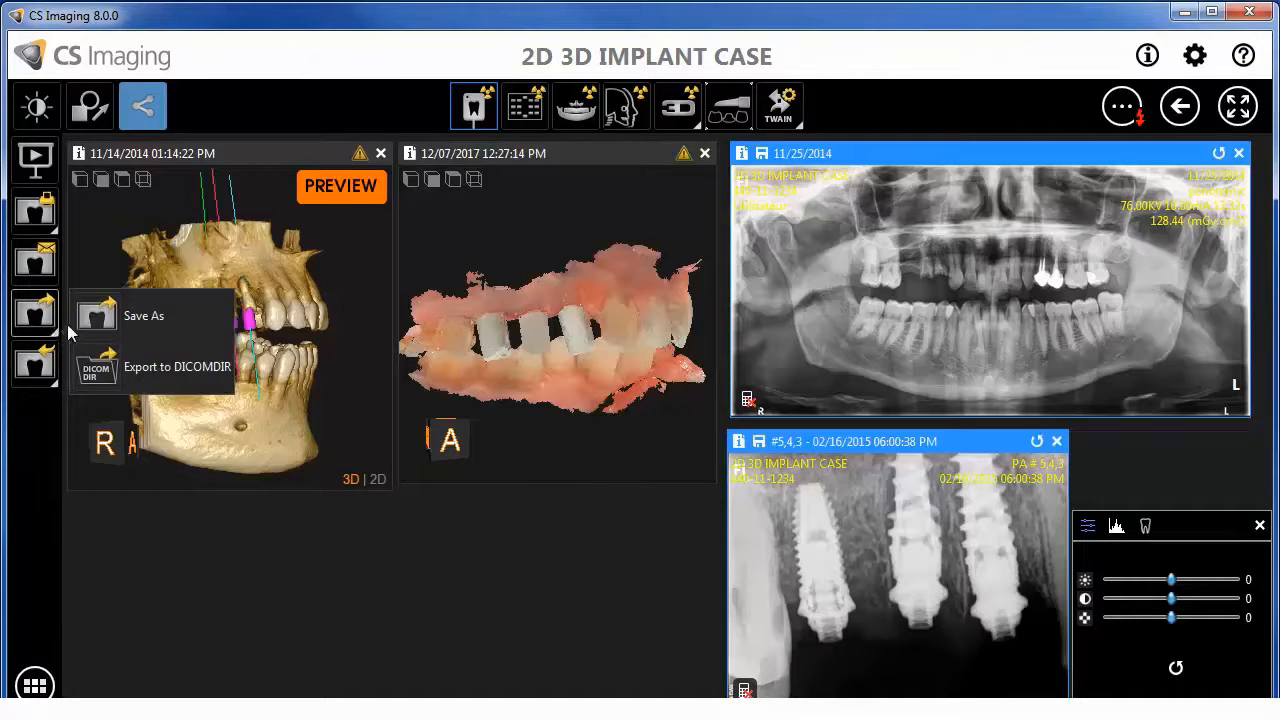
click(96, 316)
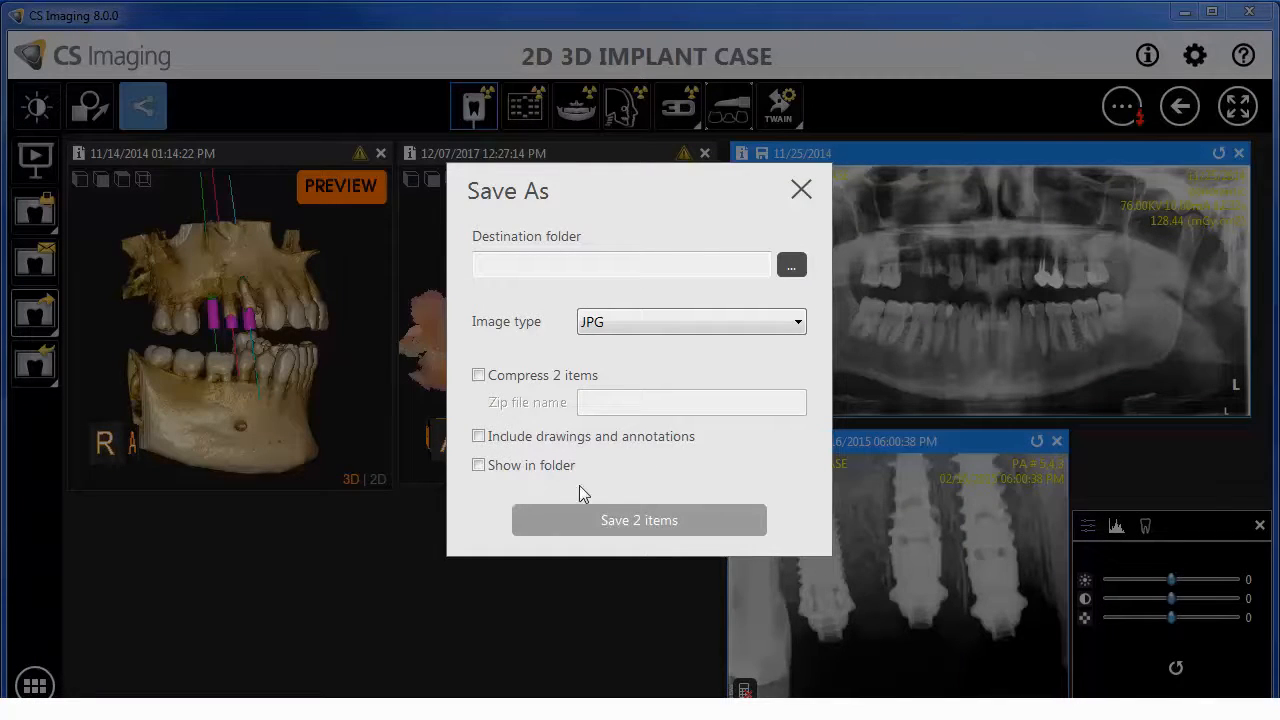
click(791, 266)
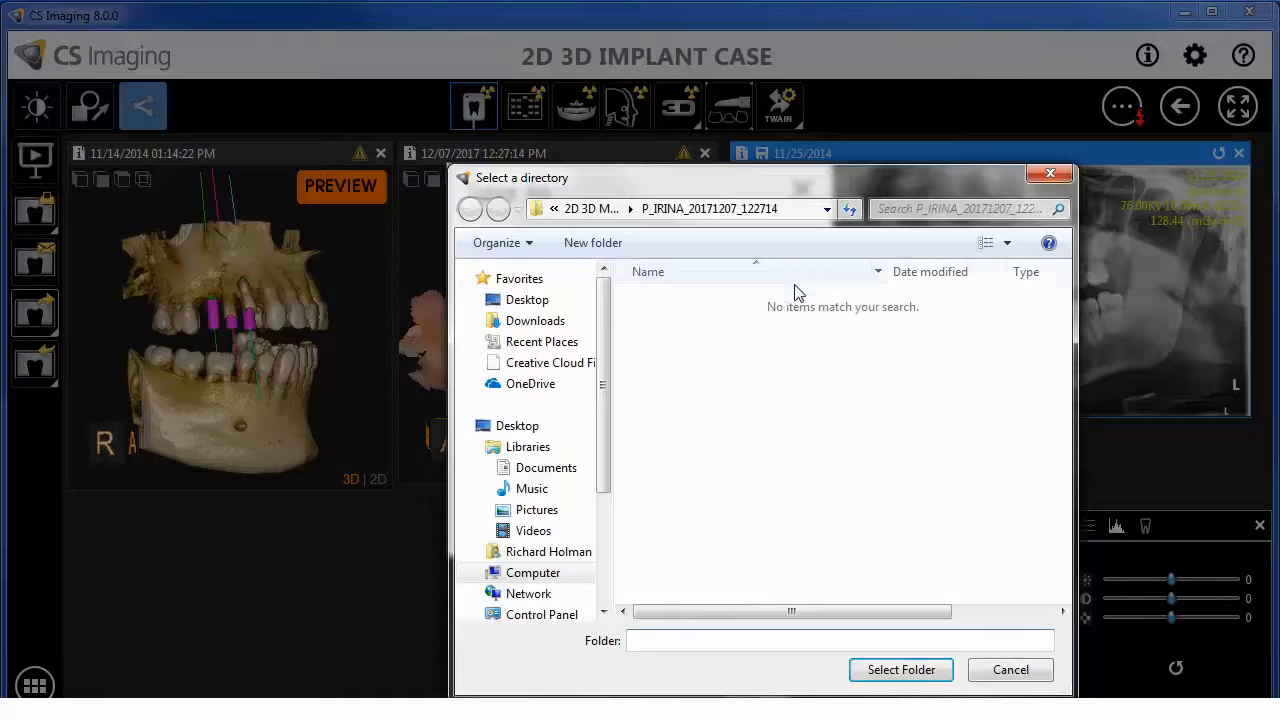